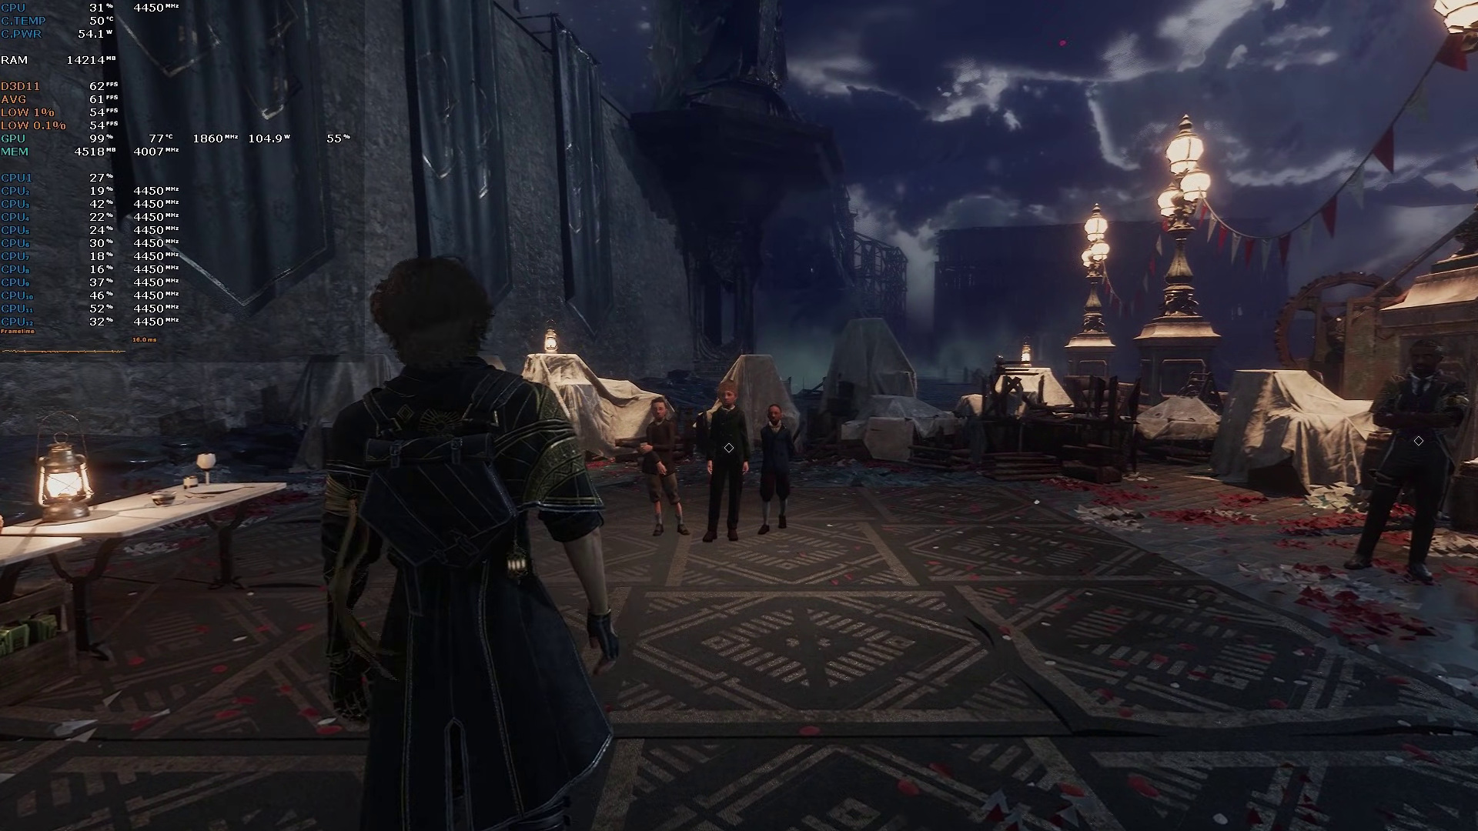
pyautogui.press('w')
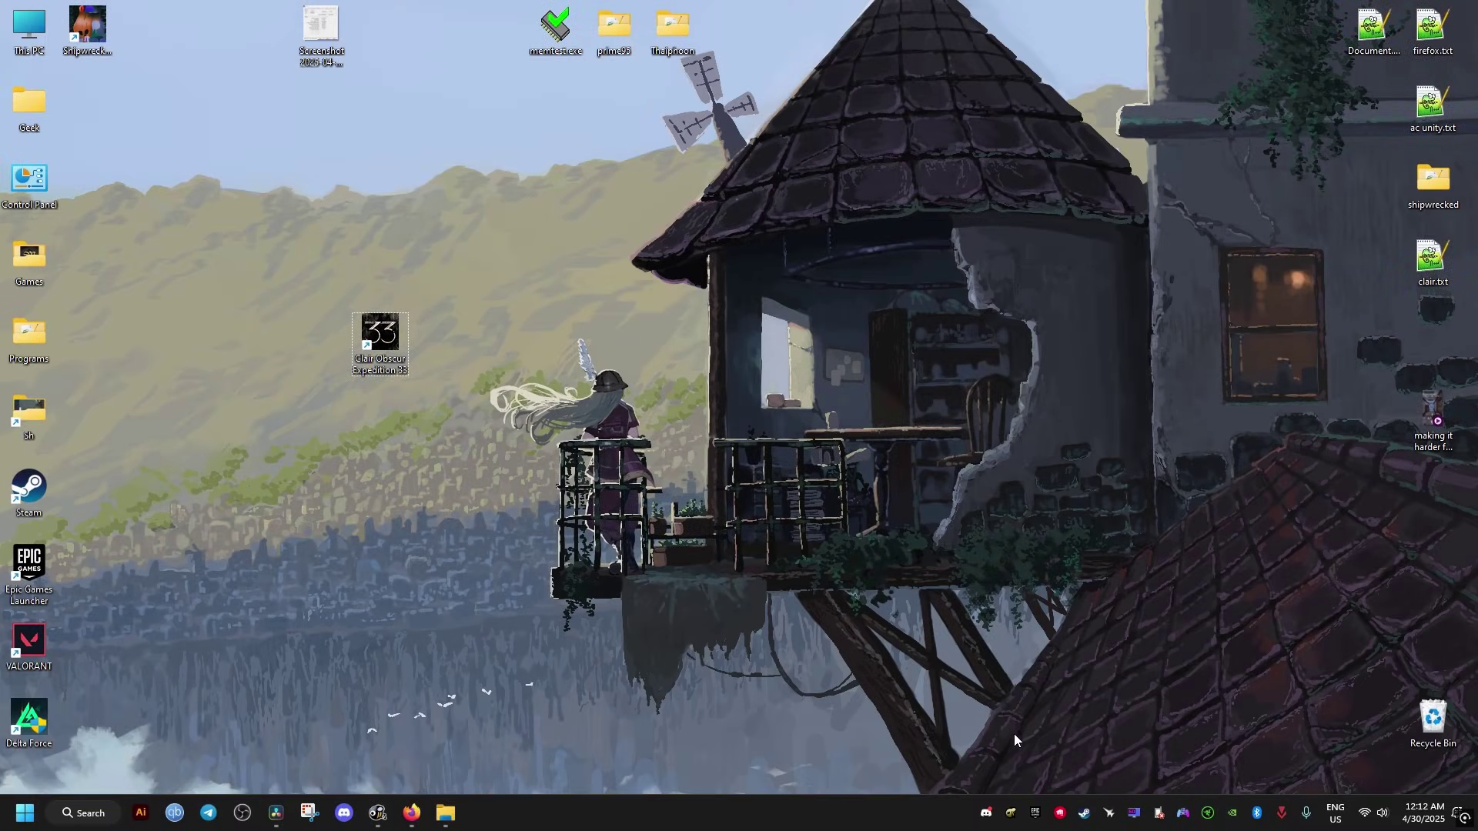
# - In the Epic Games Launcher library, enable launch options for Botanicula, set them to -dx11, and close the launcher
pyautogui.click(1035, 813)
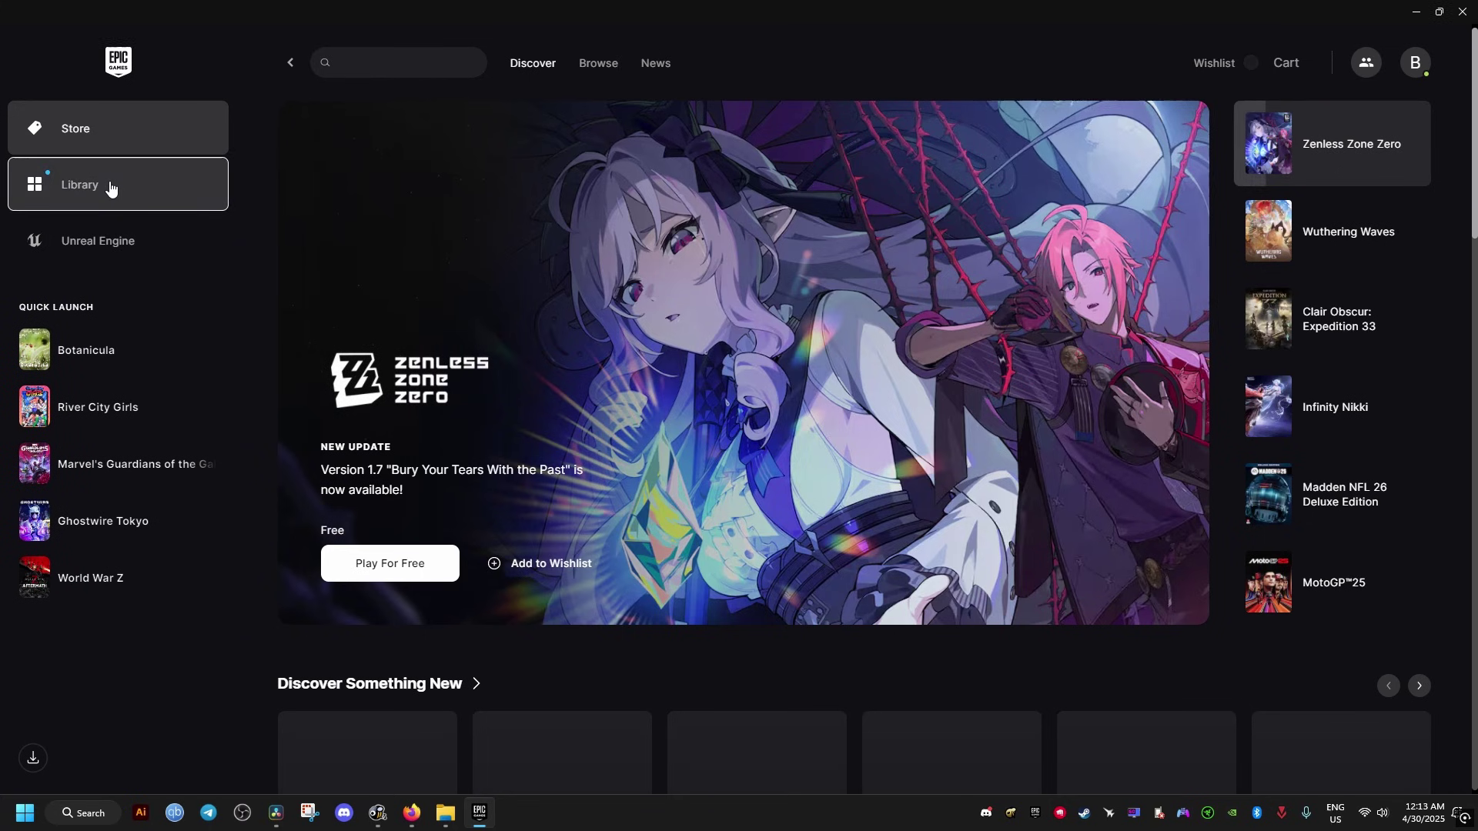
pyautogui.click(111, 189)
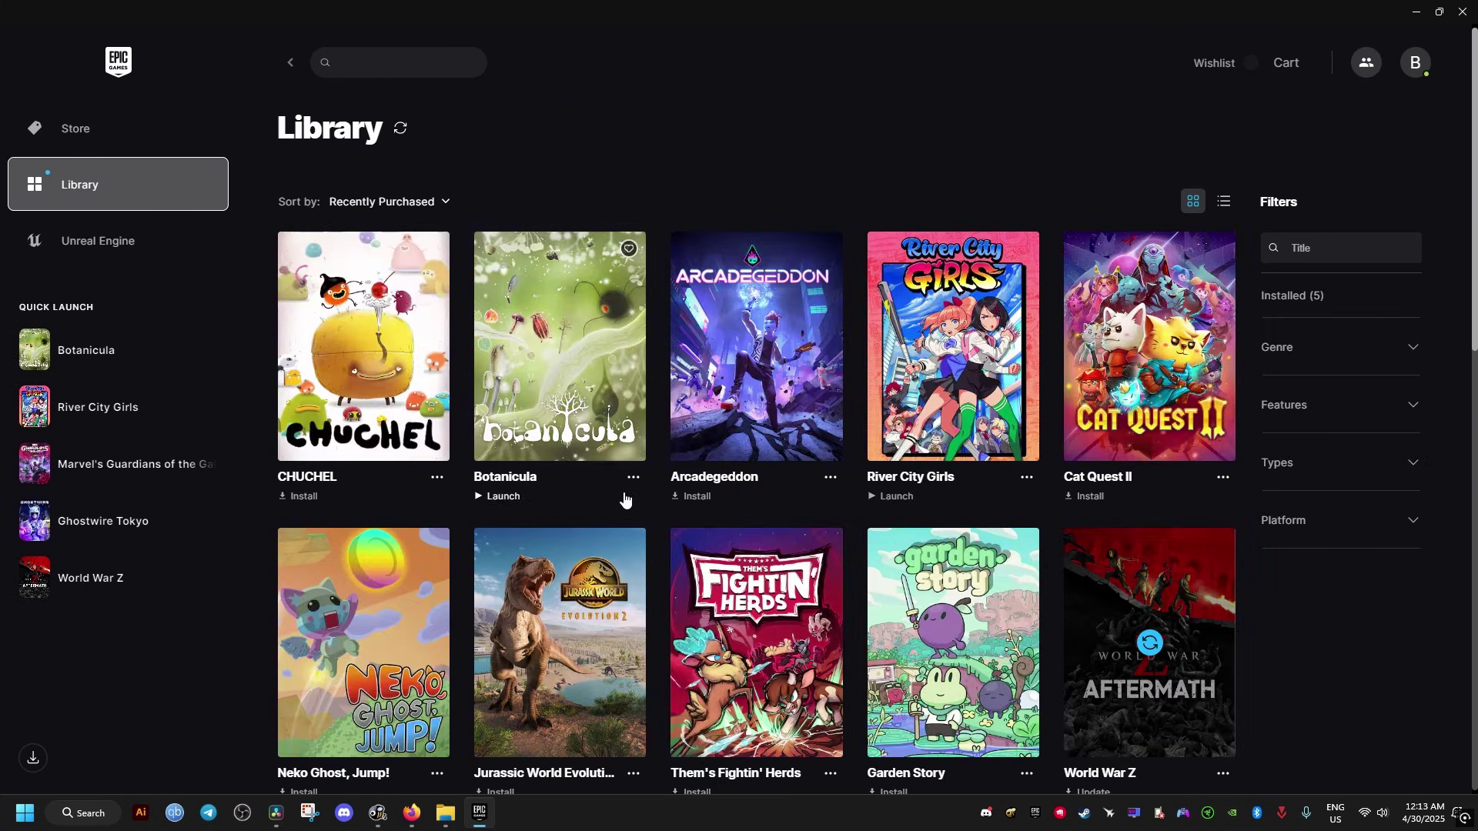
pyautogui.click(633, 477)
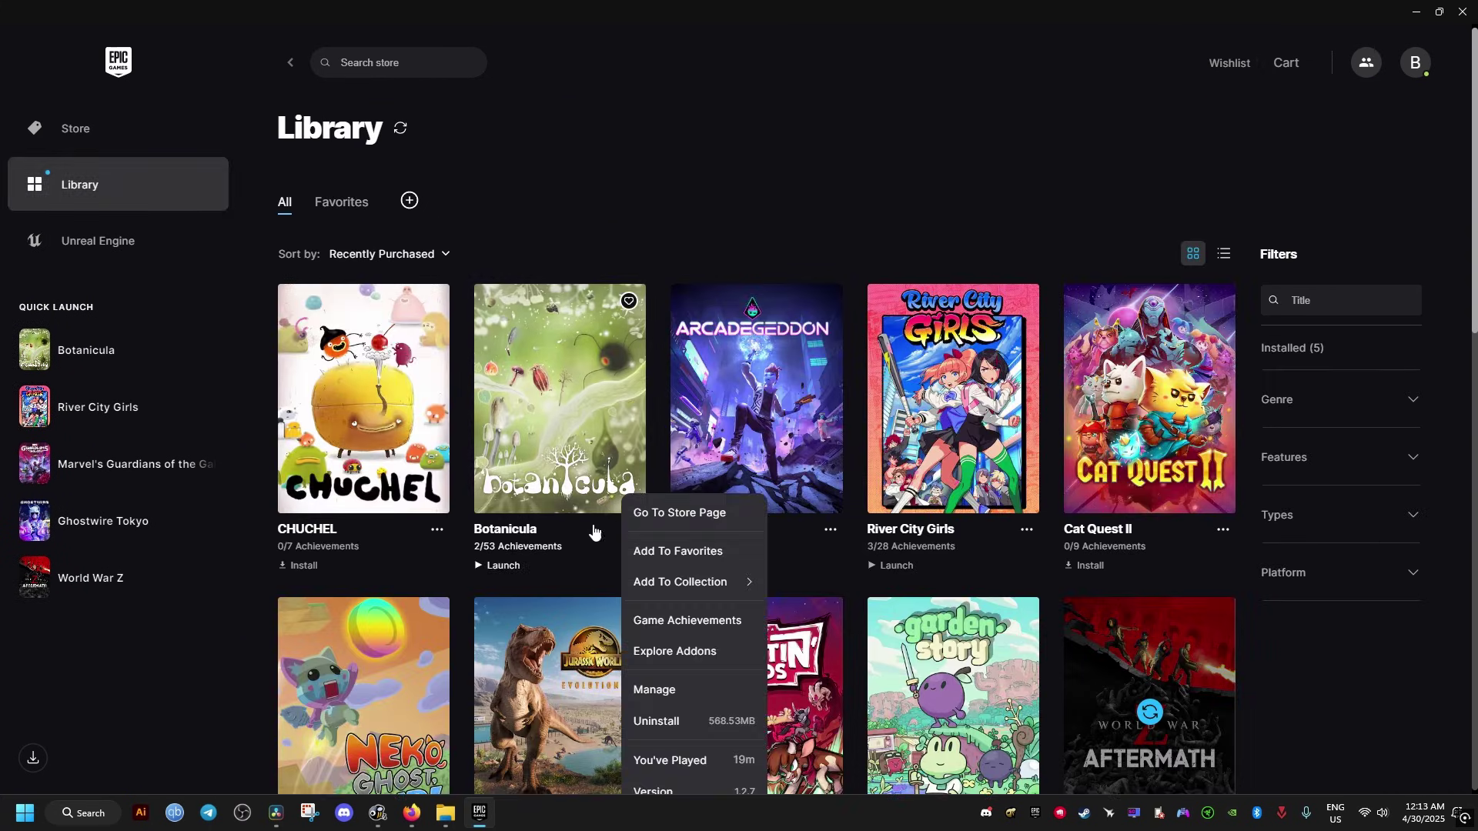
pyautogui.click(691, 691)
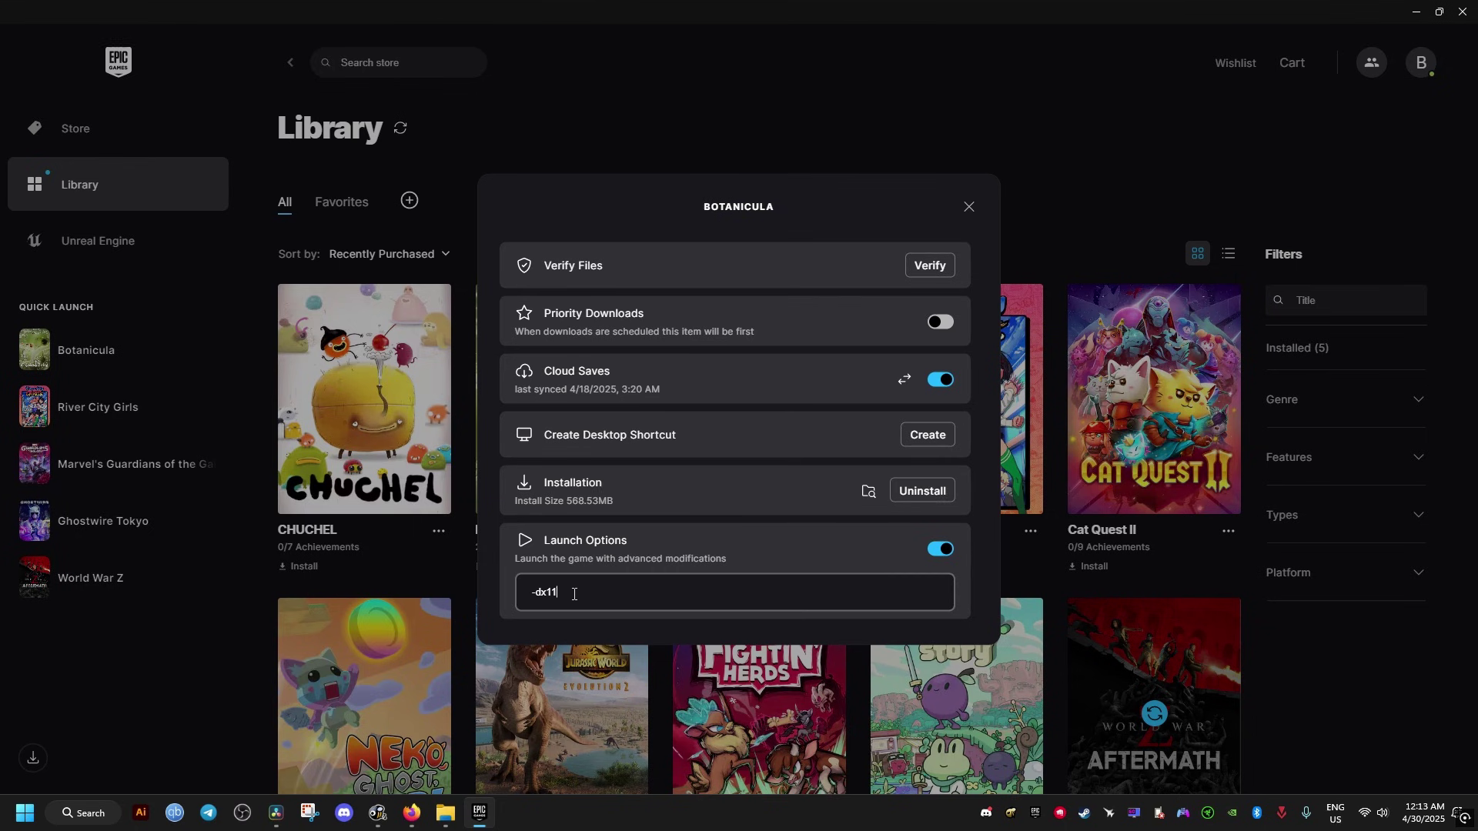
pyautogui.click(969, 210)
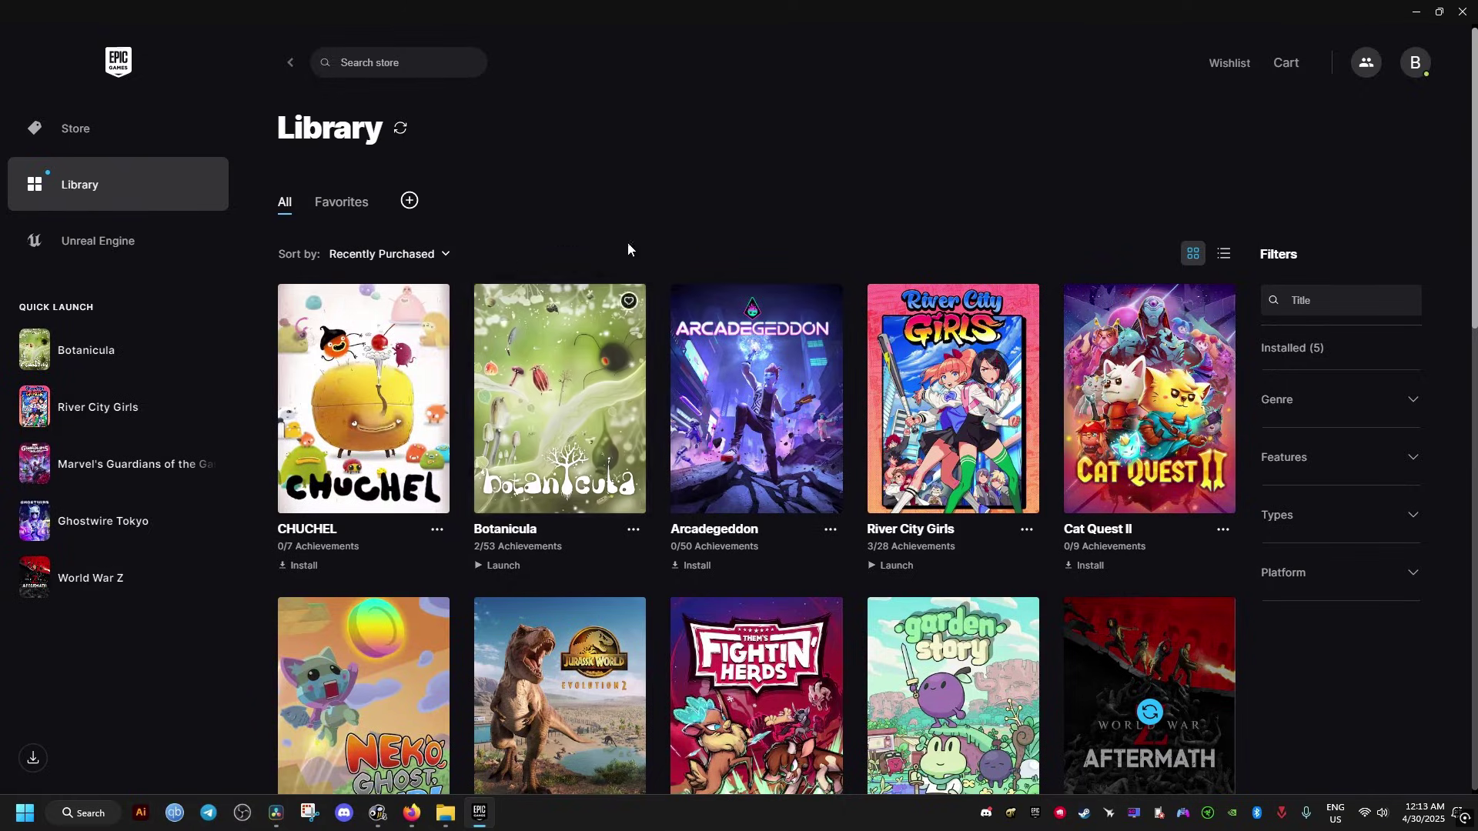
pyautogui.click(1461, 12)
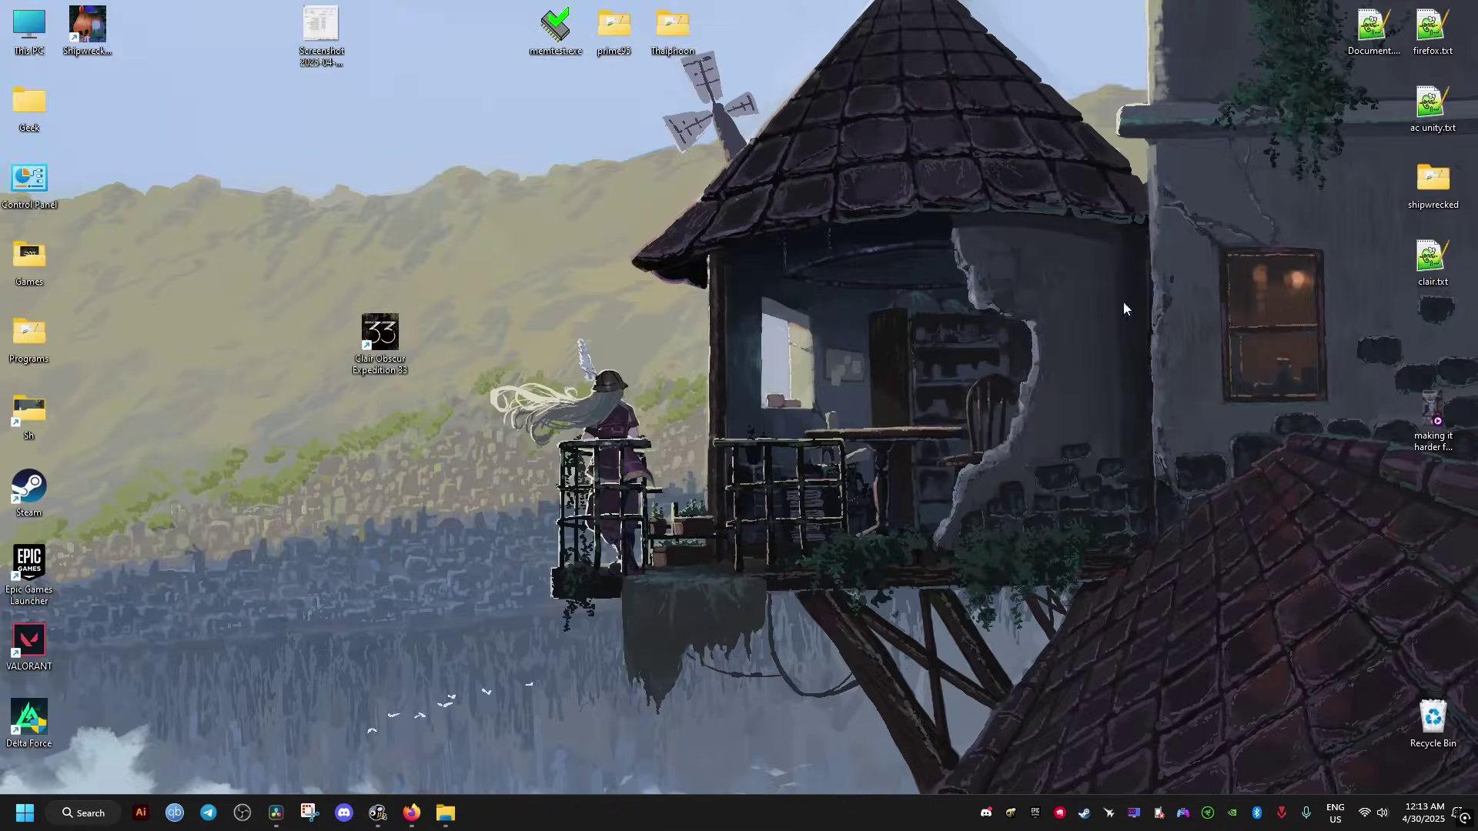
# - Switch to Steam and set the launch options of Clair Obscur Expedition 33 to -dx11
pyautogui.click(1085, 817)
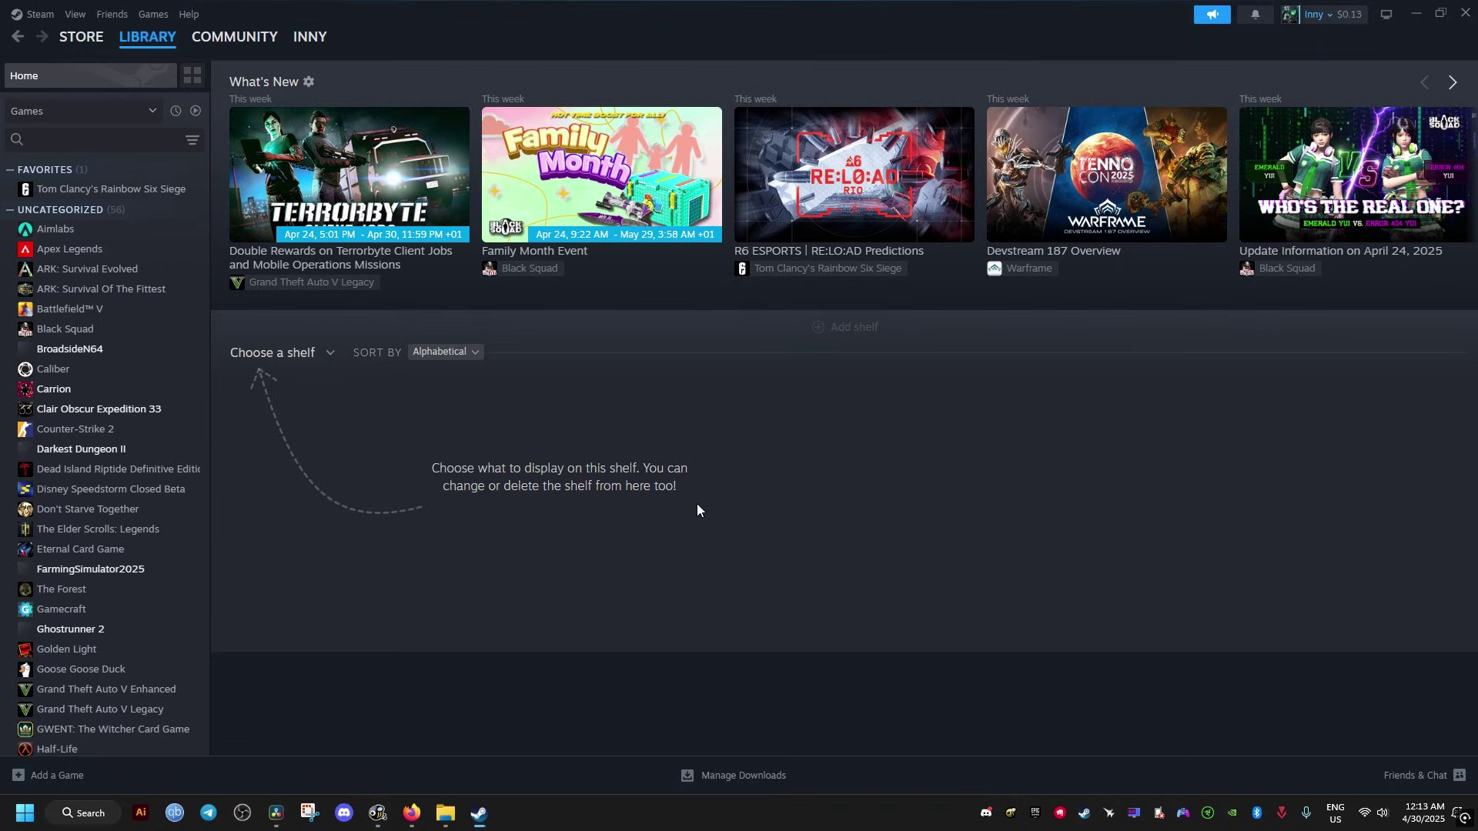
pyautogui.click(77, 416)
pyautogui.rightClick(102, 409)
pyautogui.click(140, 528)
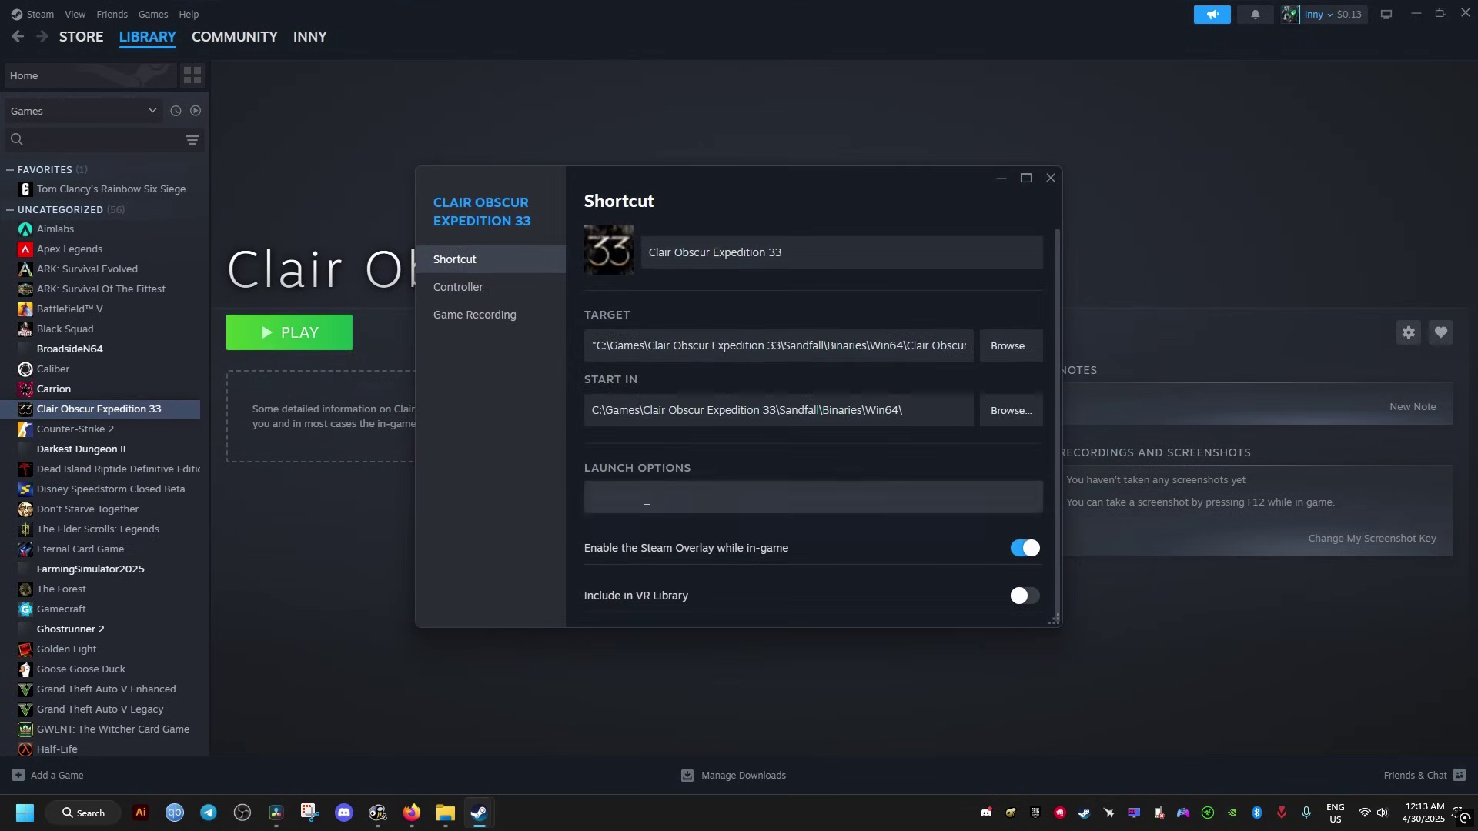
pyautogui.click(655, 506)
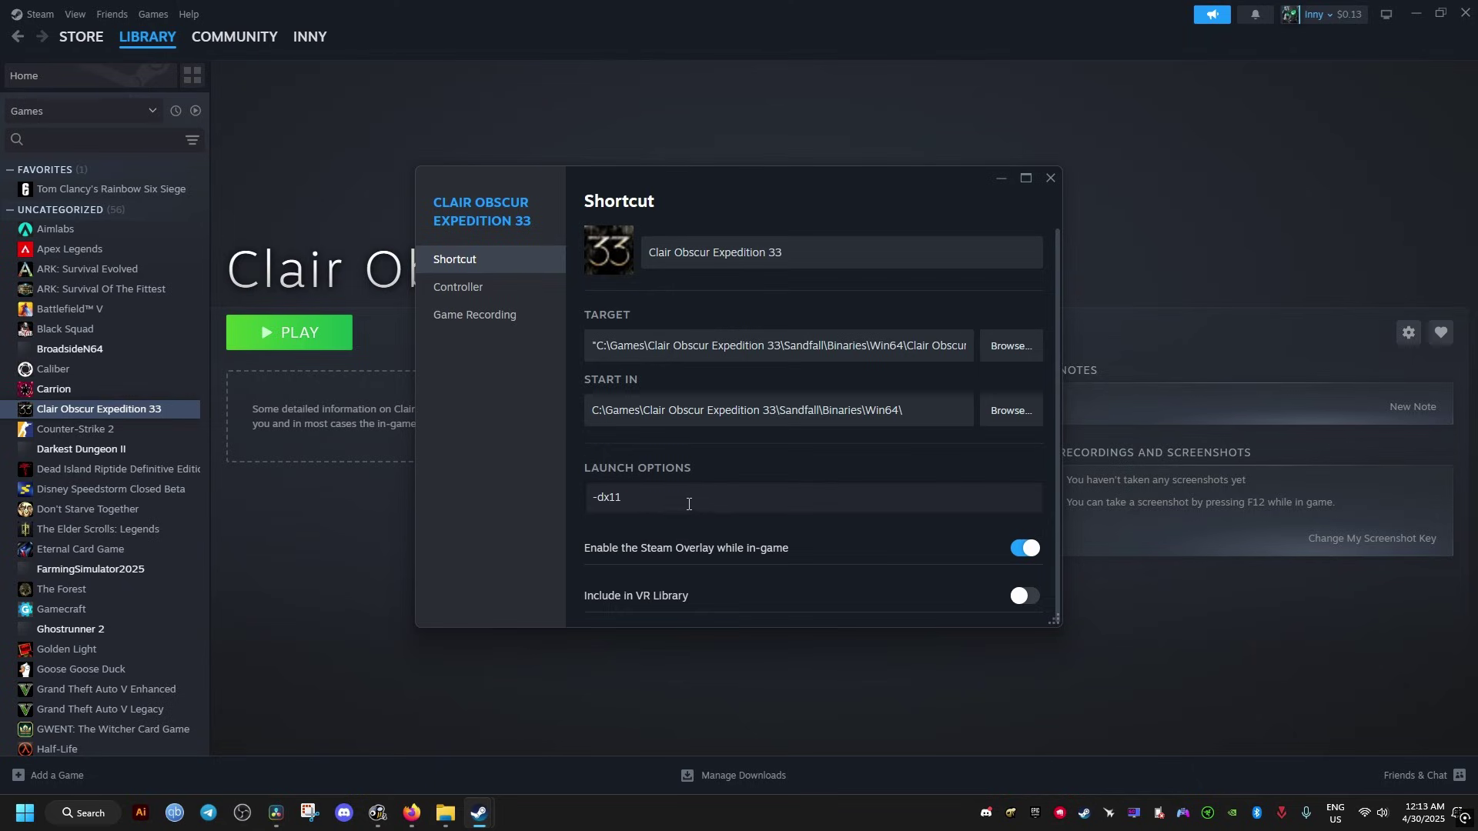
pyautogui.write('-dx11')
pyautogui.click(1051, 179)
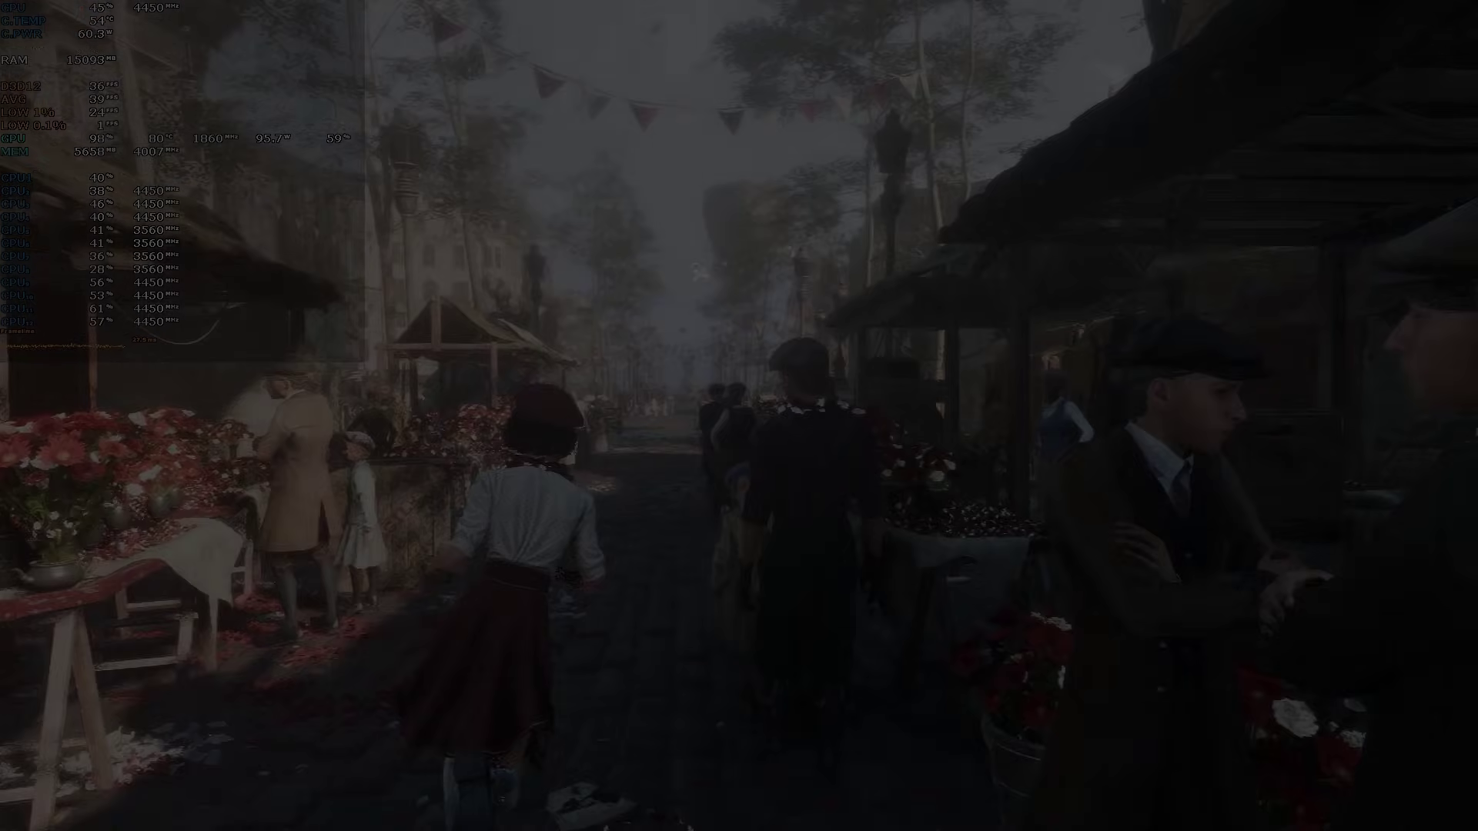
pyautogui.press('w')
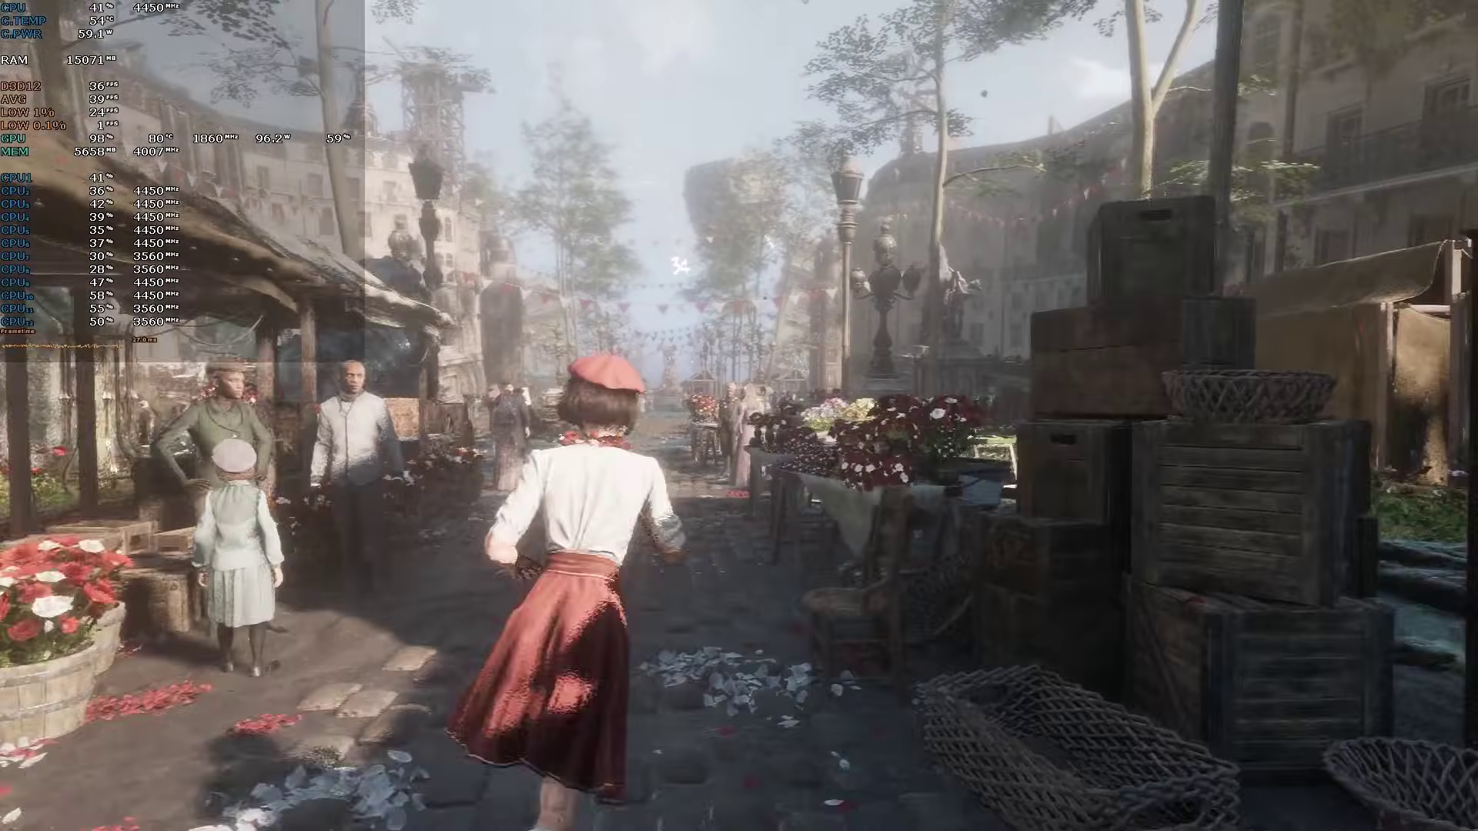
pyautogui.press('w')
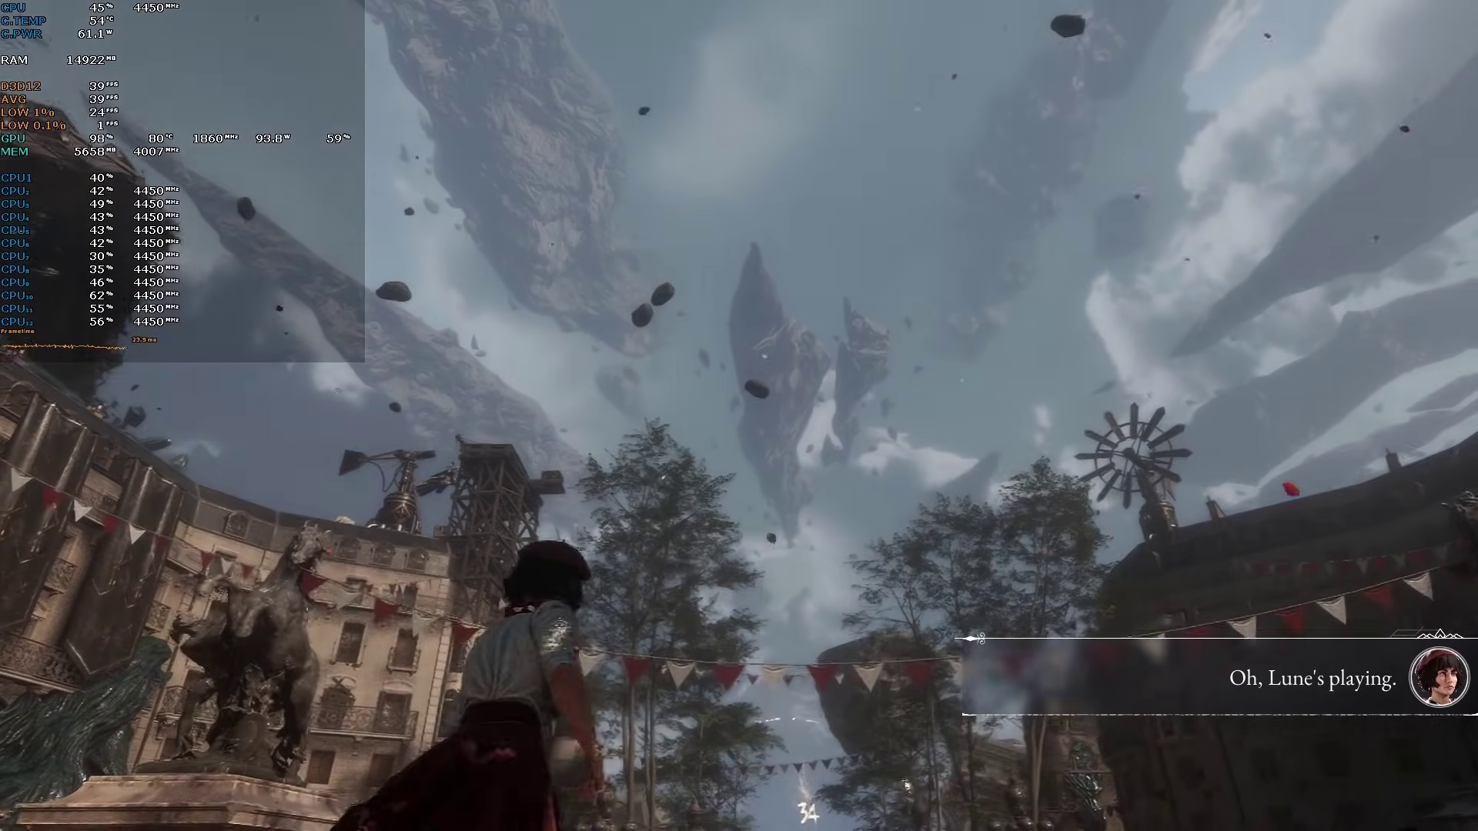
pyautogui.press('w')
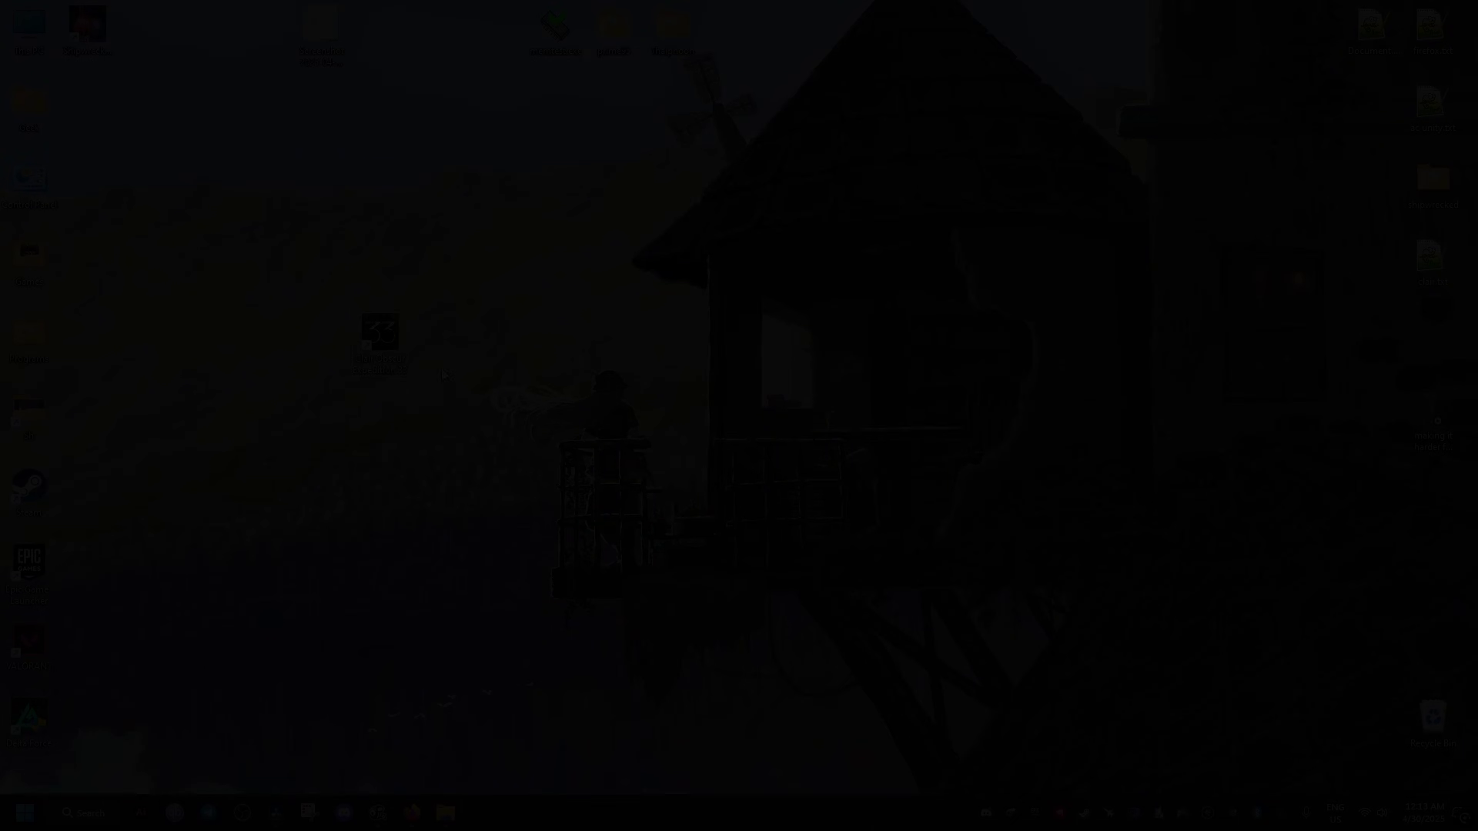
# - In File Explorer, open the game folder C:\Games\Clair Obscur Expedition 33\Sandfall\Binaries\Win64
pyautogui.moveTo(378, 335); pyautogui.dragTo(365, 332)
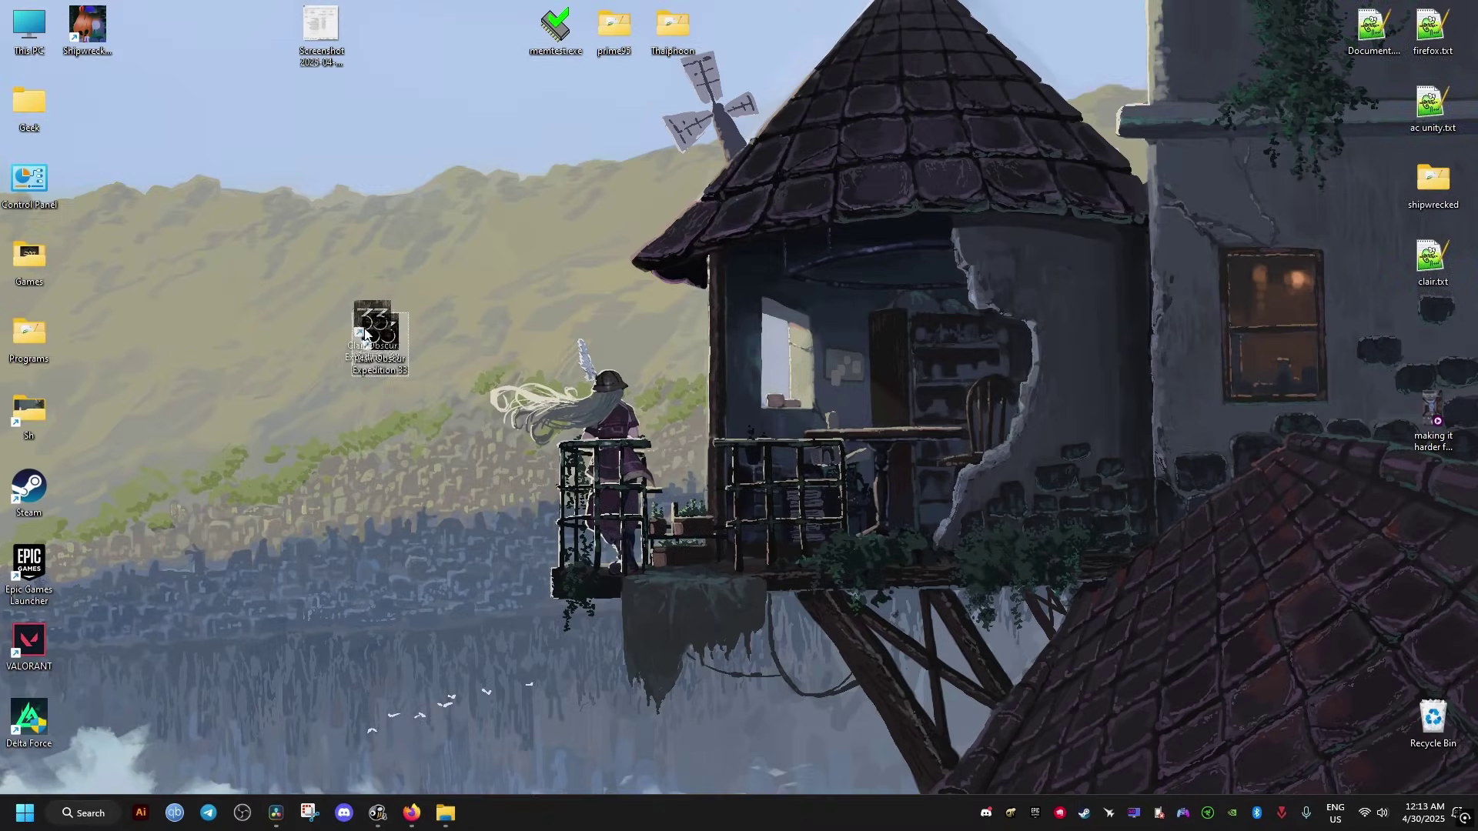
pyautogui.doubleClick(23, 23)
pyautogui.moveTo(394, 37); pyautogui.dragTo(742, 195)
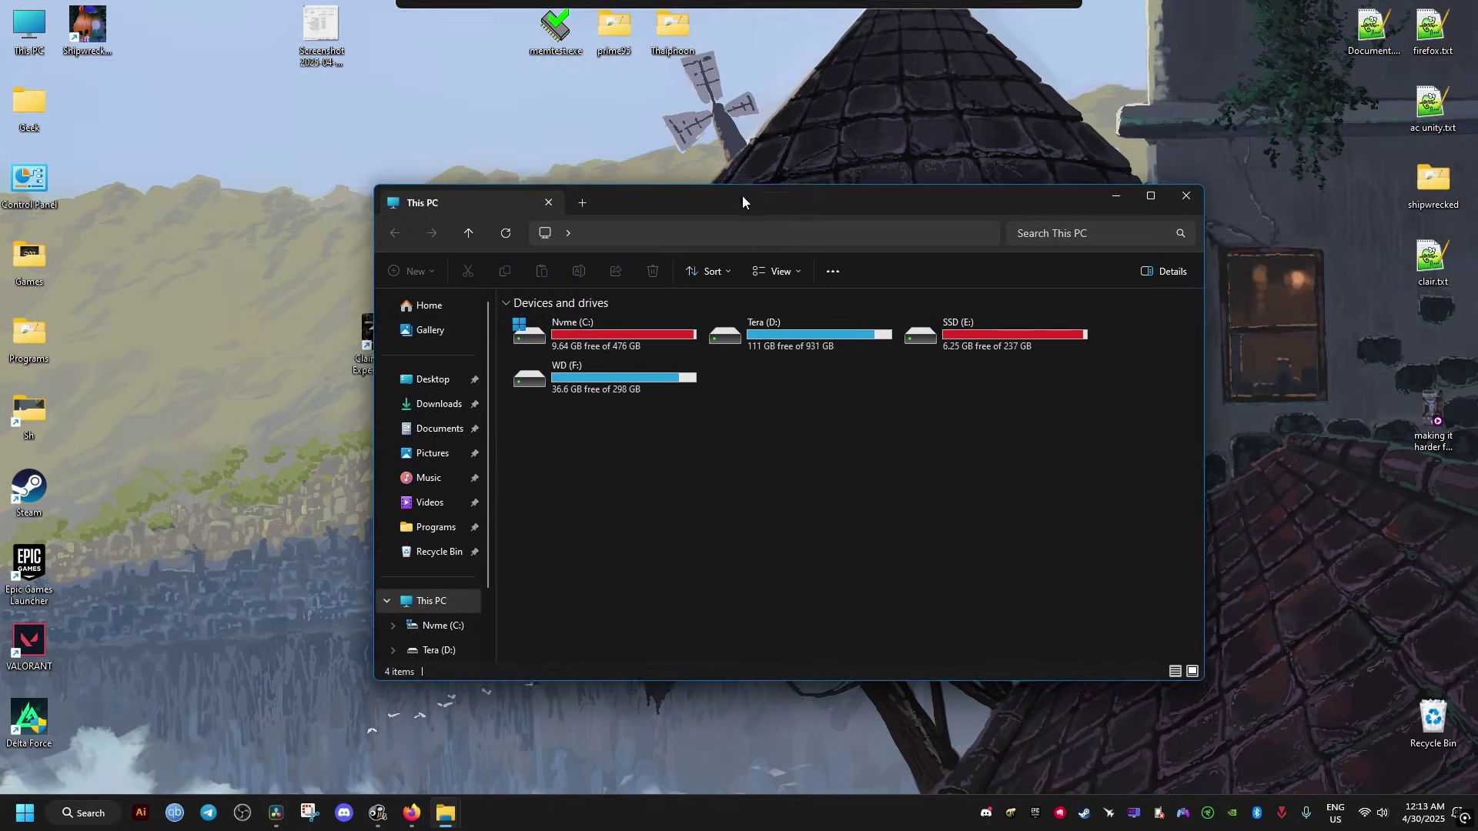
pyautogui.doubleClick(574, 329)
pyautogui.doubleClick(574, 329)
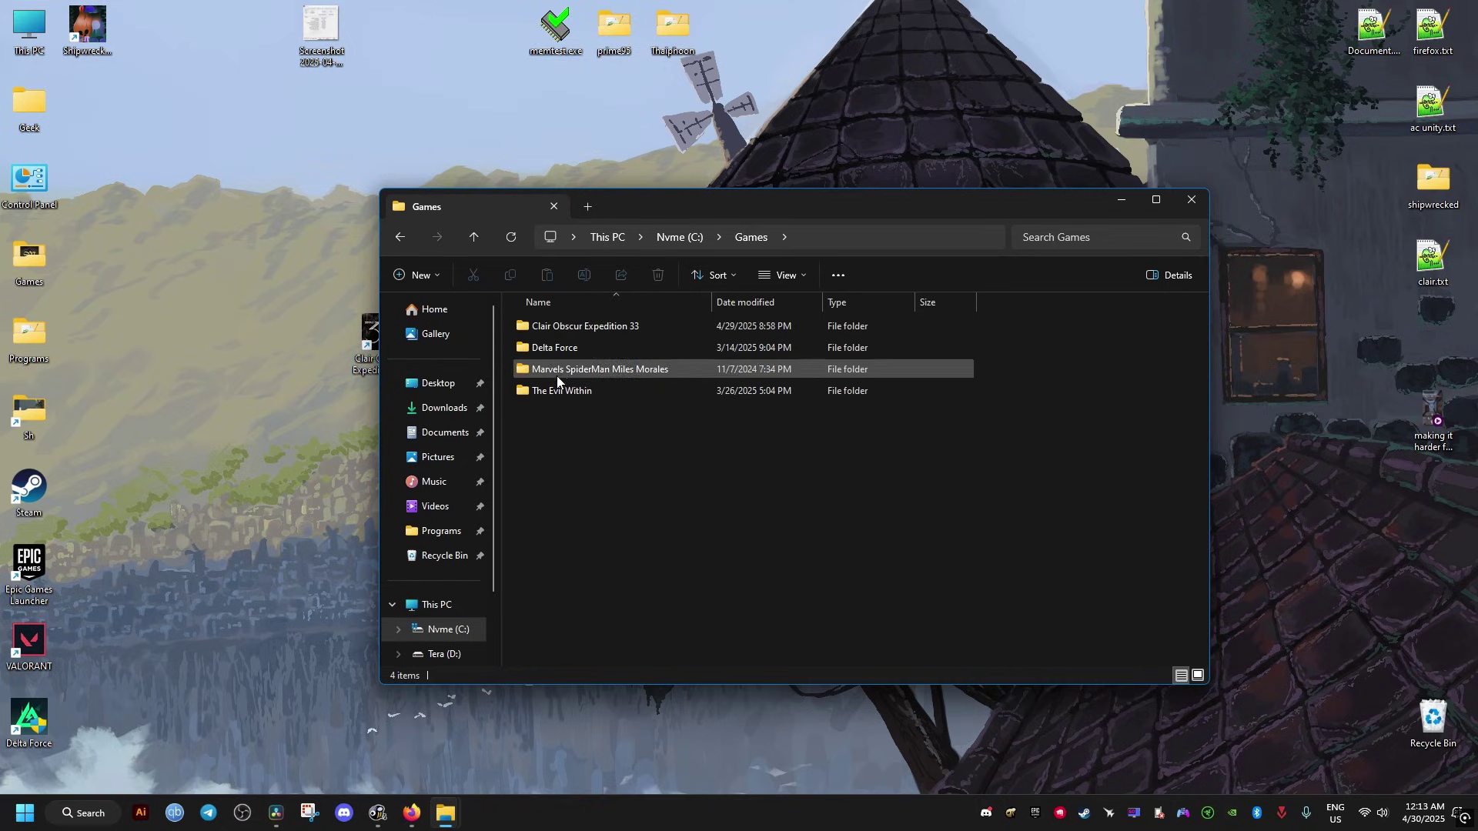
pyautogui.doubleClick(566, 327)
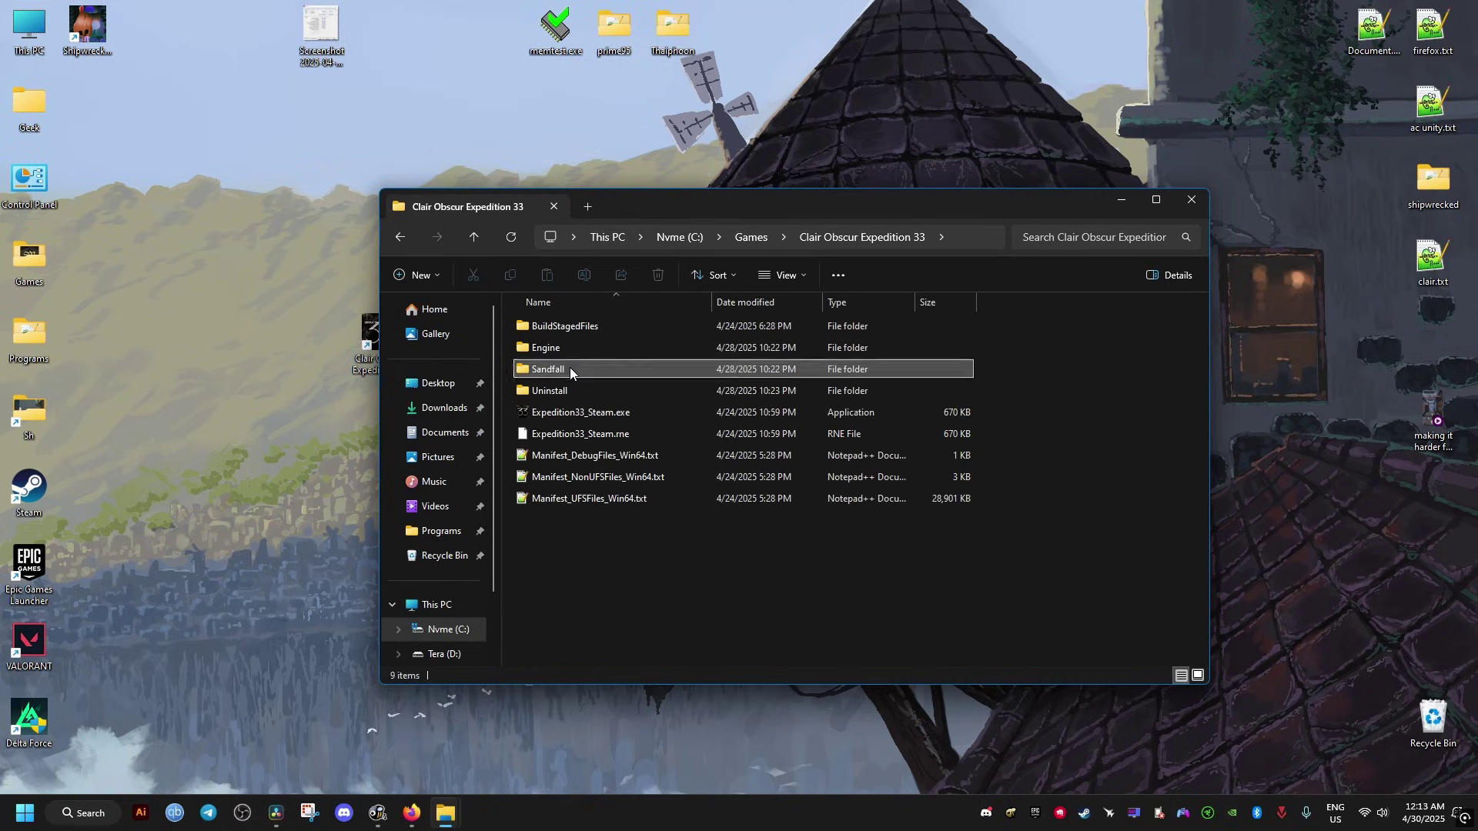
pyautogui.doubleClick(569, 369)
pyautogui.doubleClick(566, 326)
pyautogui.doubleClick(566, 326)
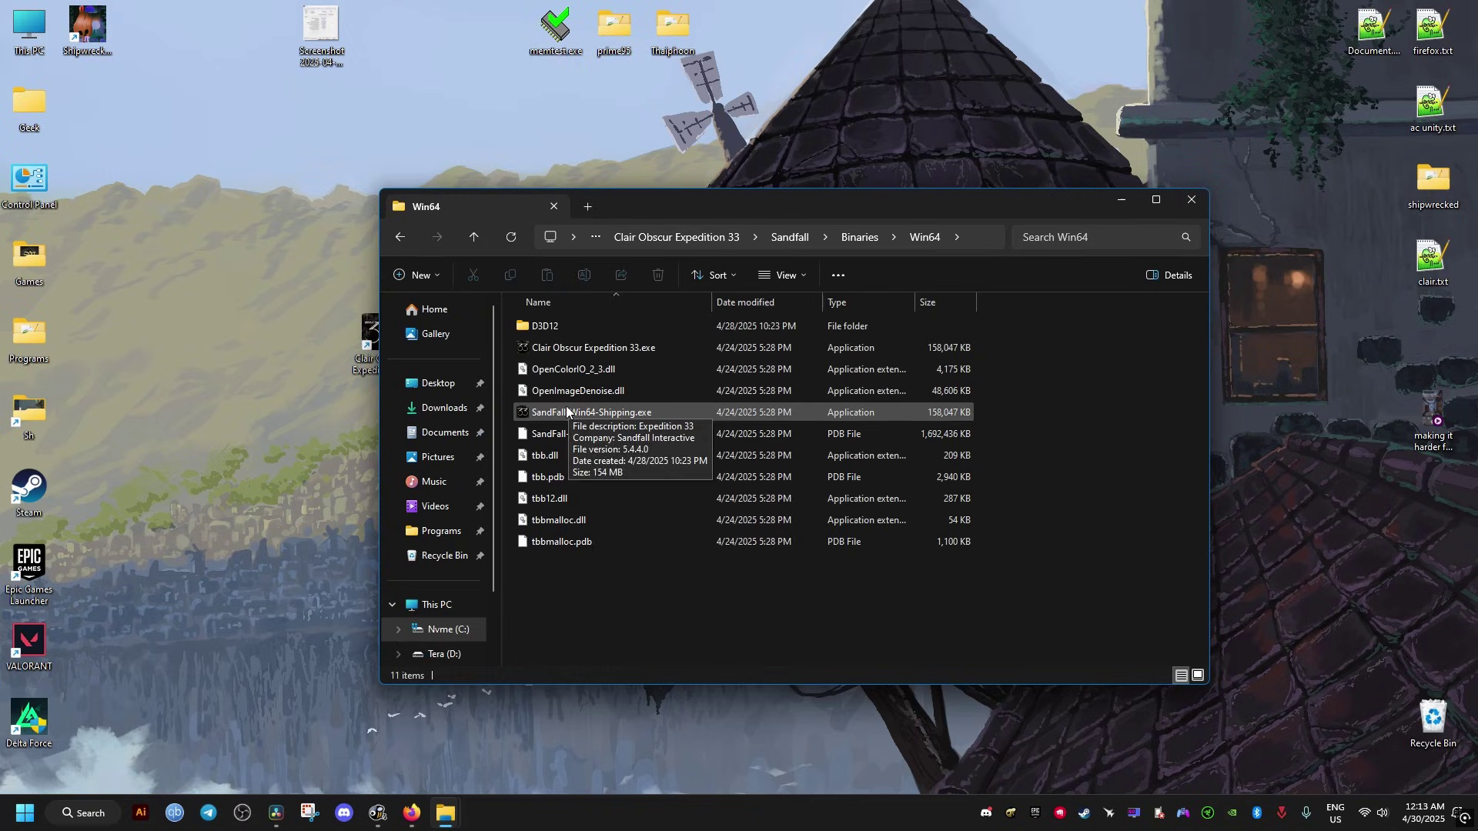
# - Create a desktop shortcut for SandFall-Win64-Shipping.exe
pyautogui.rightClick(592, 413)
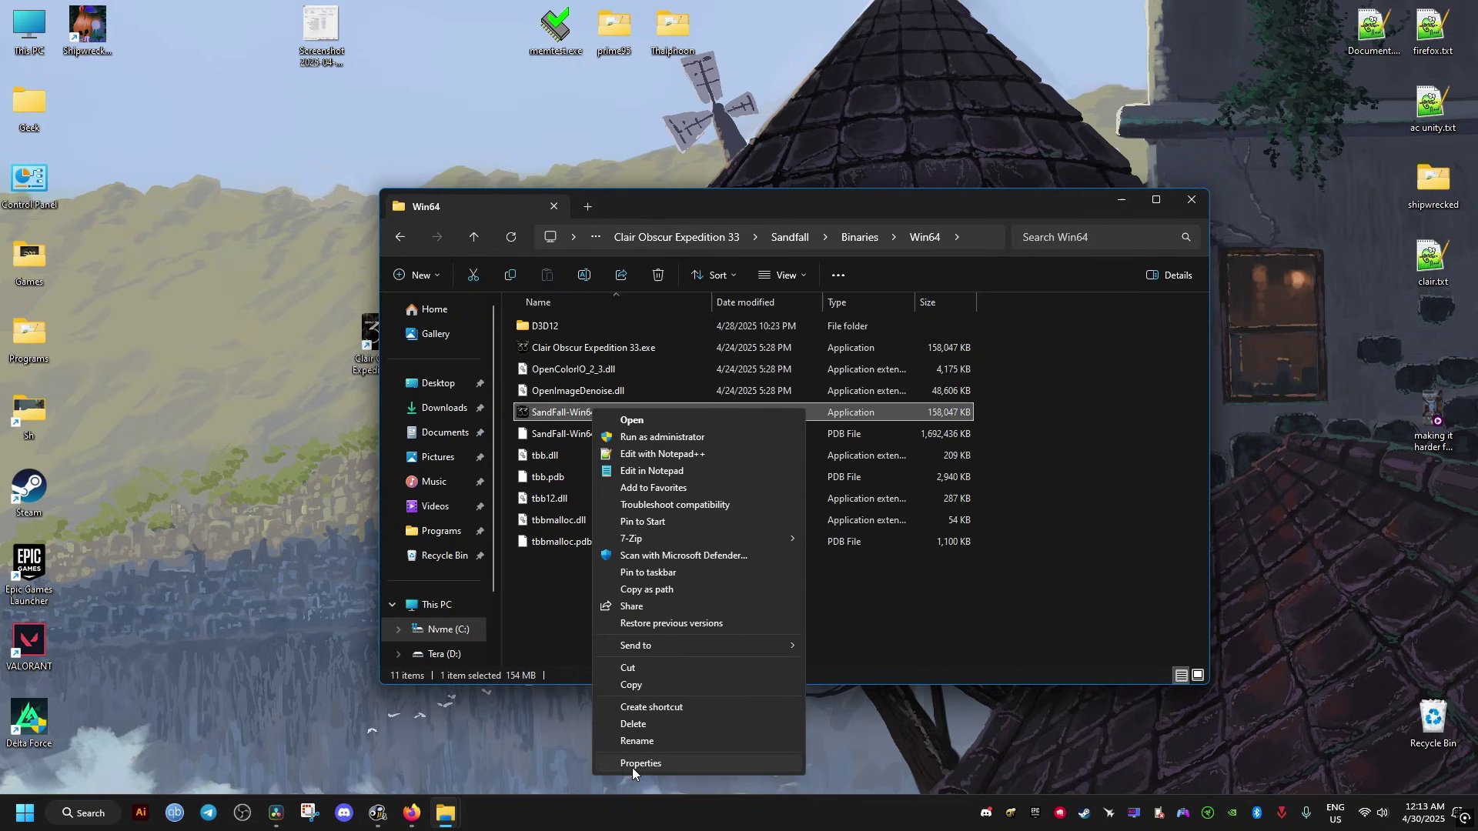
pyautogui.moveTo(709, 646)
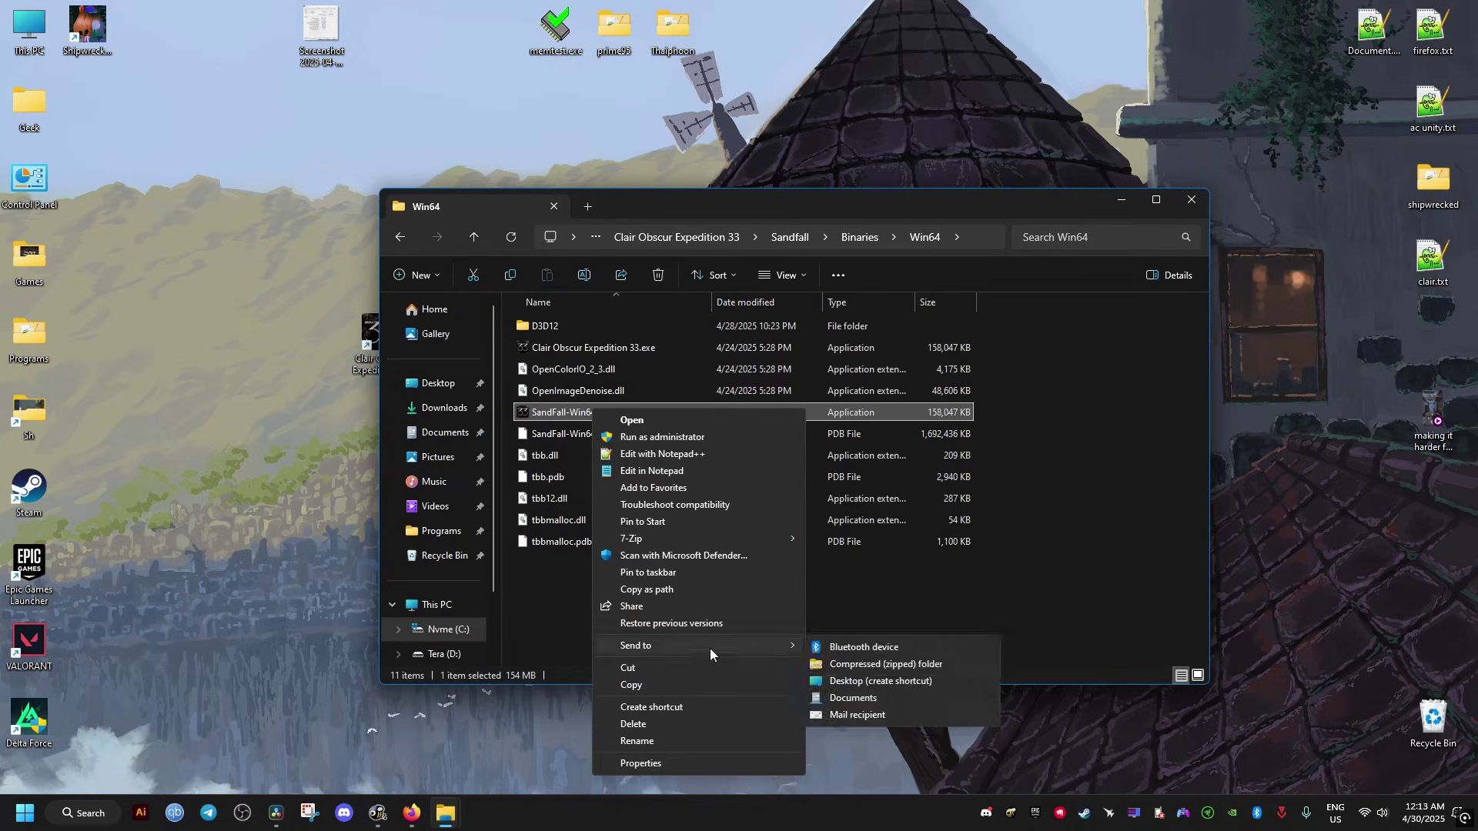
pyautogui.click(840, 681)
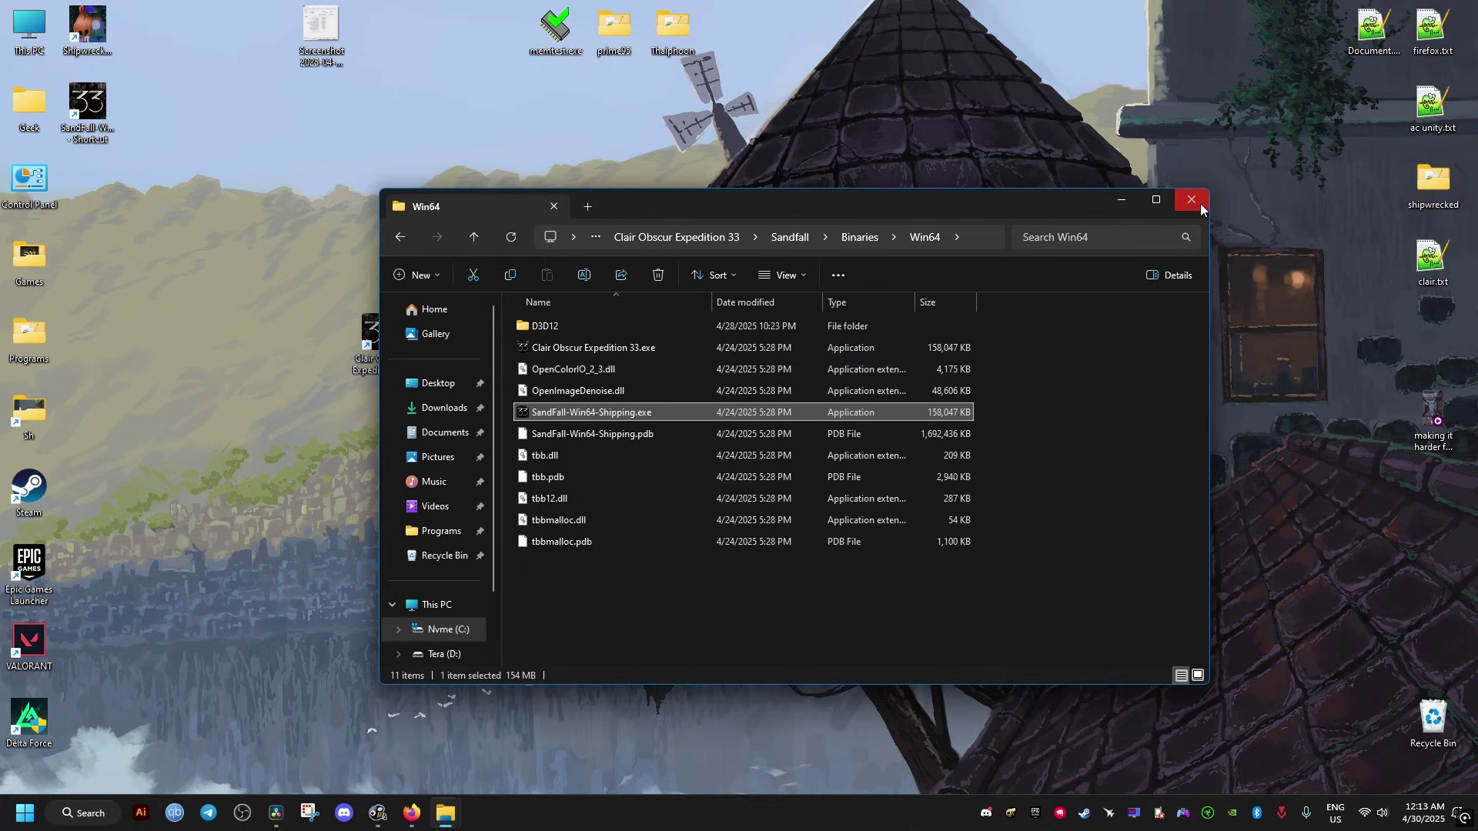
# - Disable fullscreen optimizations in the compatibility settings of SandFall-Win64-Shipping.exe and close the folder window
pyautogui.rightClick(608, 413)
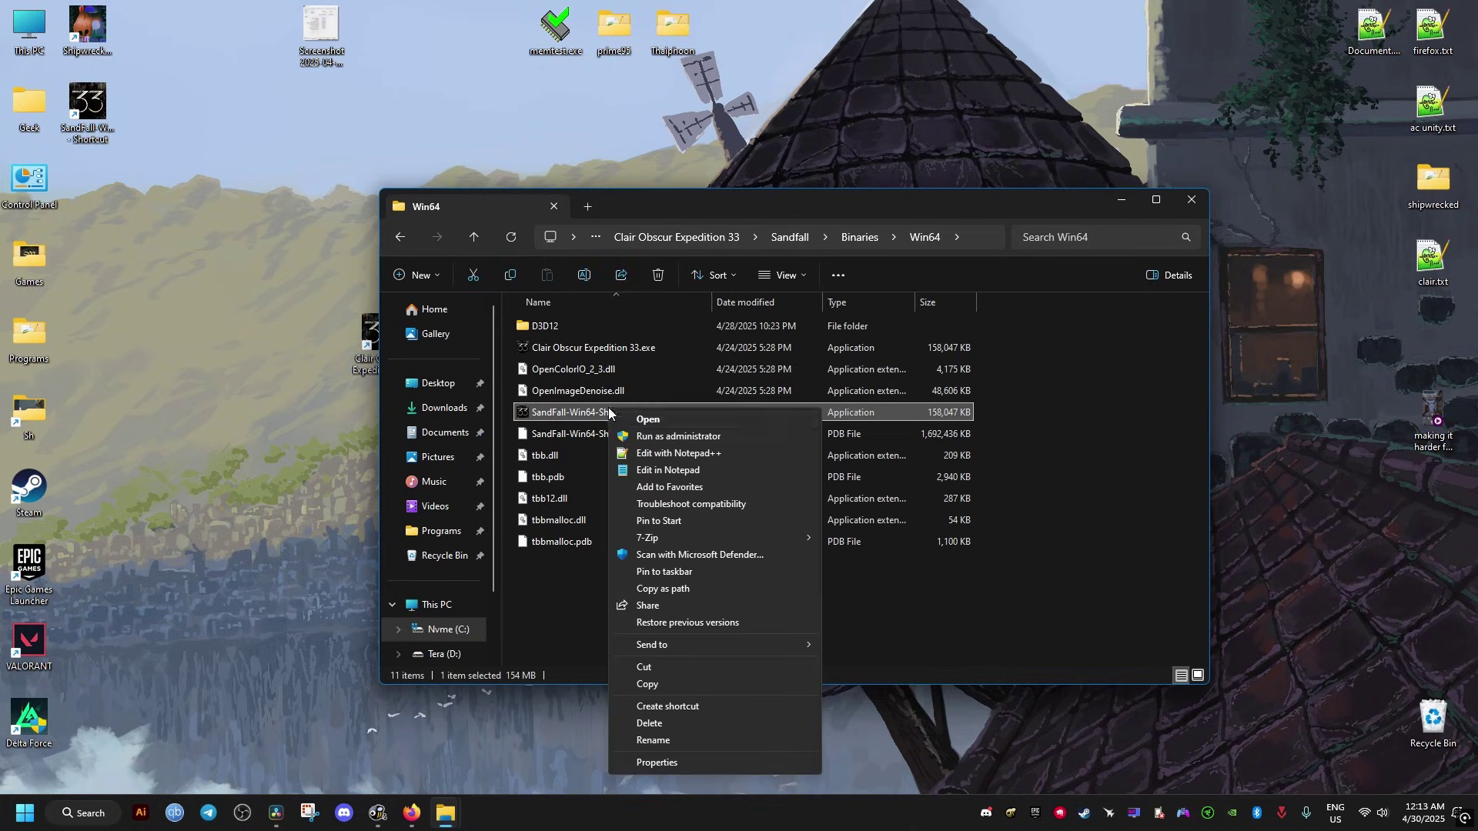
pyautogui.click(684, 764)
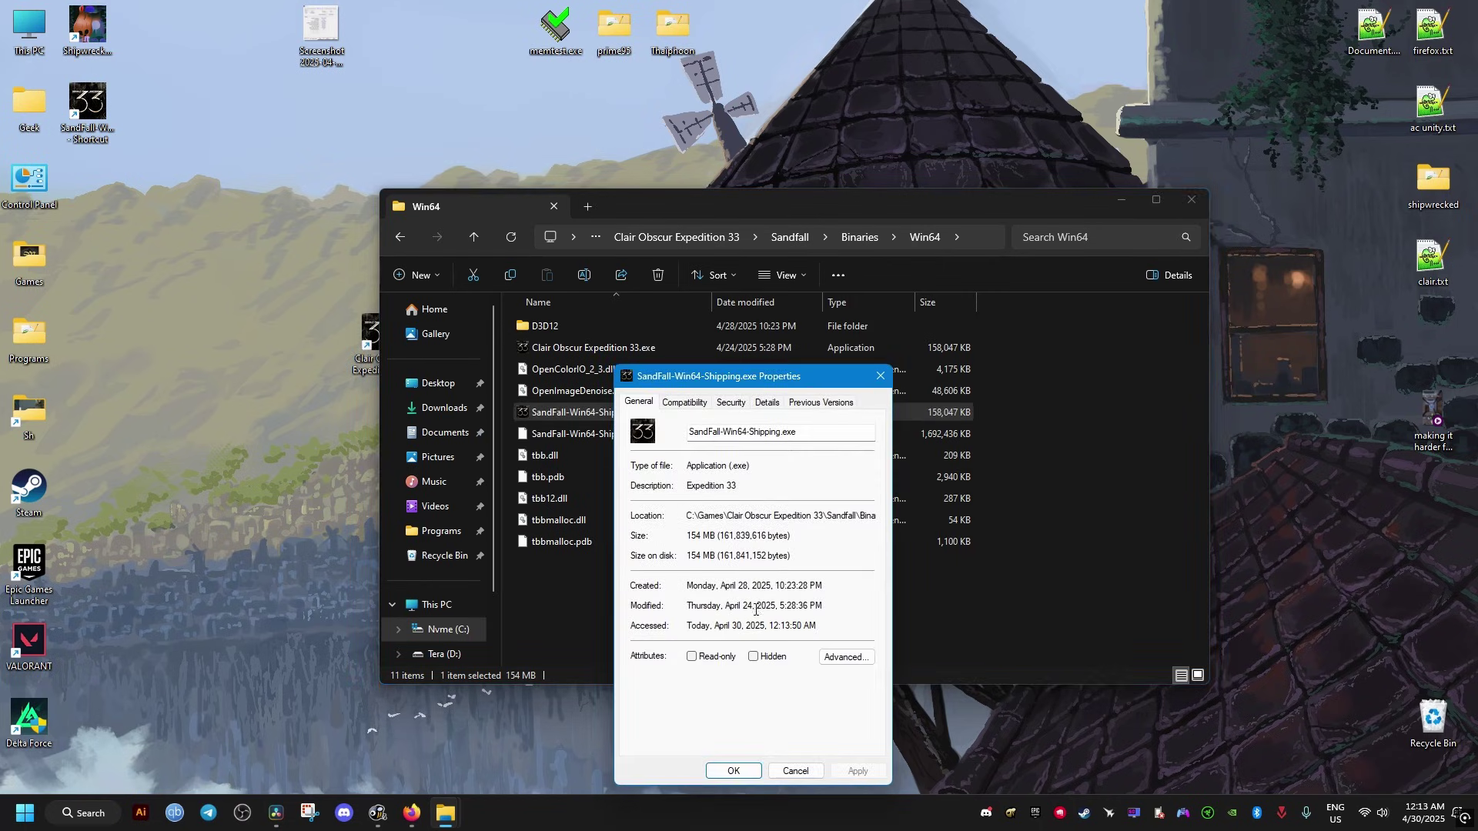
pyautogui.click(685, 403)
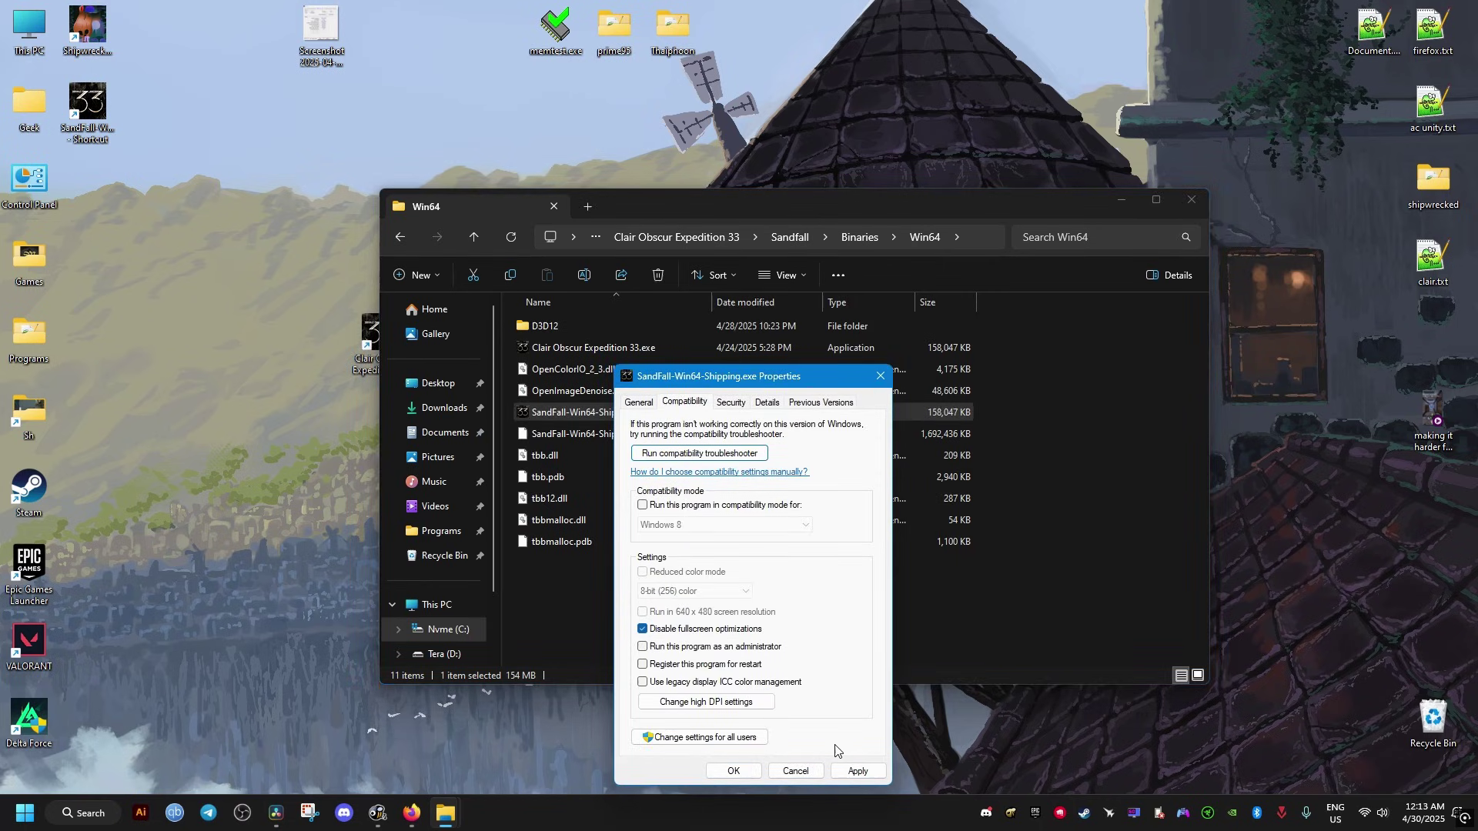
pyautogui.click(729, 770)
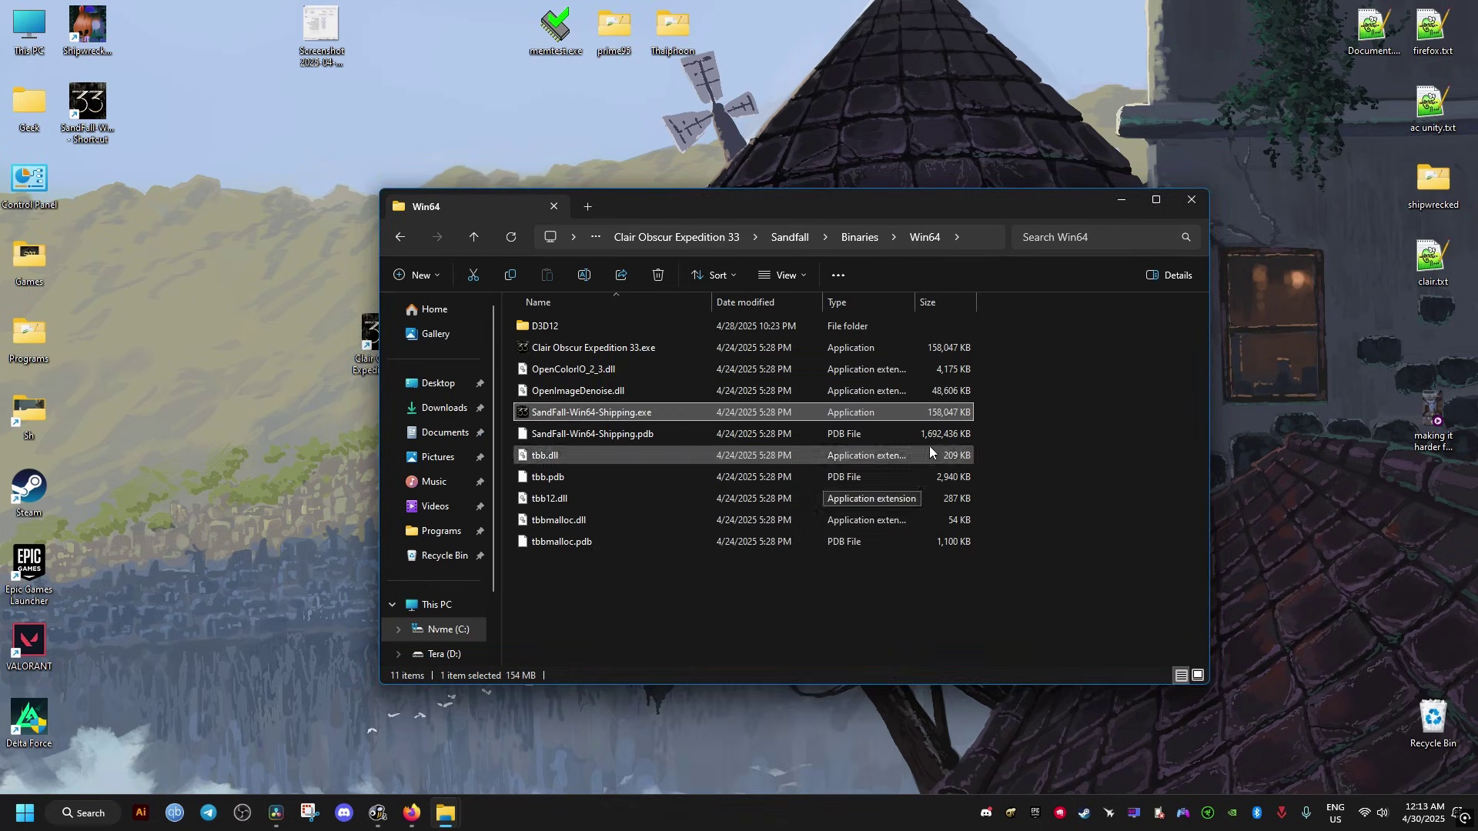
pyautogui.click(1191, 199)
# - Copy the name of the old Clair Obscur Expedition 33 desktop shortcut and move that shortcut to the Recycle Bin
pyautogui.moveTo(112, 119); pyautogui.dragTo(503, 382)
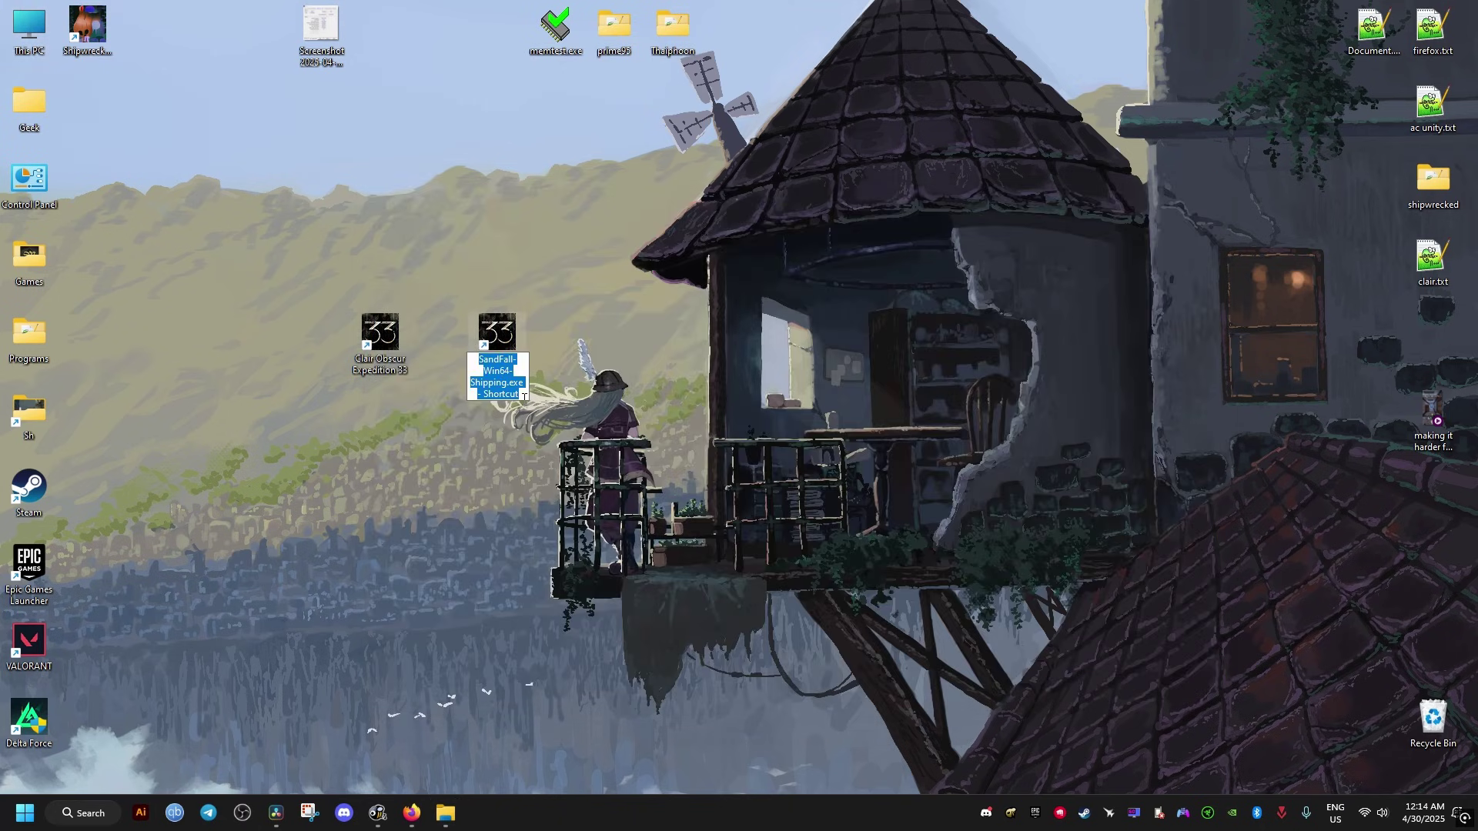
pyautogui.click(387, 368)
pyautogui.rightClick(380, 370)
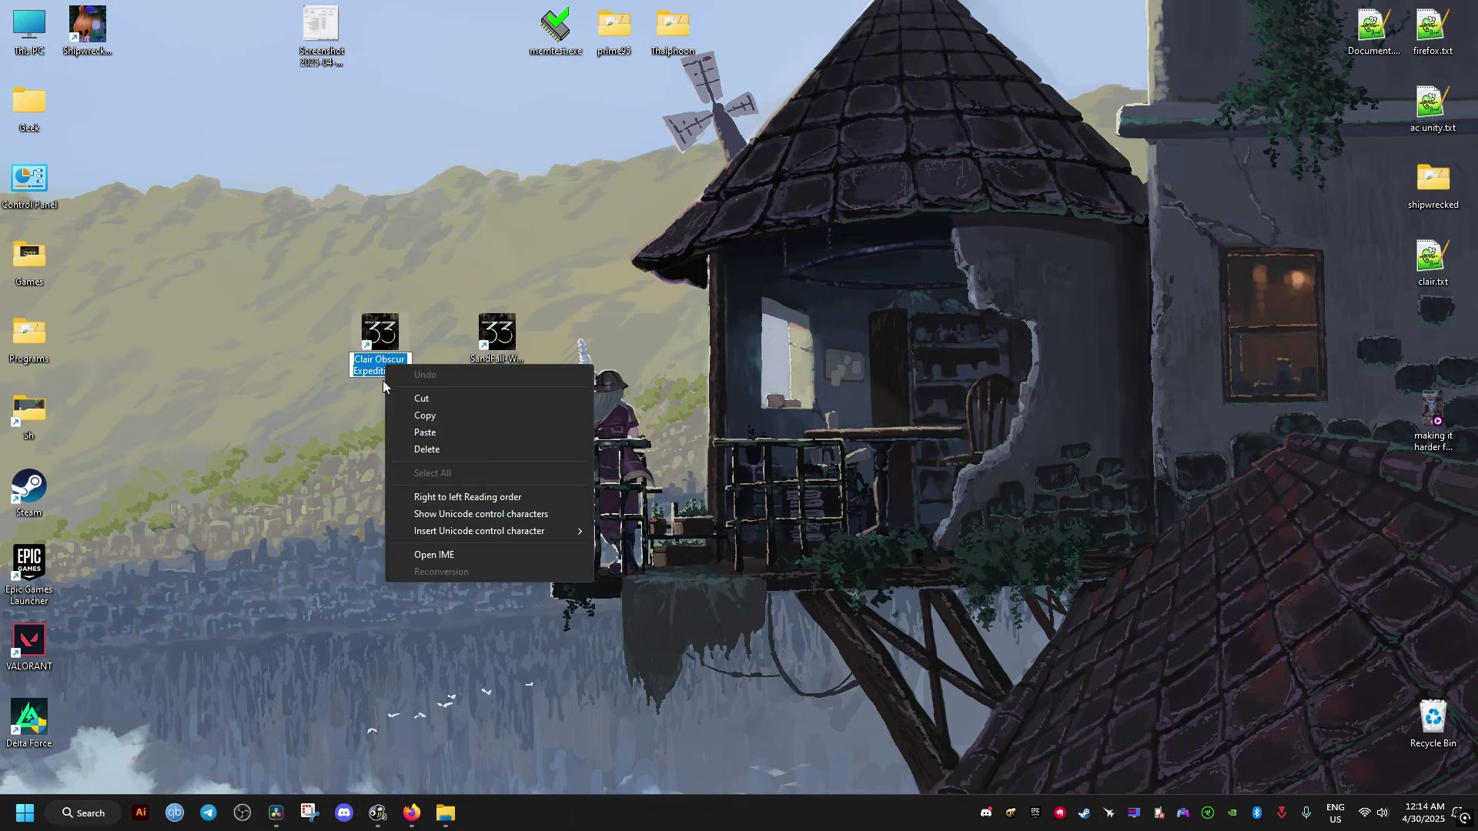
pyautogui.moveTo(381, 370); pyautogui.dragTo(392, 358)
pyautogui.moveTo(1300, 685); pyautogui.dragTo(1432, 720)
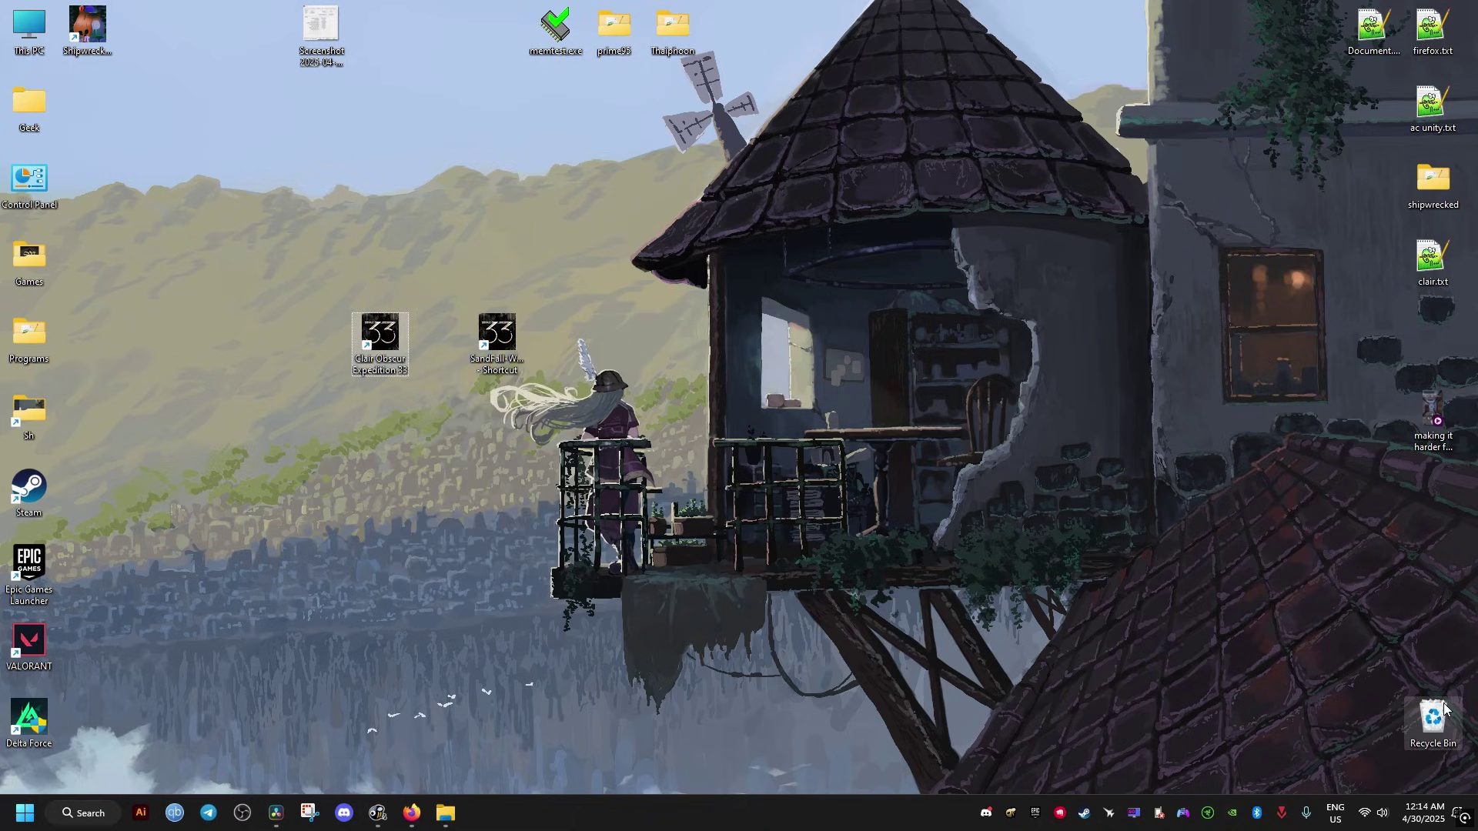
# - Rename the new SandFall-Win64-Shipping.exe desktop shortcut as Clair Obscur Expedition 33 and reposition it on the desktop
pyautogui.click(496, 379)
pyautogui.press('F2')
pyautogui.rightClick(496, 372)
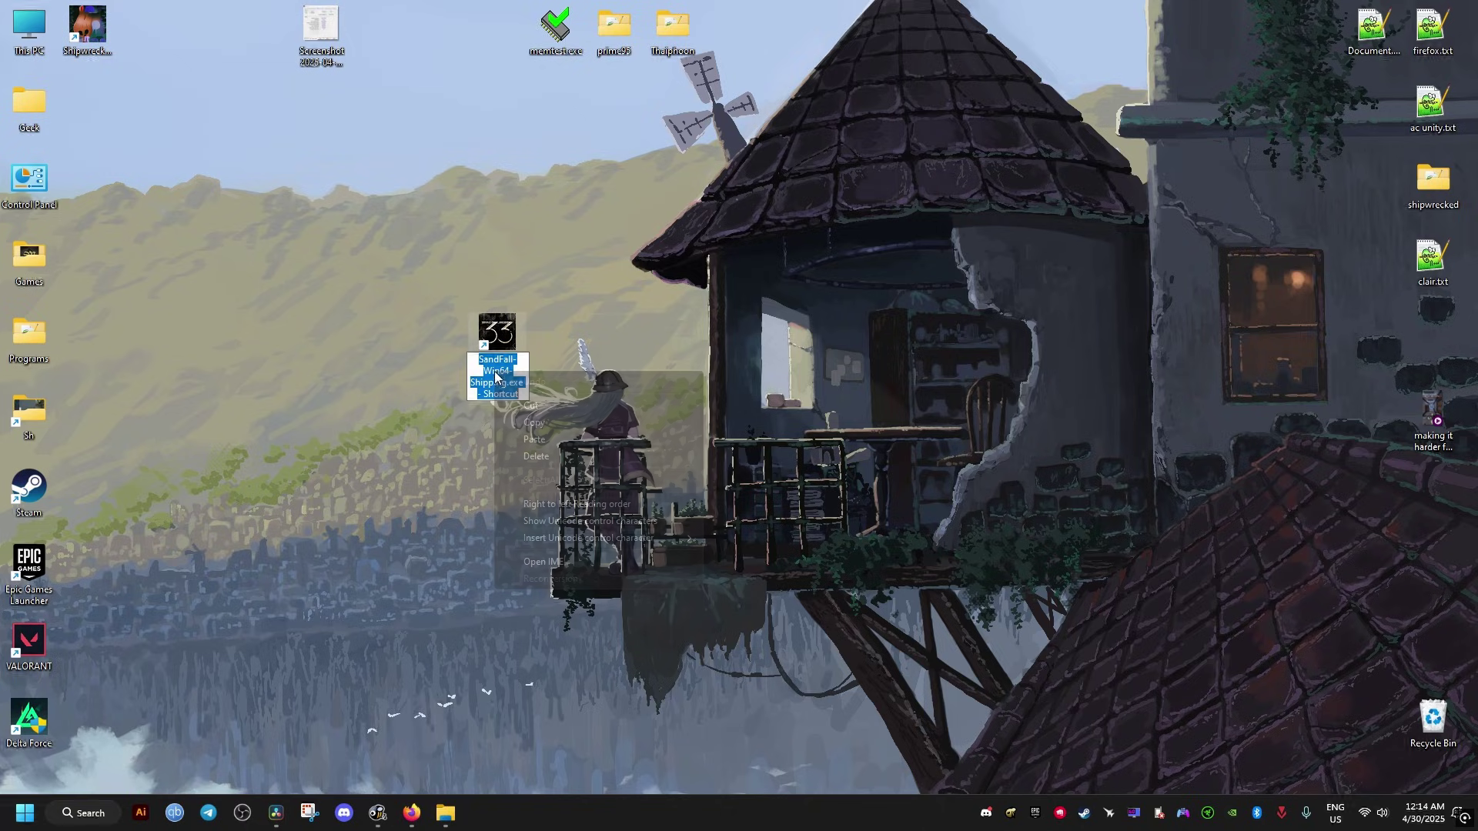
pyautogui.click(533, 439)
pyautogui.moveTo(419, 333); pyautogui.dragTo(425, 341)
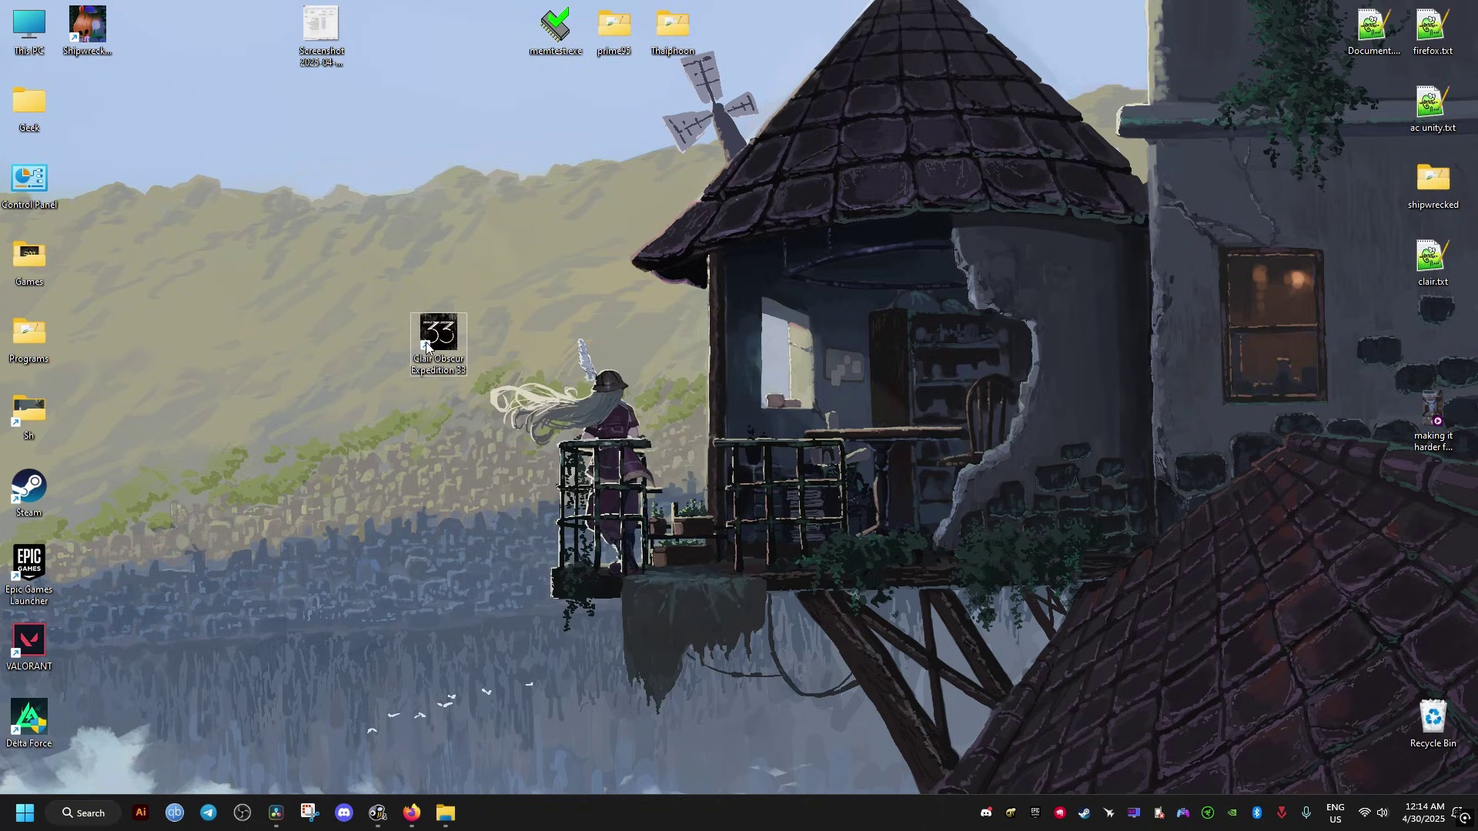
# - Append -dx11 to the target path in the Clair Obscur Expedition 33 shortcut's properties and save the change
pyautogui.rightClick(444, 334)
pyautogui.click(507, 711)
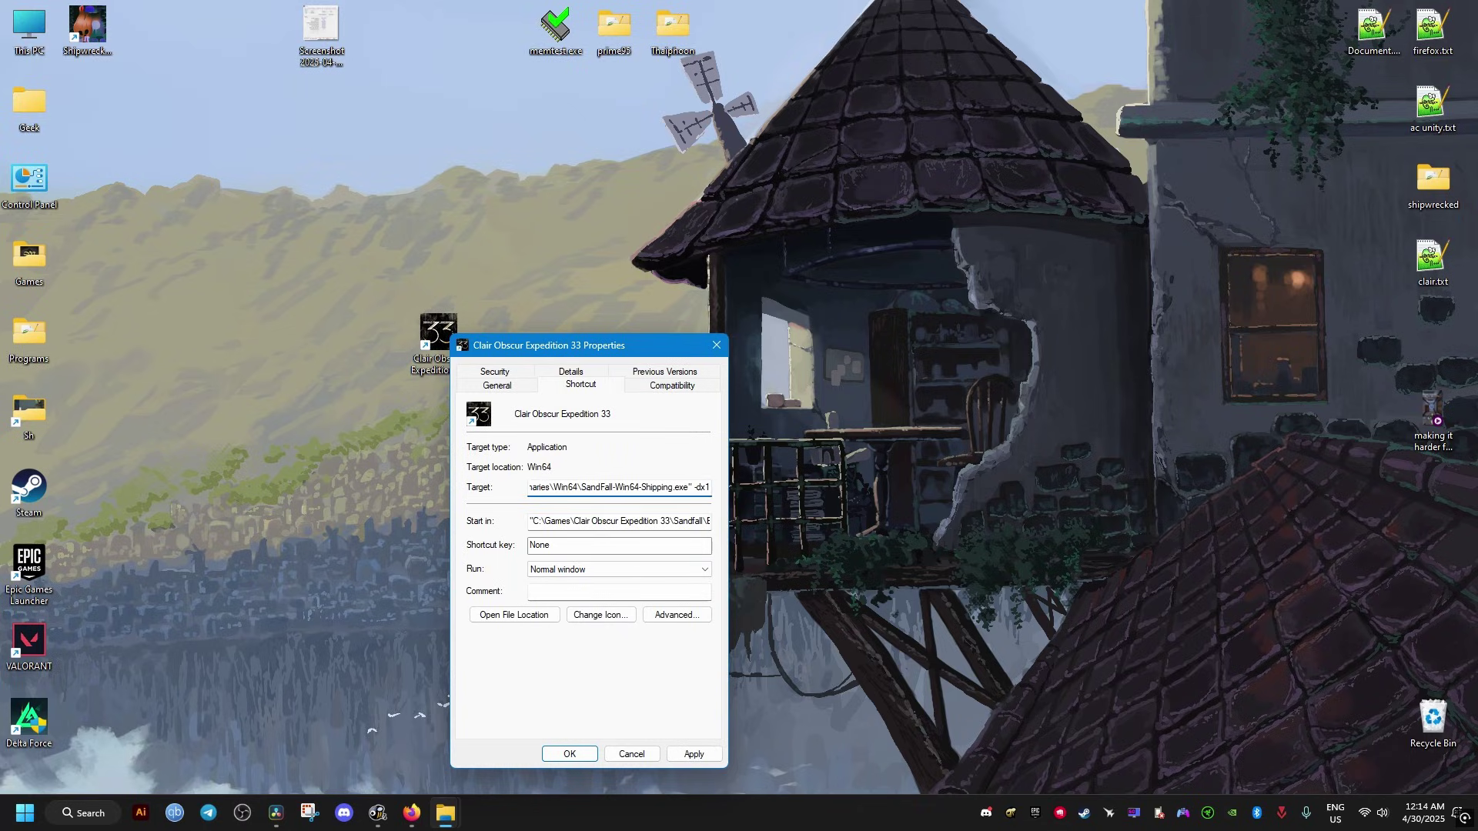
pyautogui.click(568, 754)
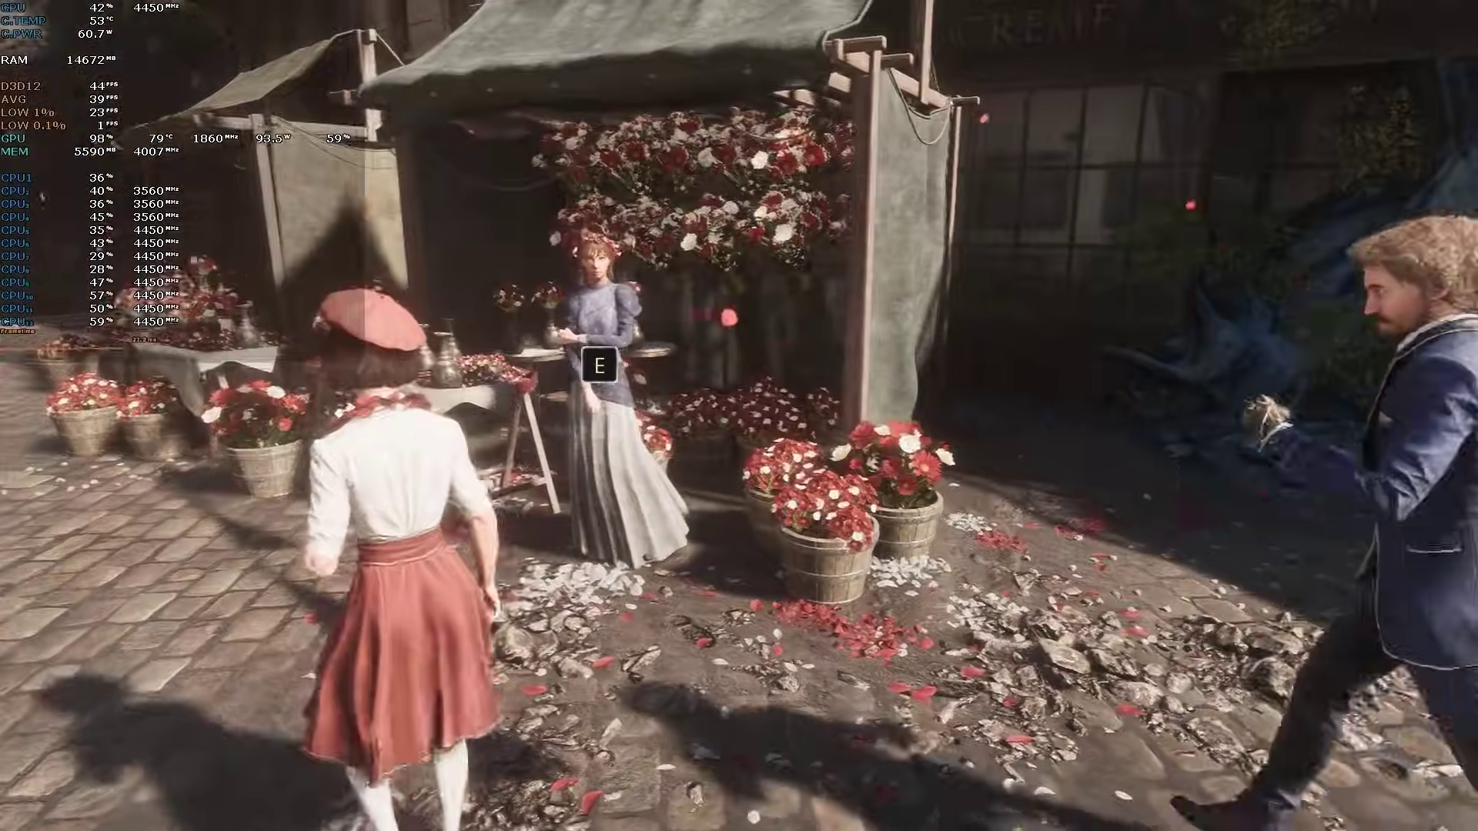
pyautogui.press('e')
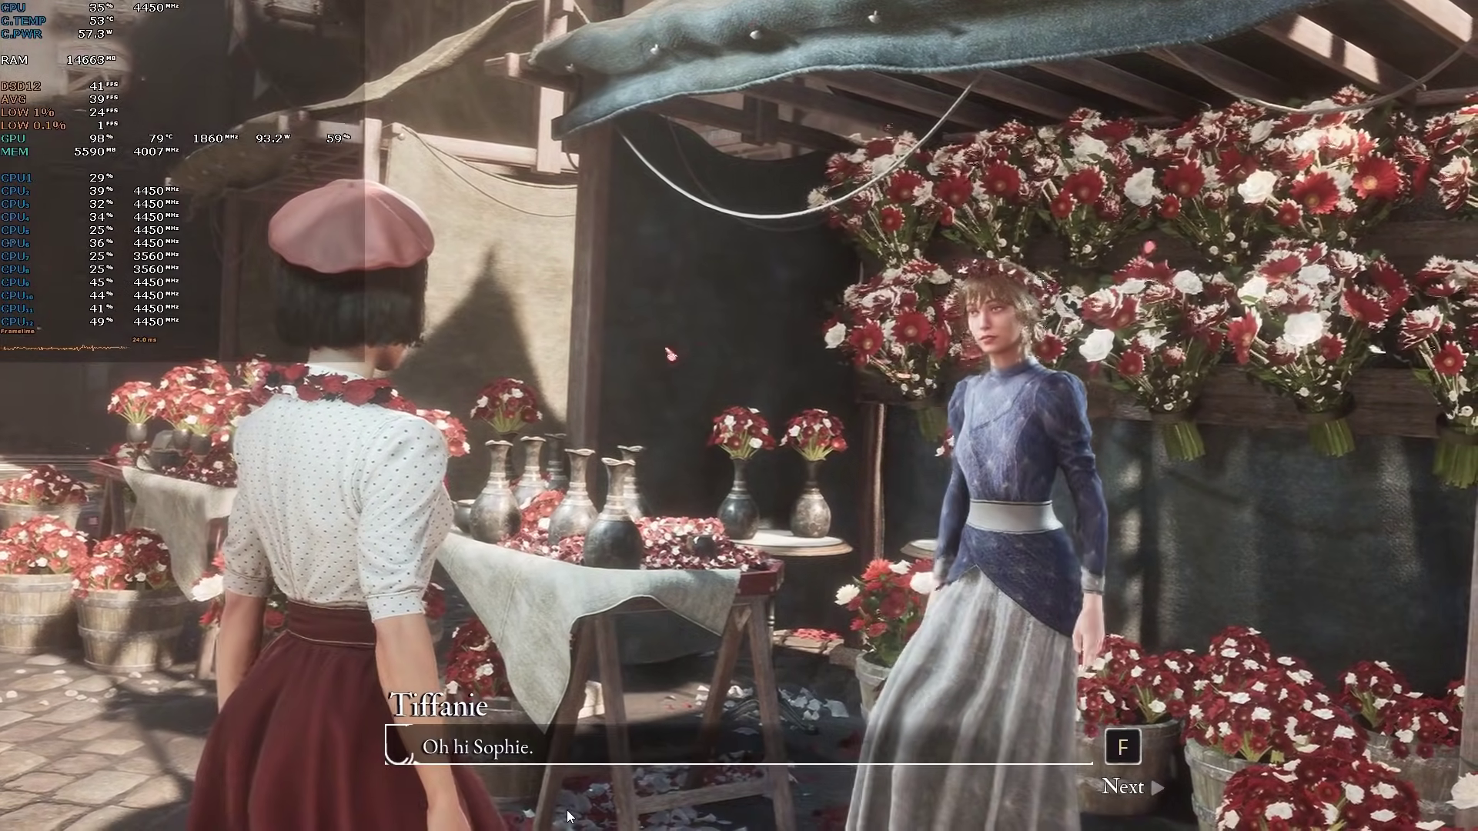
pyautogui.press('f')
pyautogui.press('f')
pyautogui.press('f')
pyautogui.press('f')
pyautogui.press('f')
pyautogui.press('f')
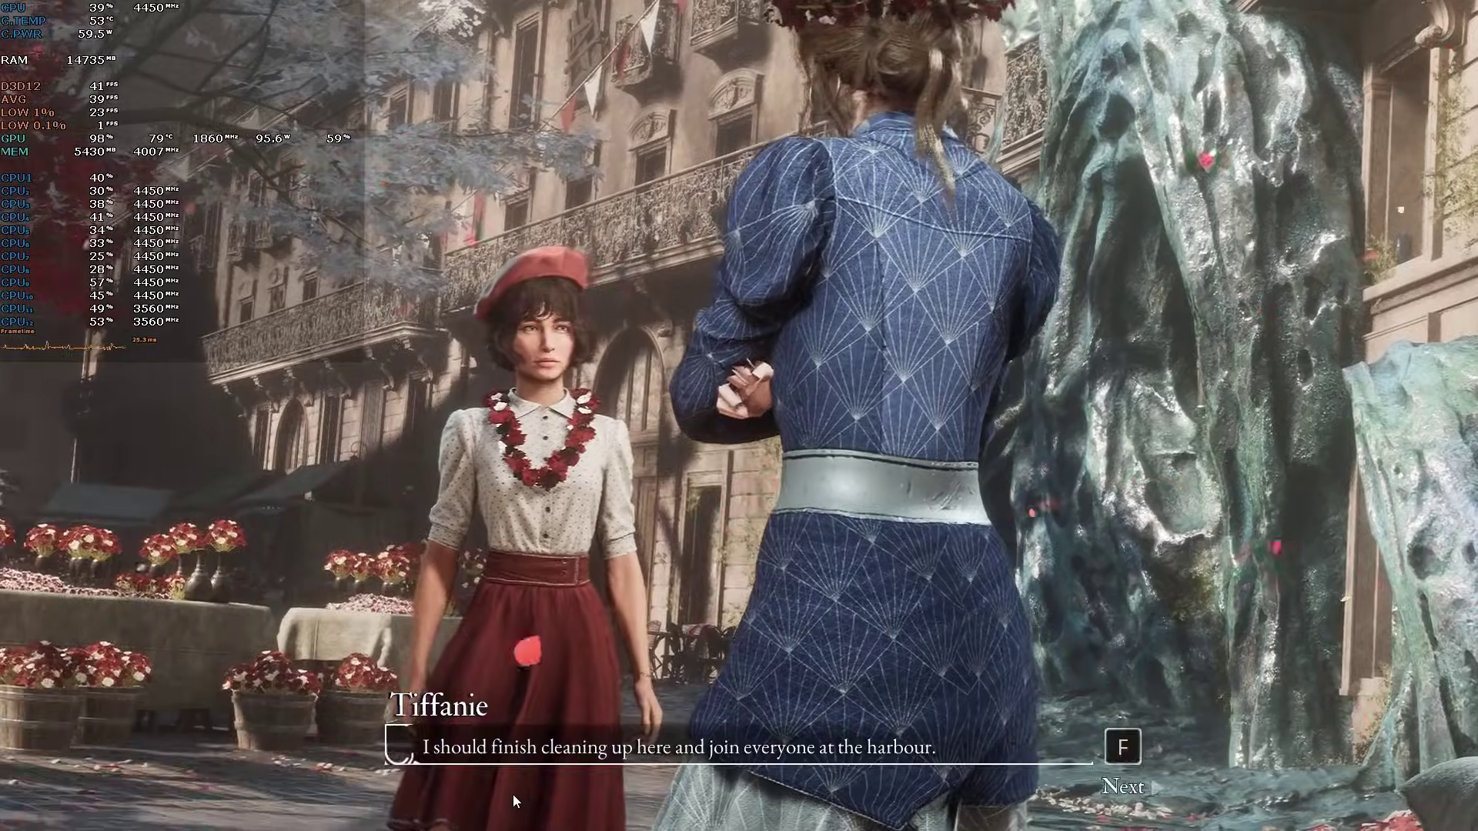
pyautogui.press('f')
pyautogui.press('f')
pyautogui.press('f')
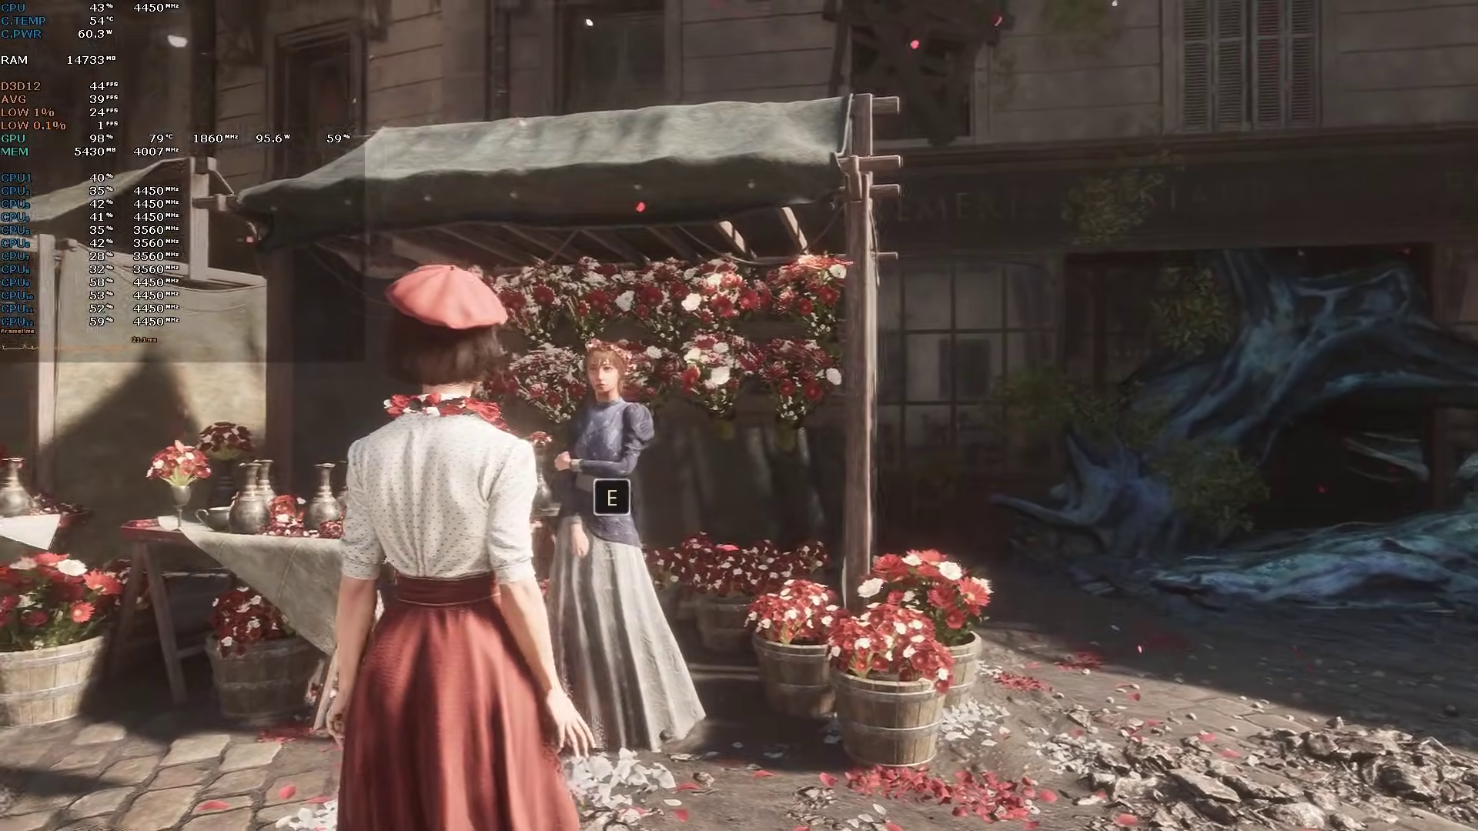
pyautogui.press('w')
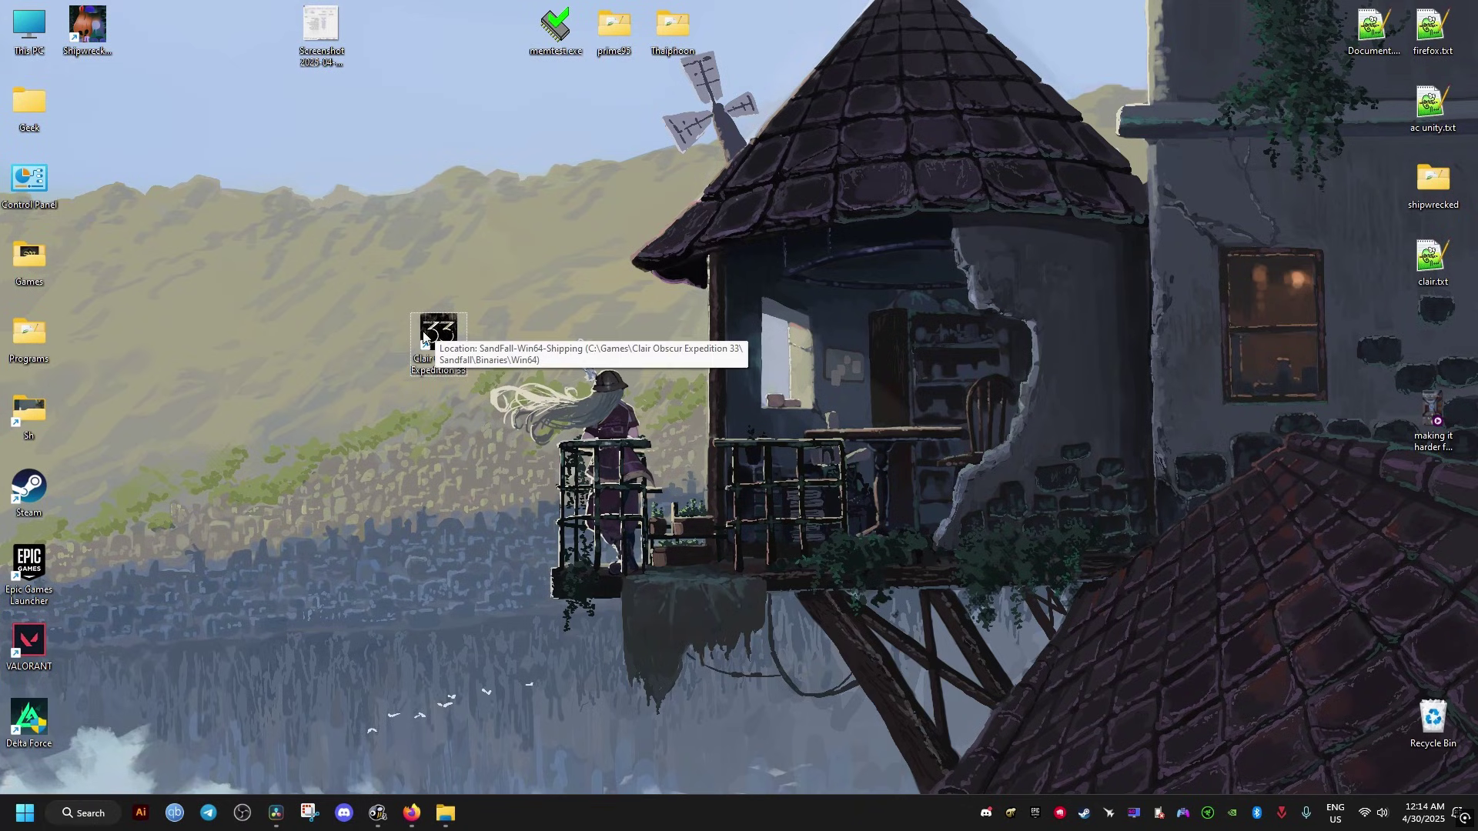
# - Open the current user's profile folder under Users on the Nvme (C:) drive in File Explorer
pyautogui.doubleClick(26, 29)
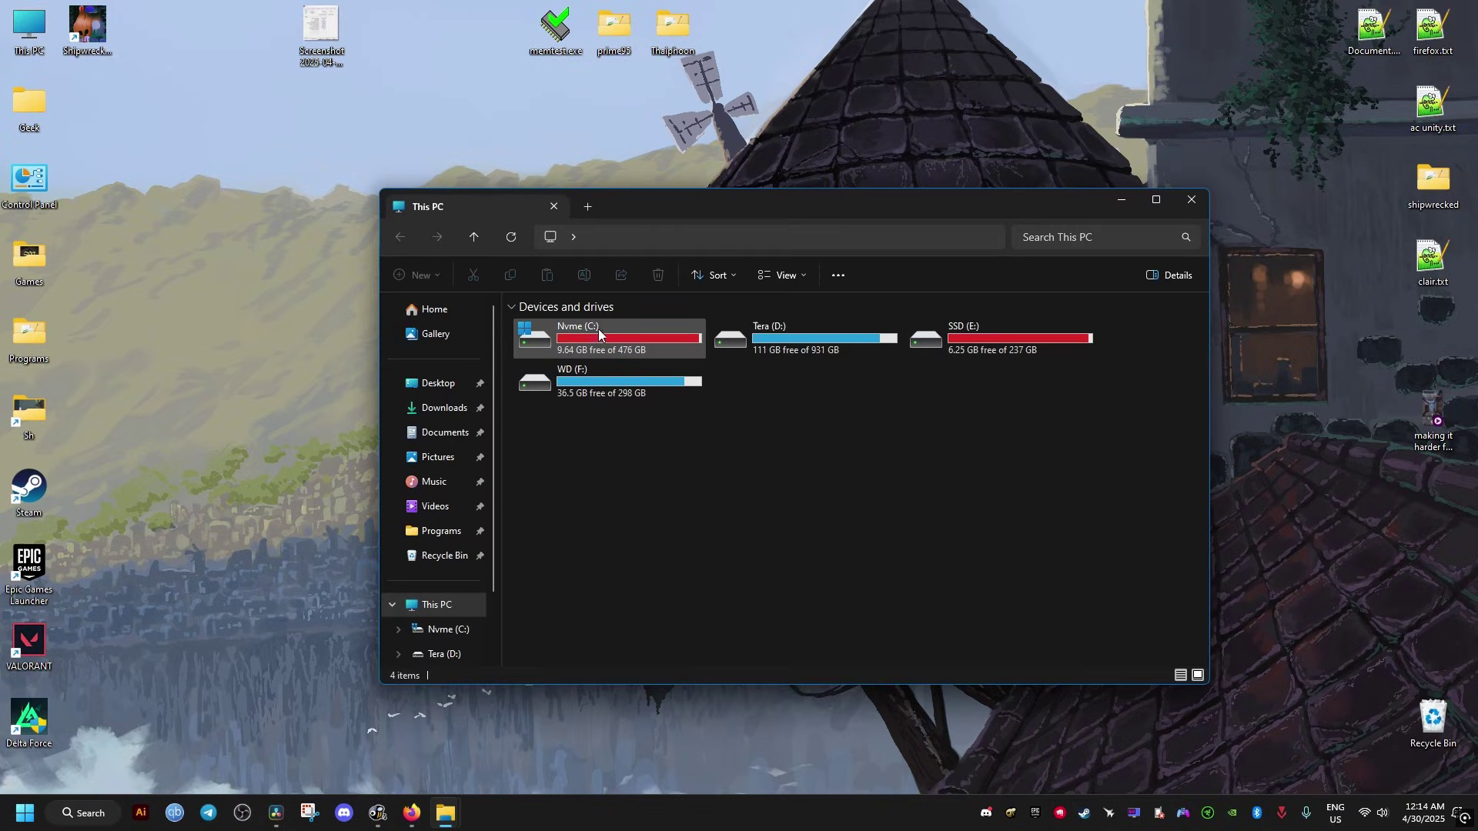
pyautogui.click(623, 333)
pyautogui.doubleClick(623, 334)
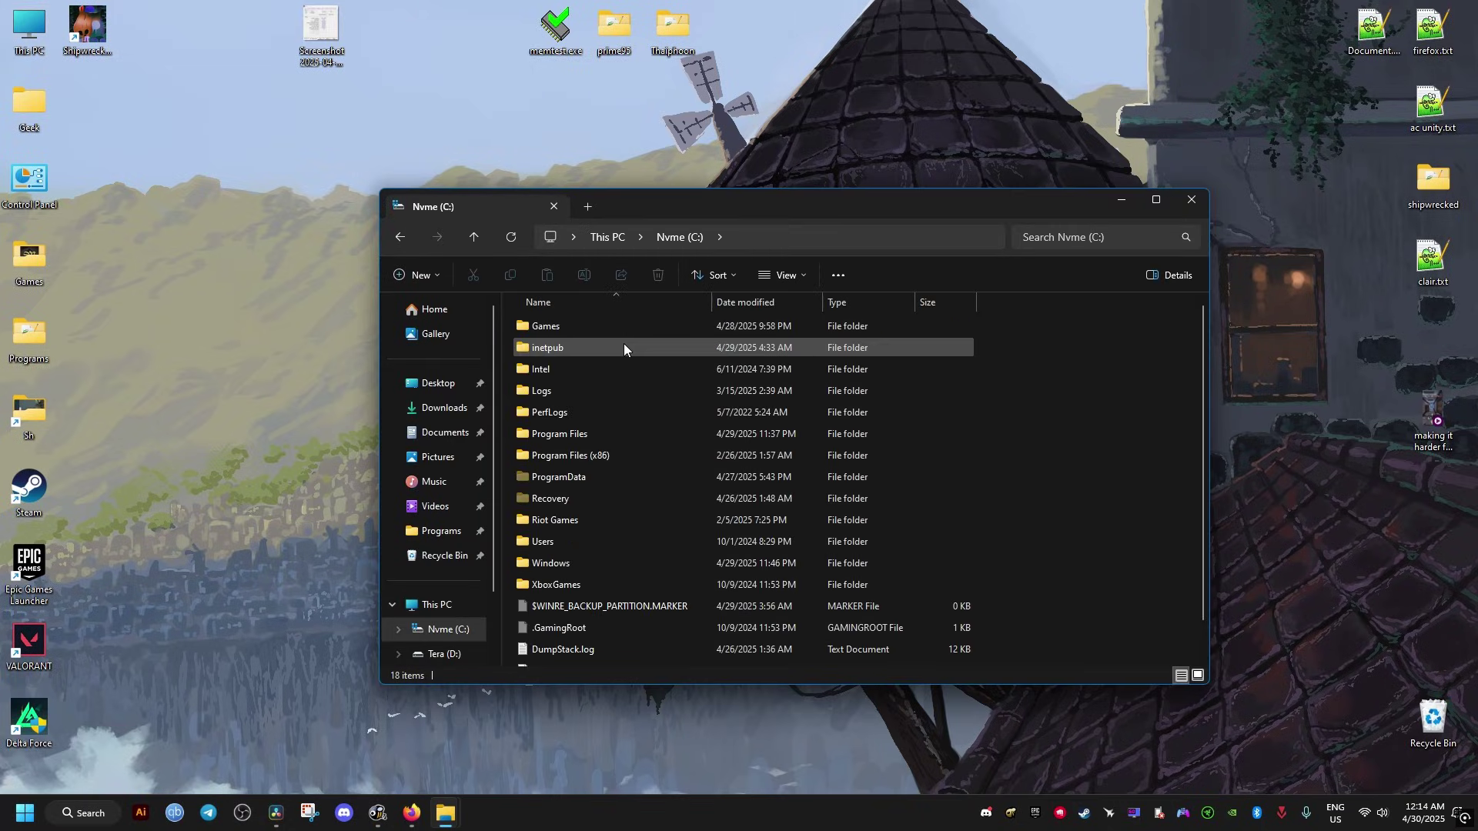
pyautogui.doubleClick(558, 540)
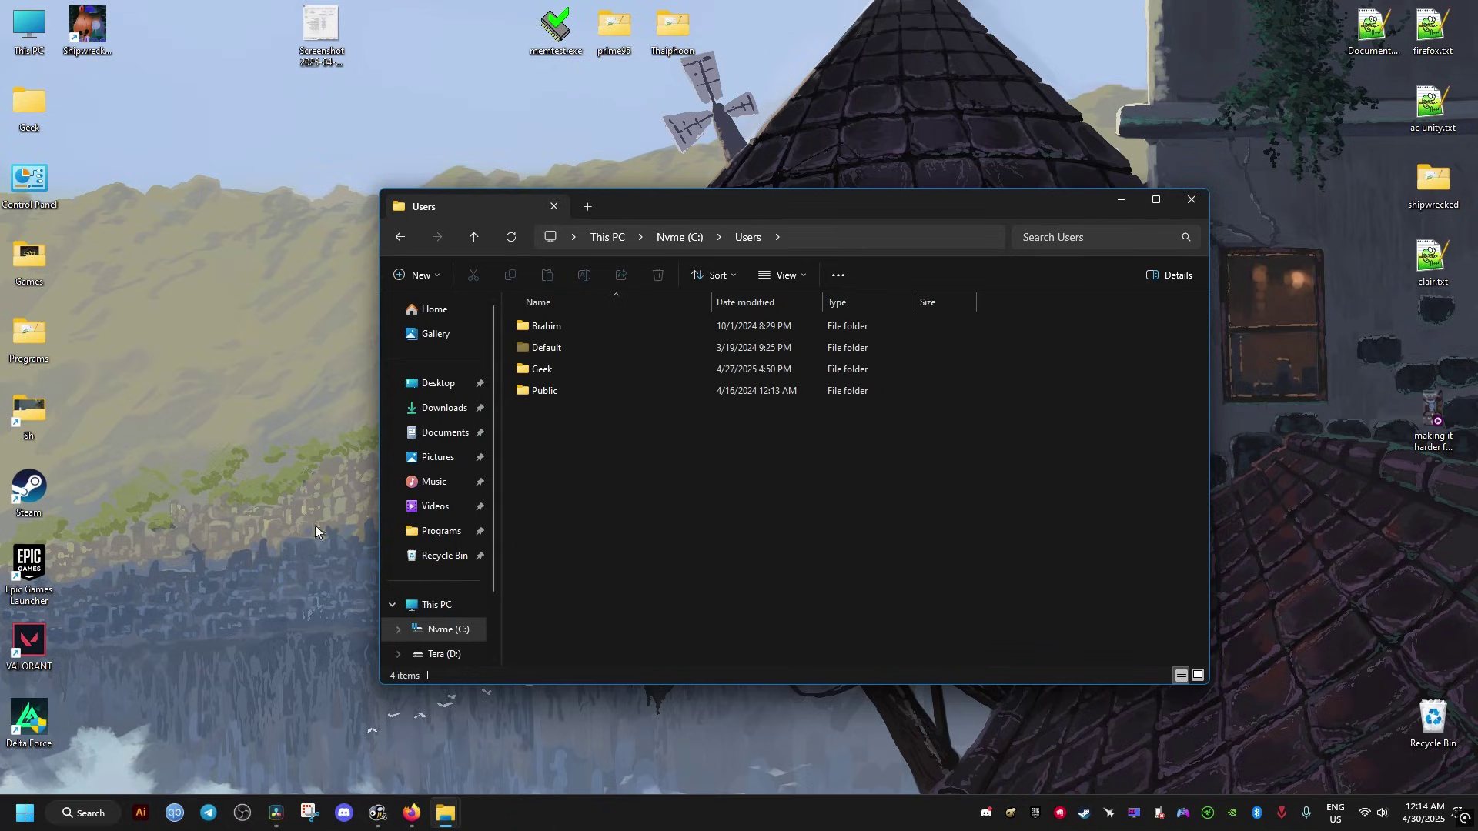
pyautogui.click(3, 821)
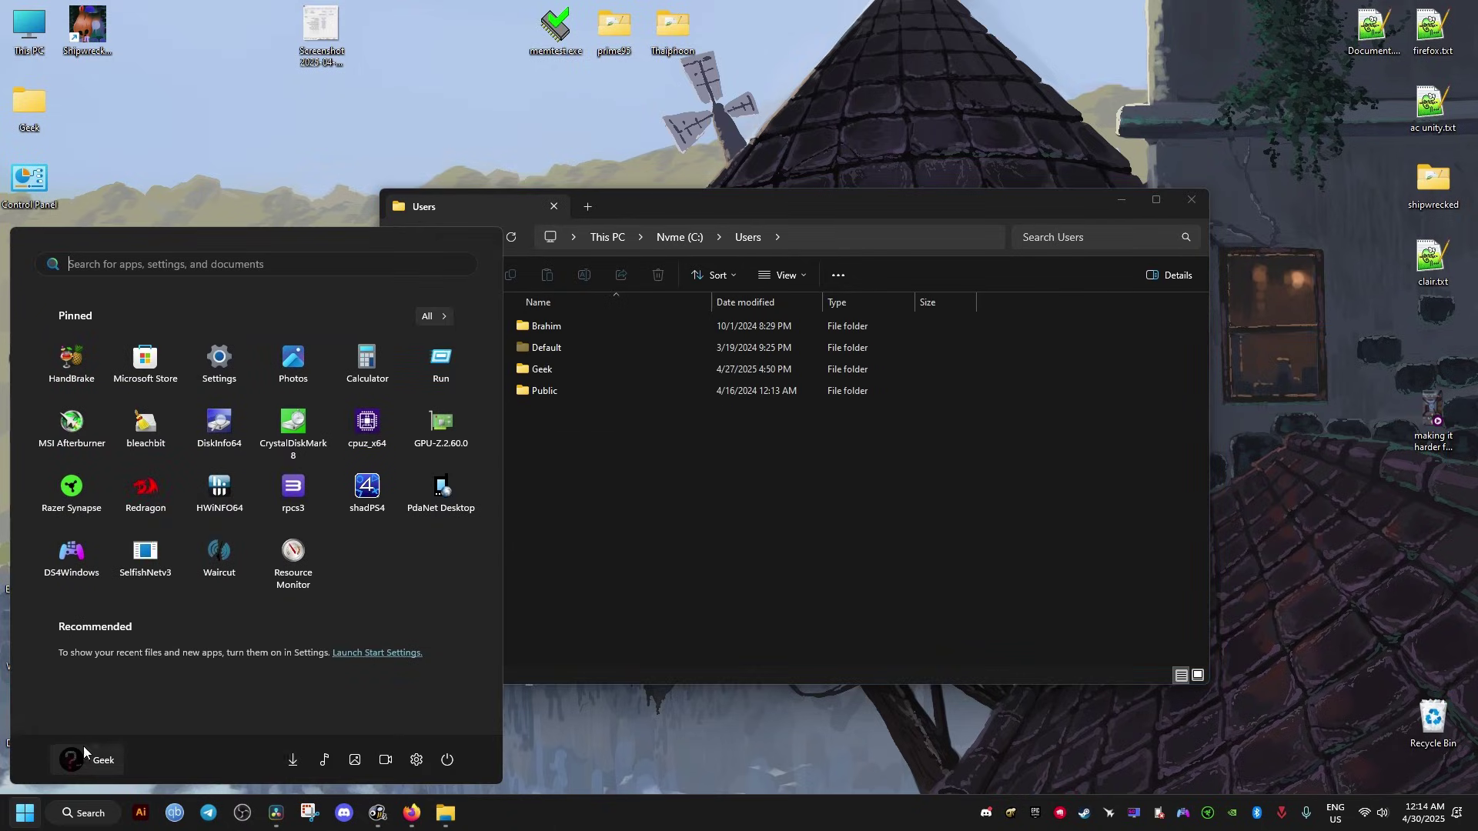
pyautogui.click(638, 640)
pyautogui.doubleClick(561, 376)
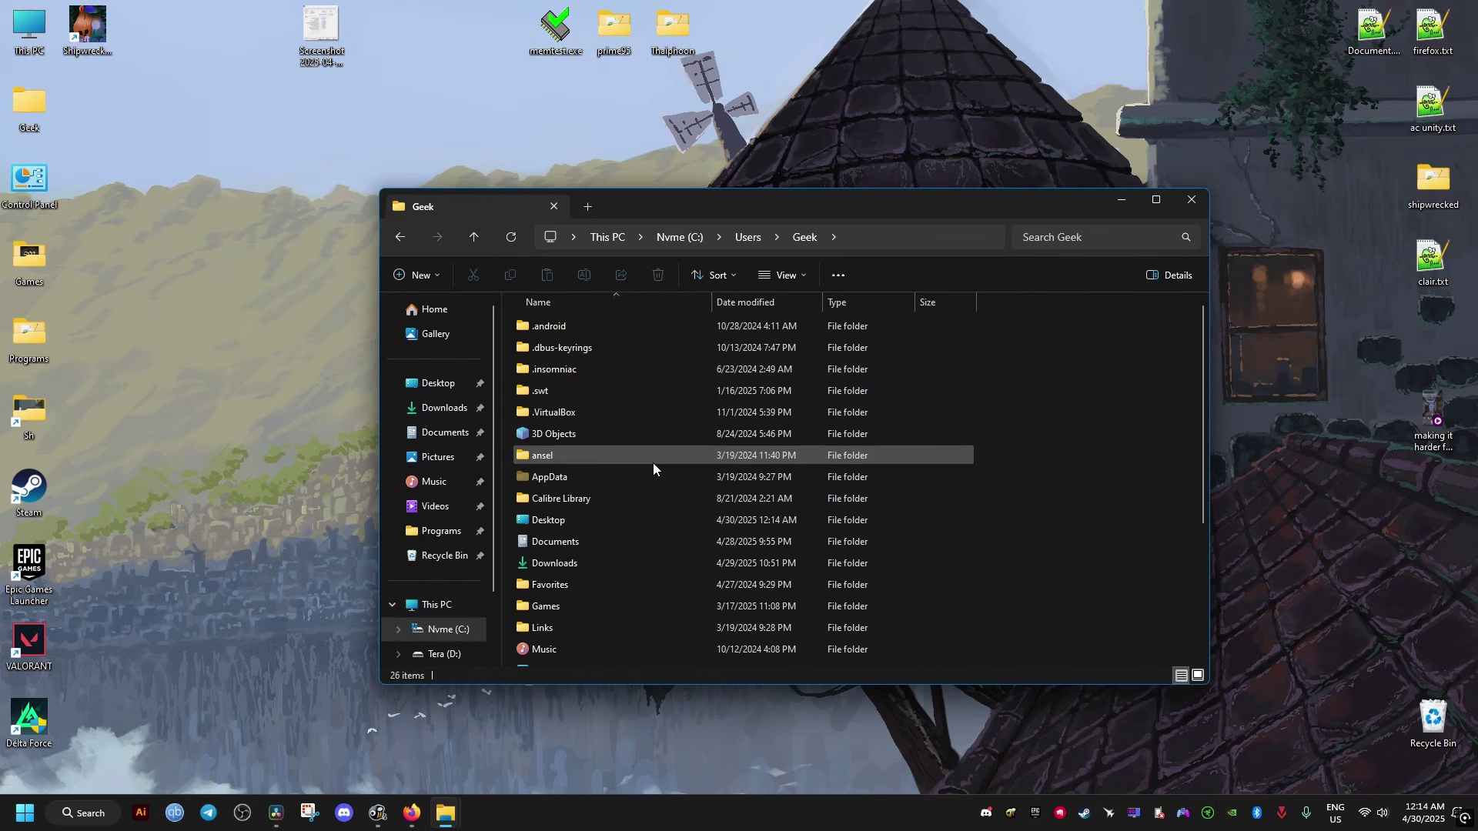
# - Set the folder options to show hidden files, folders, and drives and accept the settings
pyautogui.click(793, 280)
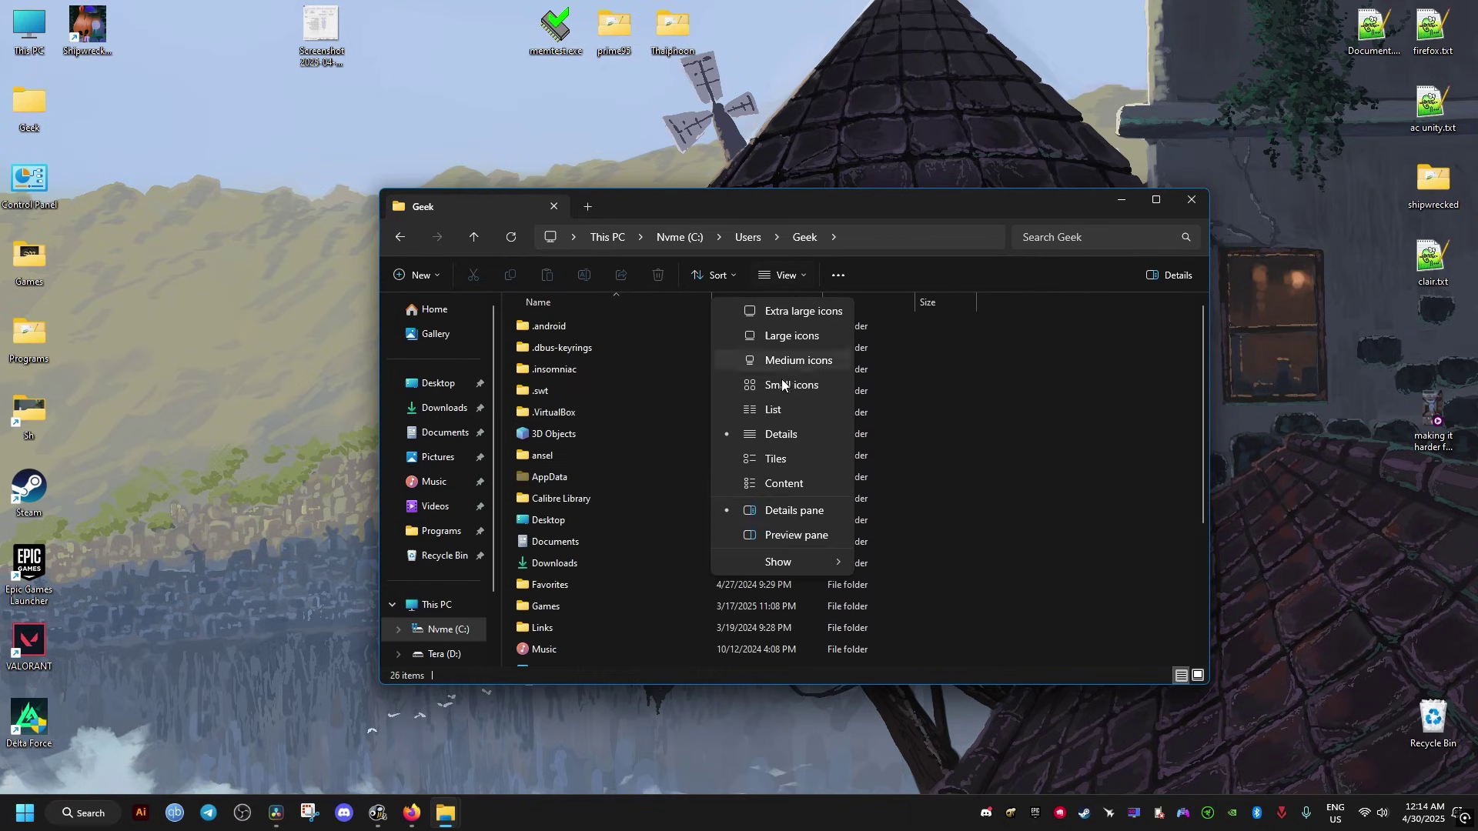
pyautogui.moveTo(766, 562)
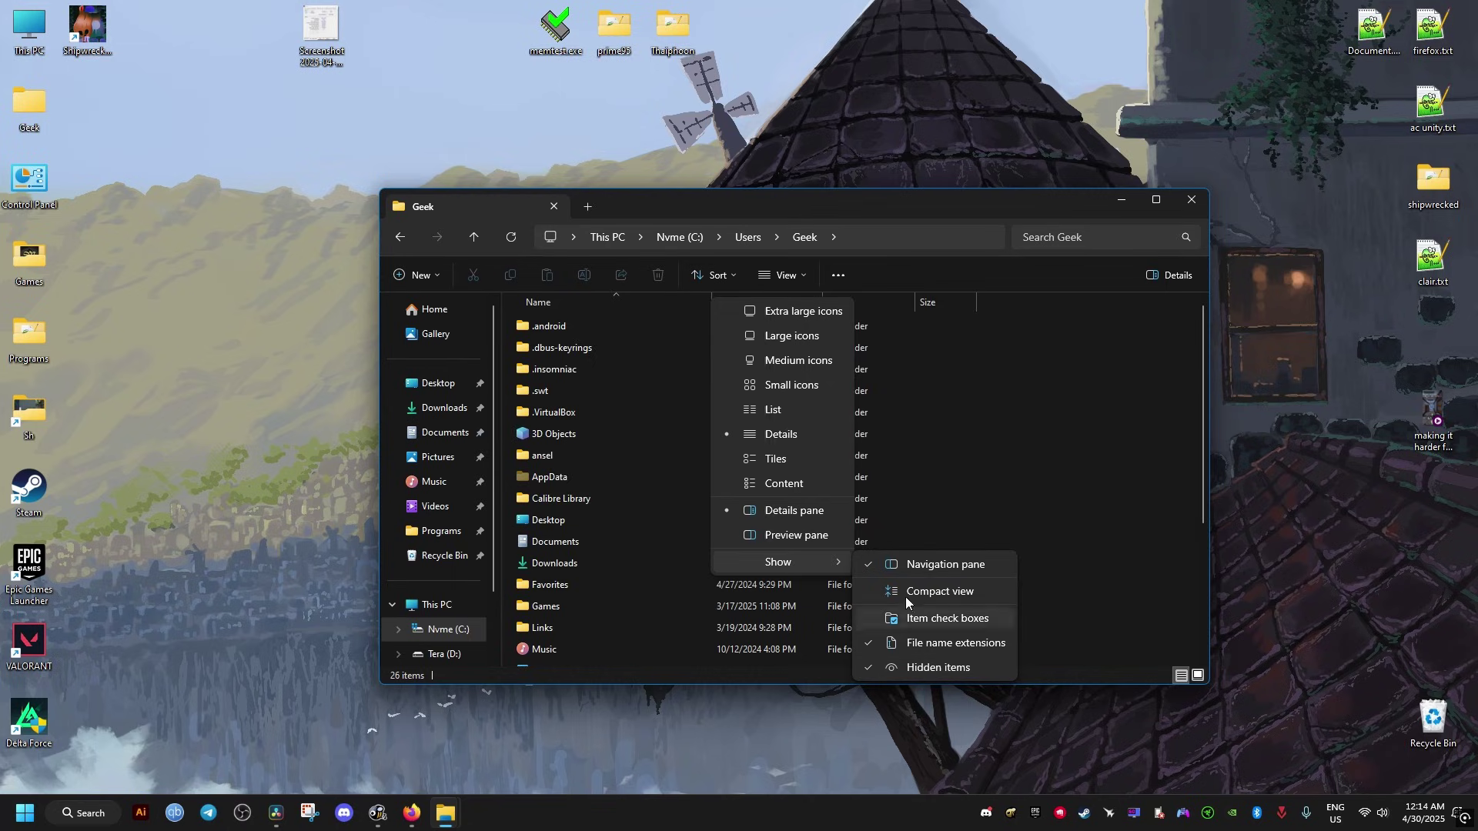
pyautogui.click(838, 275)
pyautogui.click(838, 275)
pyautogui.click(775, 476)
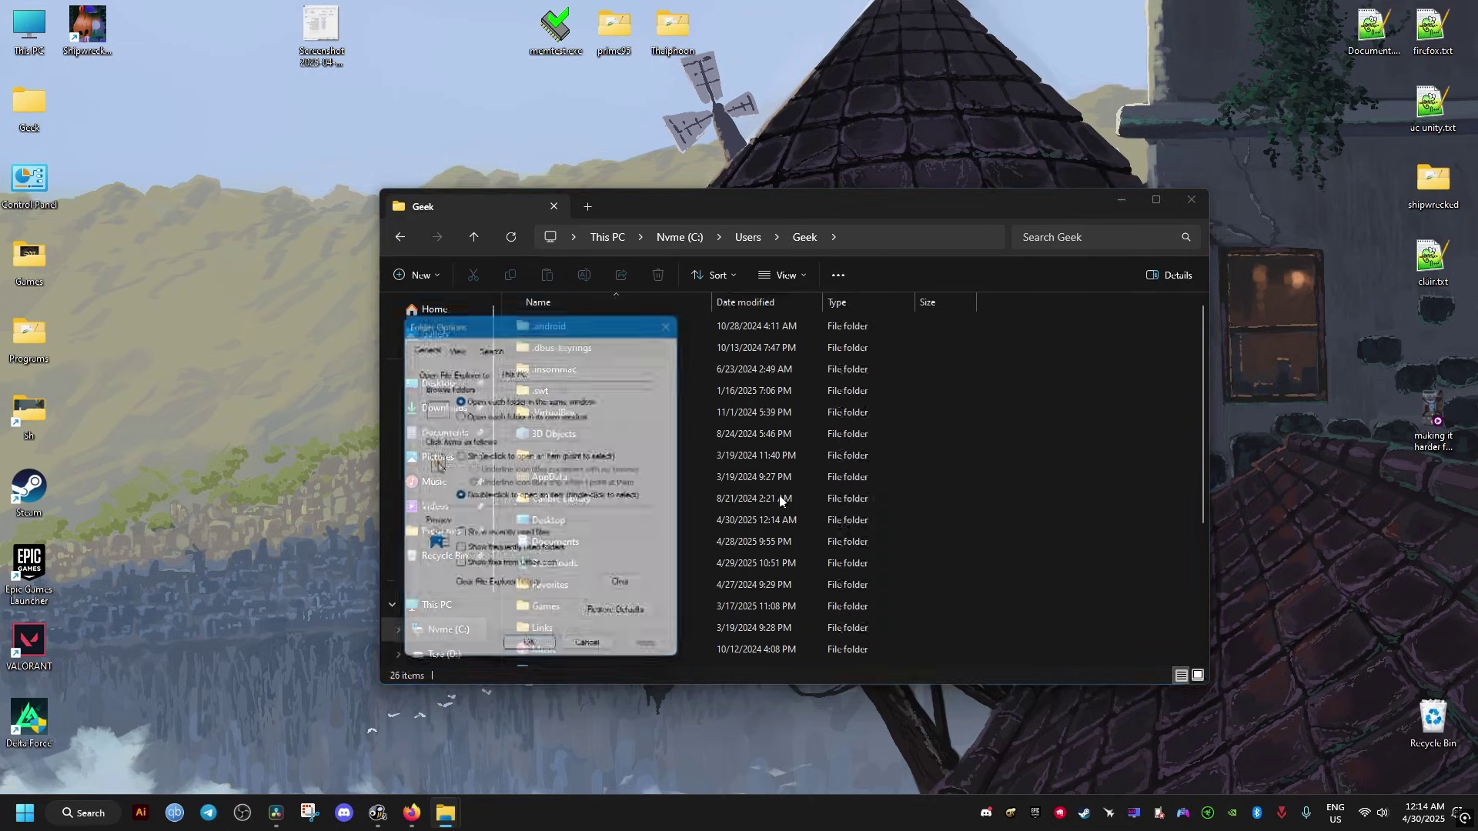
pyautogui.click(457, 346)
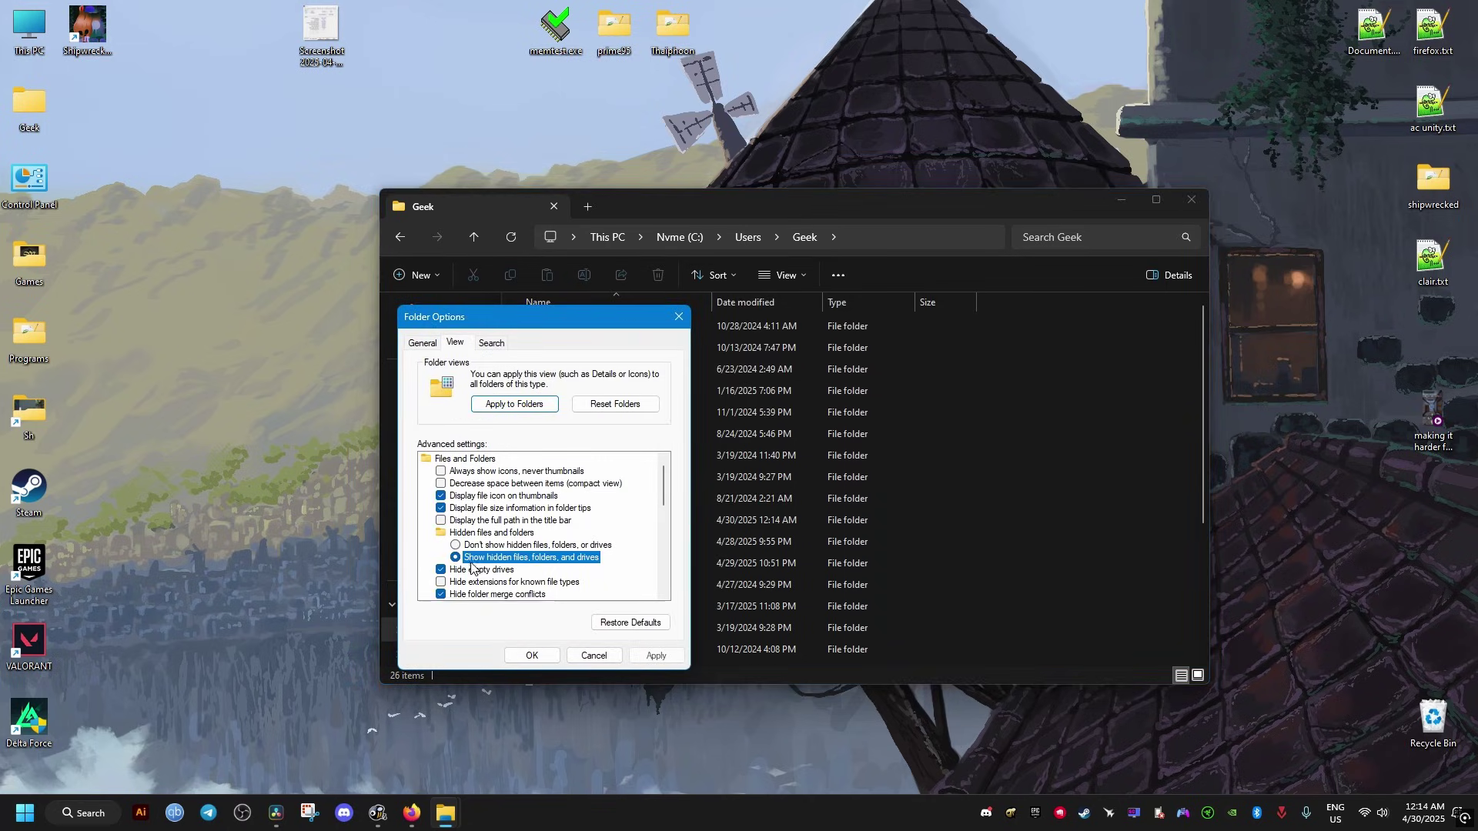
pyautogui.click(532, 655)
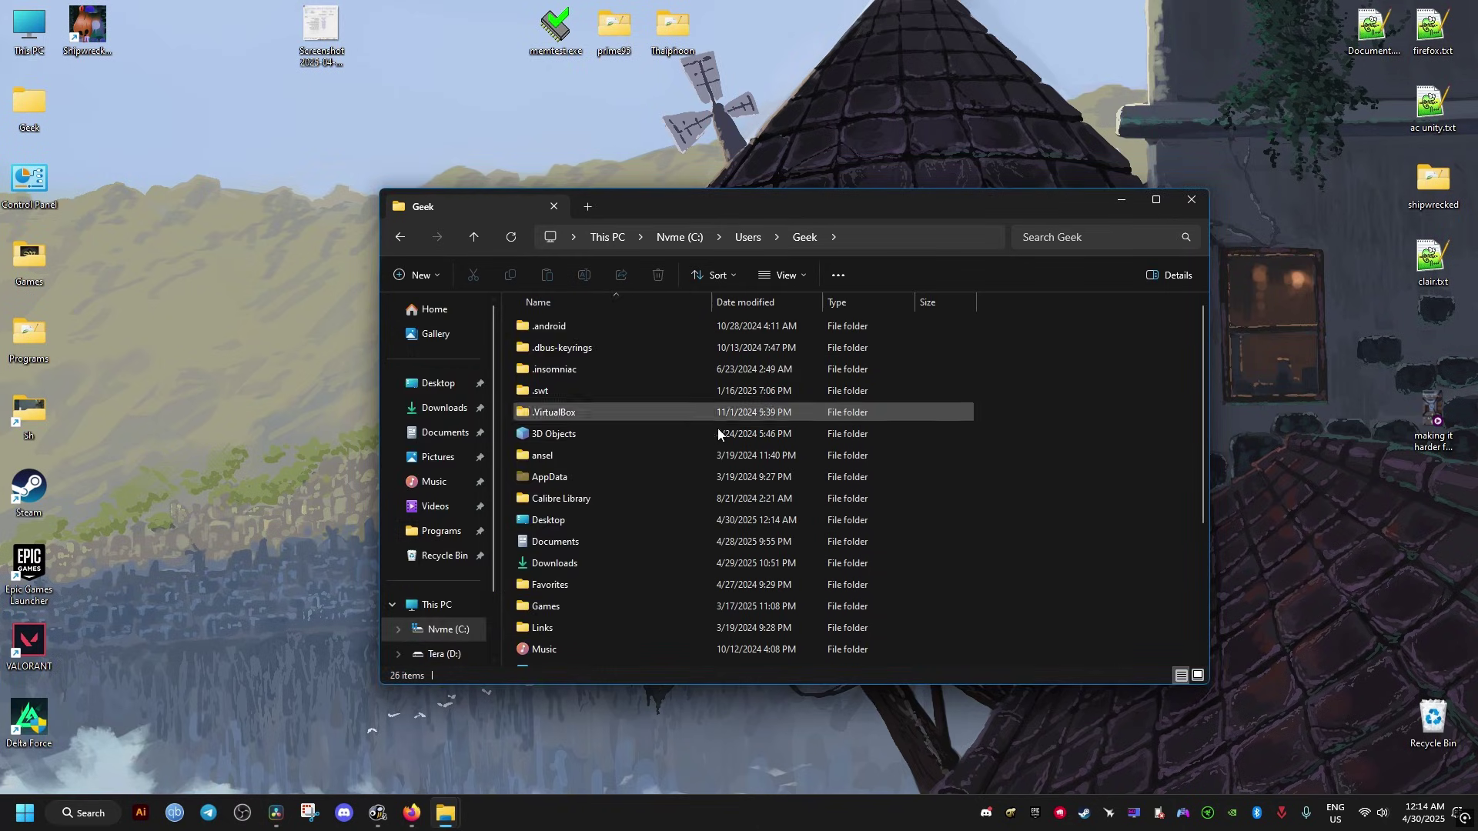
# - Open GameUserSettings.ini from AppData\Local\Sandfall\Saved\Config\Windows for editing in Notepad
pyautogui.doubleClick(566, 477)
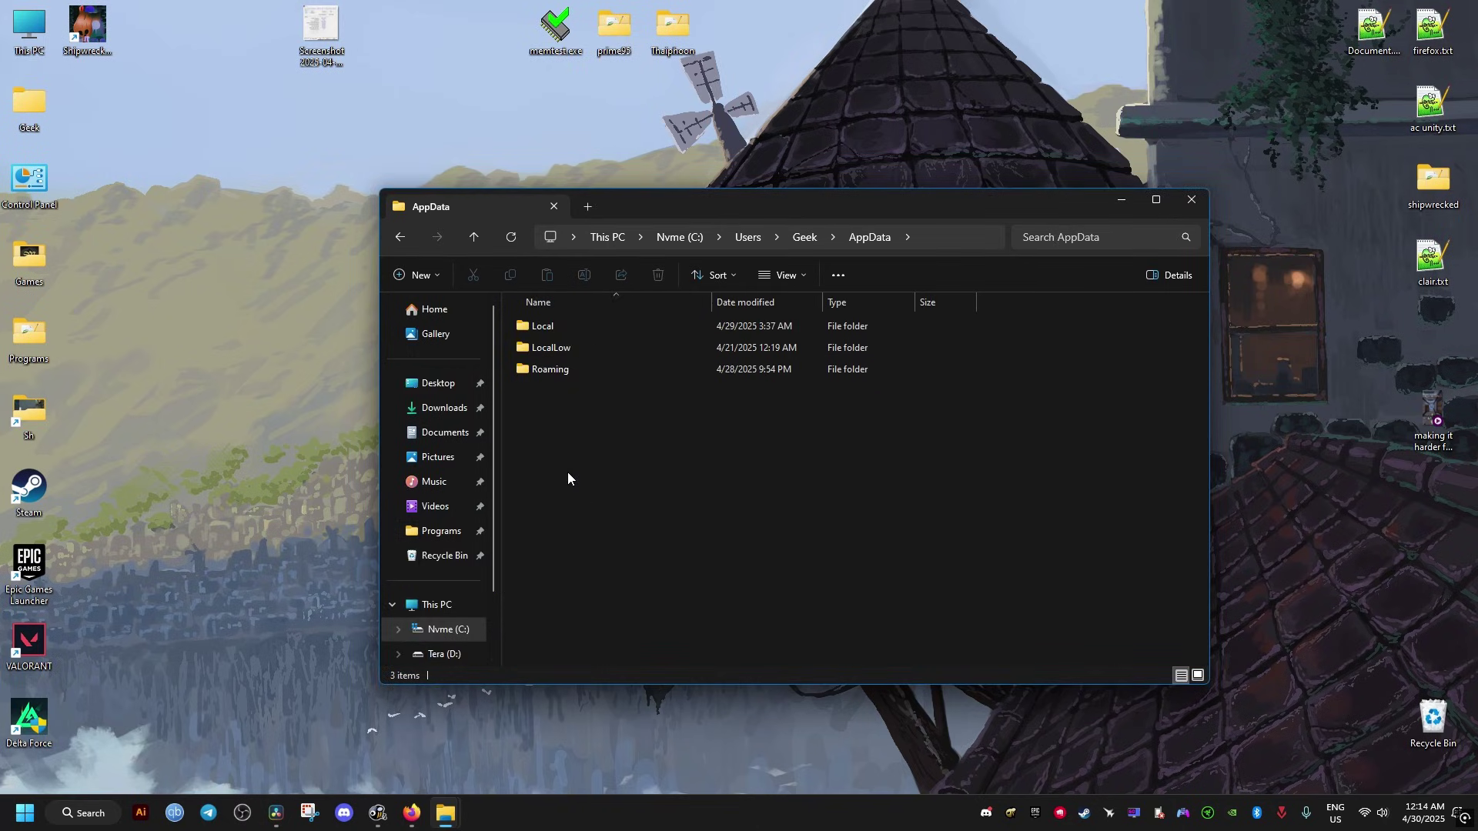
pyautogui.doubleClick(560, 325)
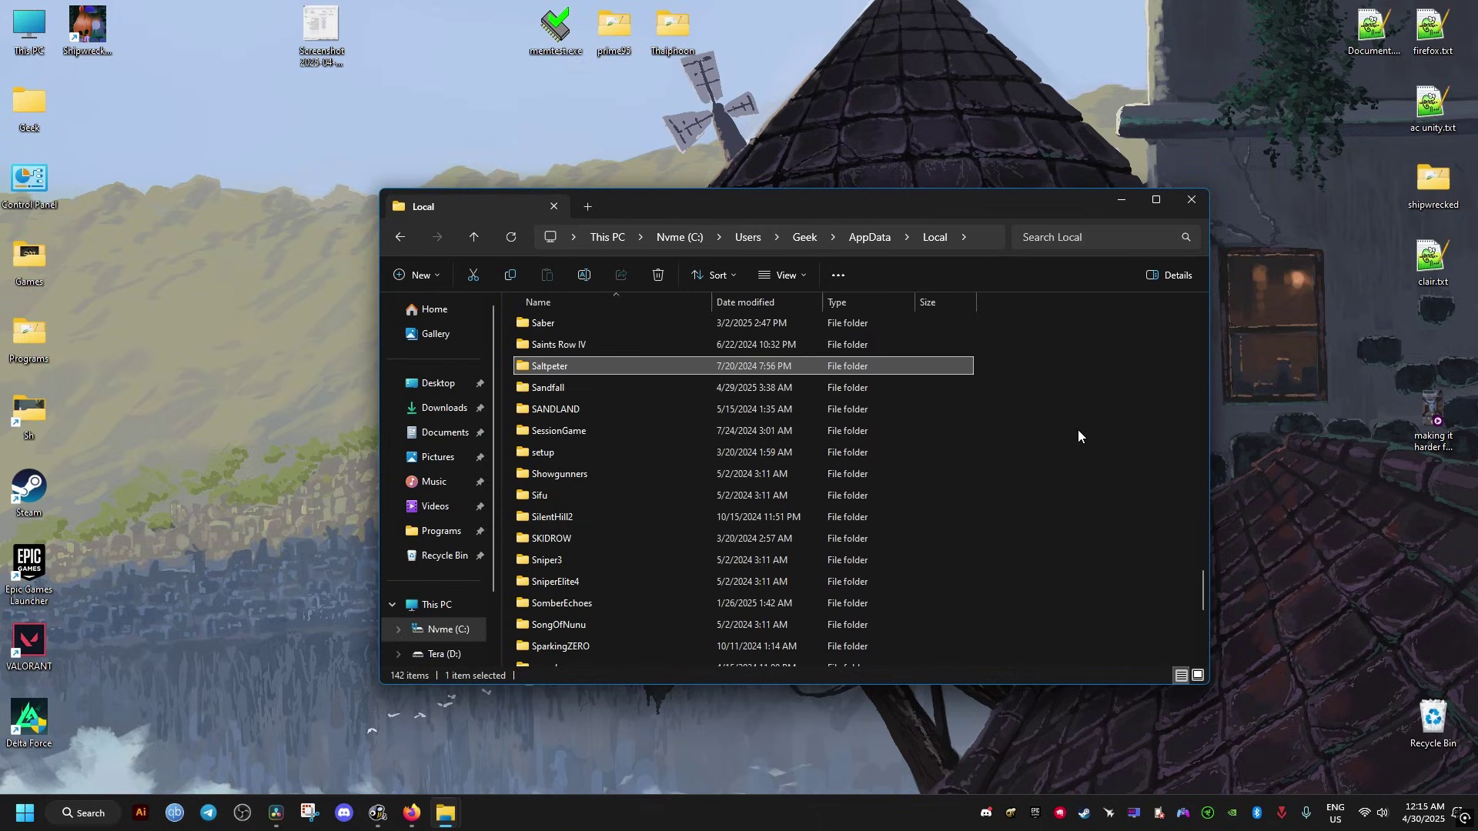
pyautogui.press('s')
pyautogui.doubleClick(562, 388)
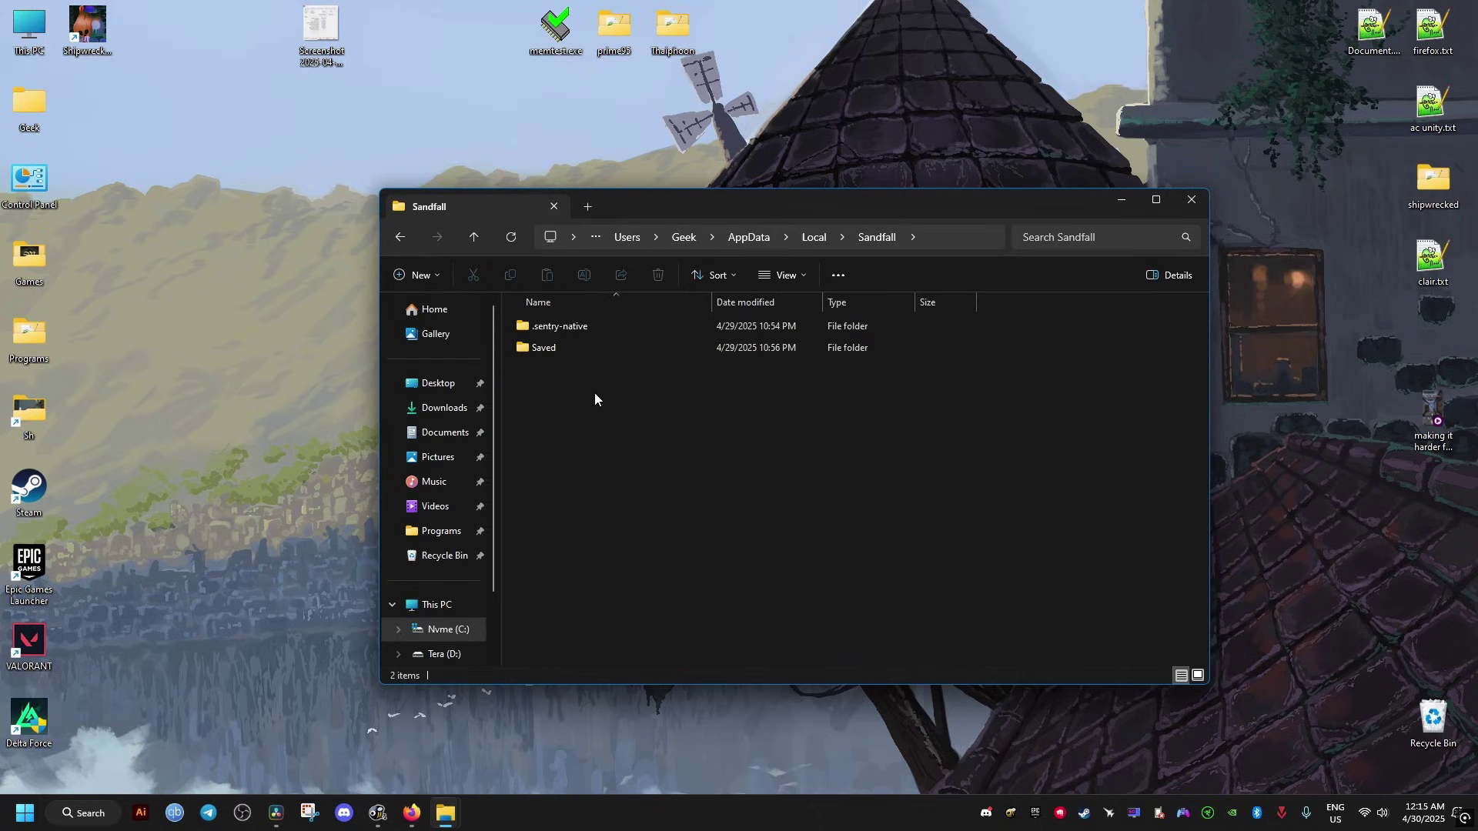
pyautogui.doubleClick(584, 351)
pyautogui.click(556, 326)
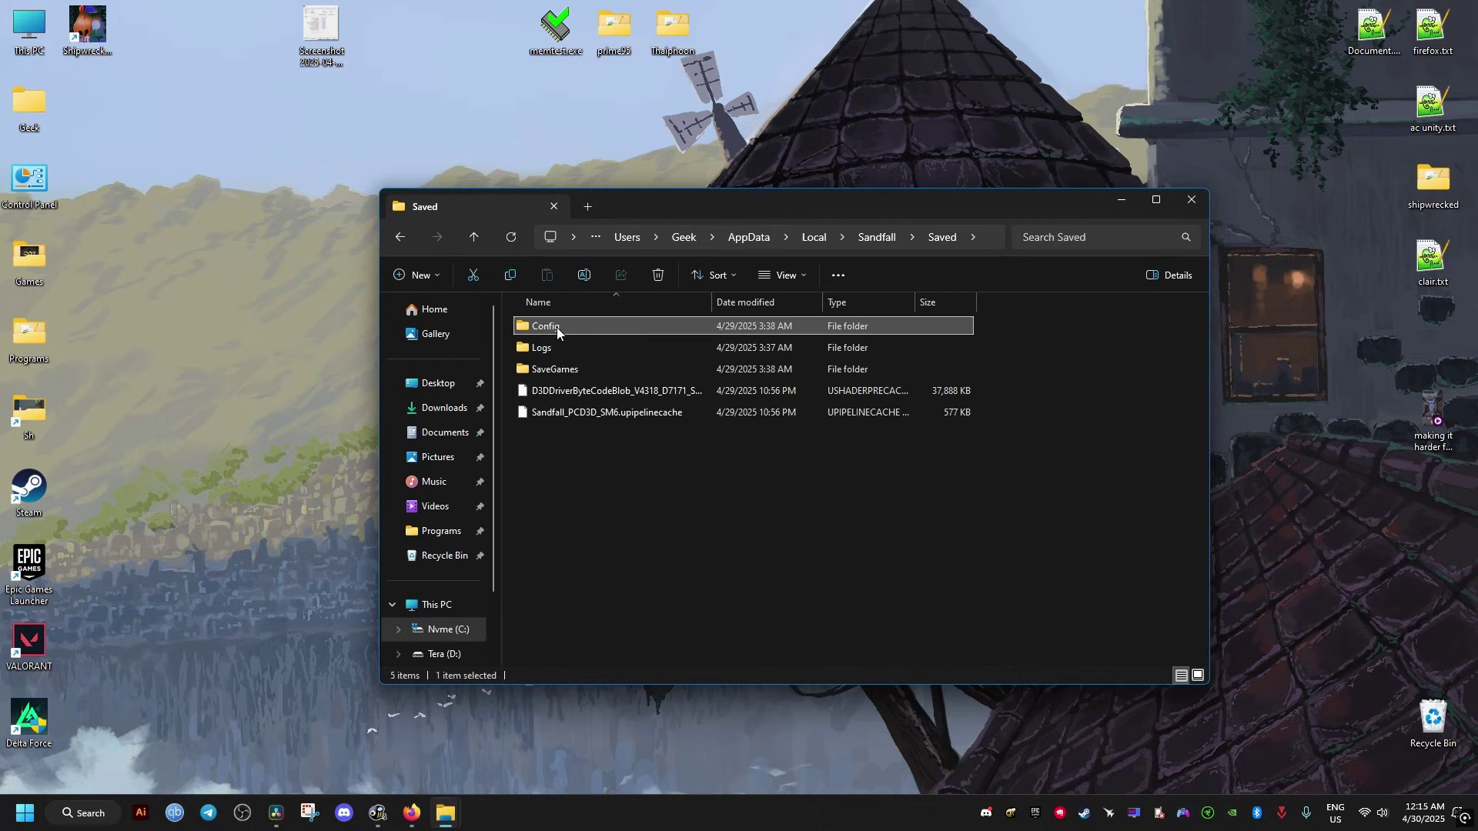
pyautogui.doubleClick(556, 326)
pyautogui.doubleClick(556, 348)
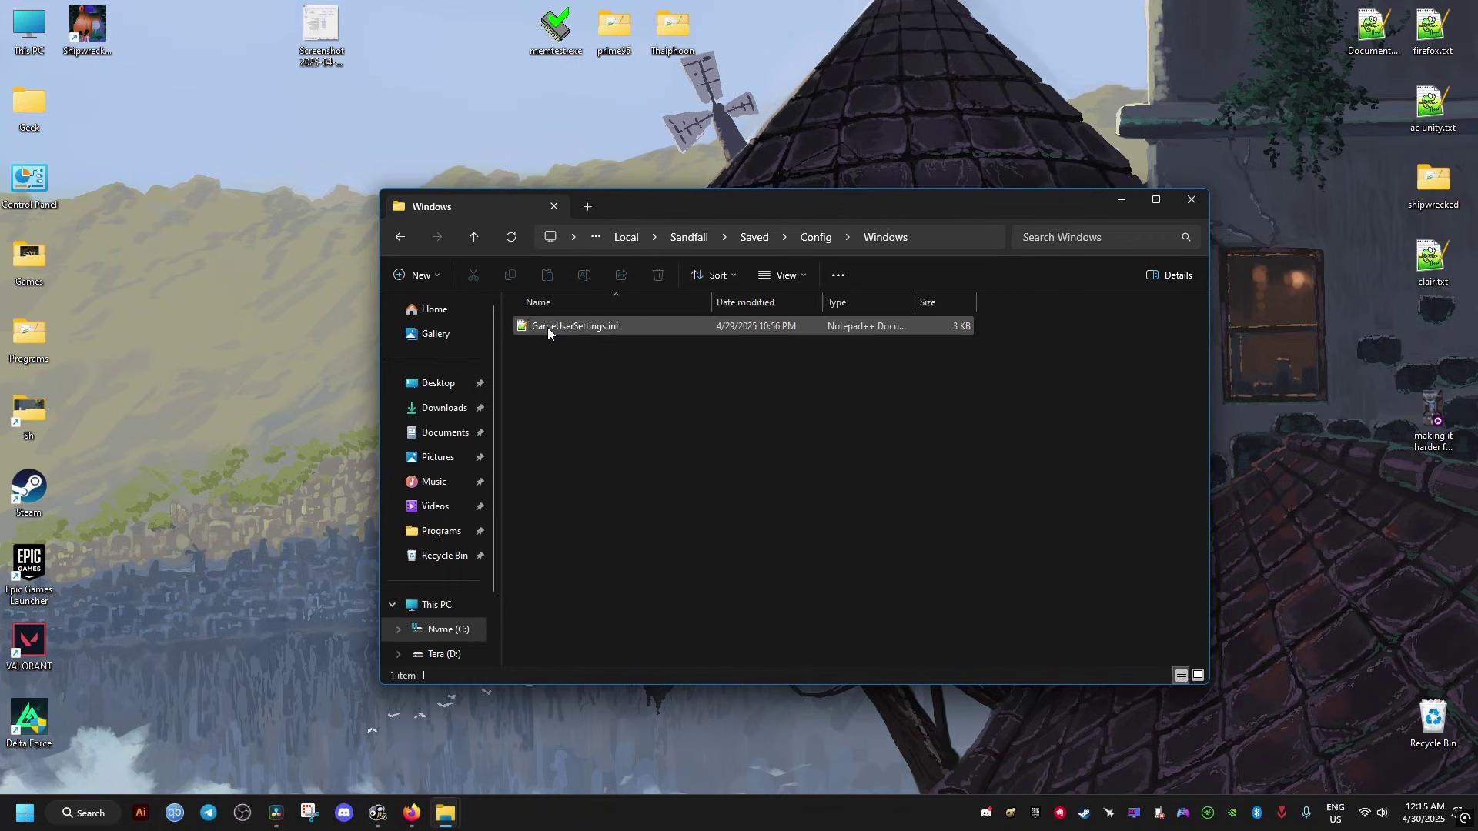
pyautogui.rightClick(543, 327)
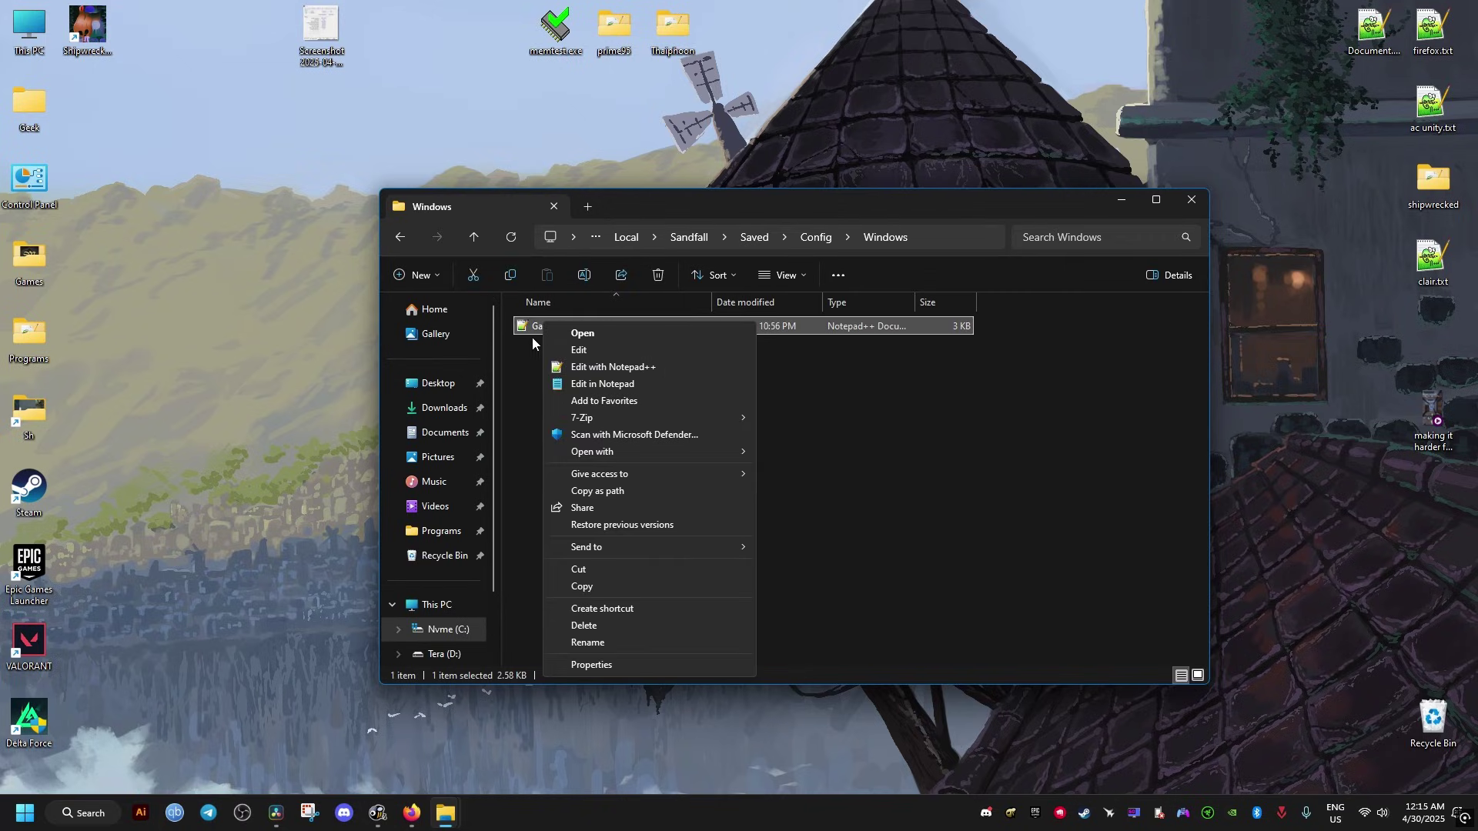
pyautogui.click(598, 385)
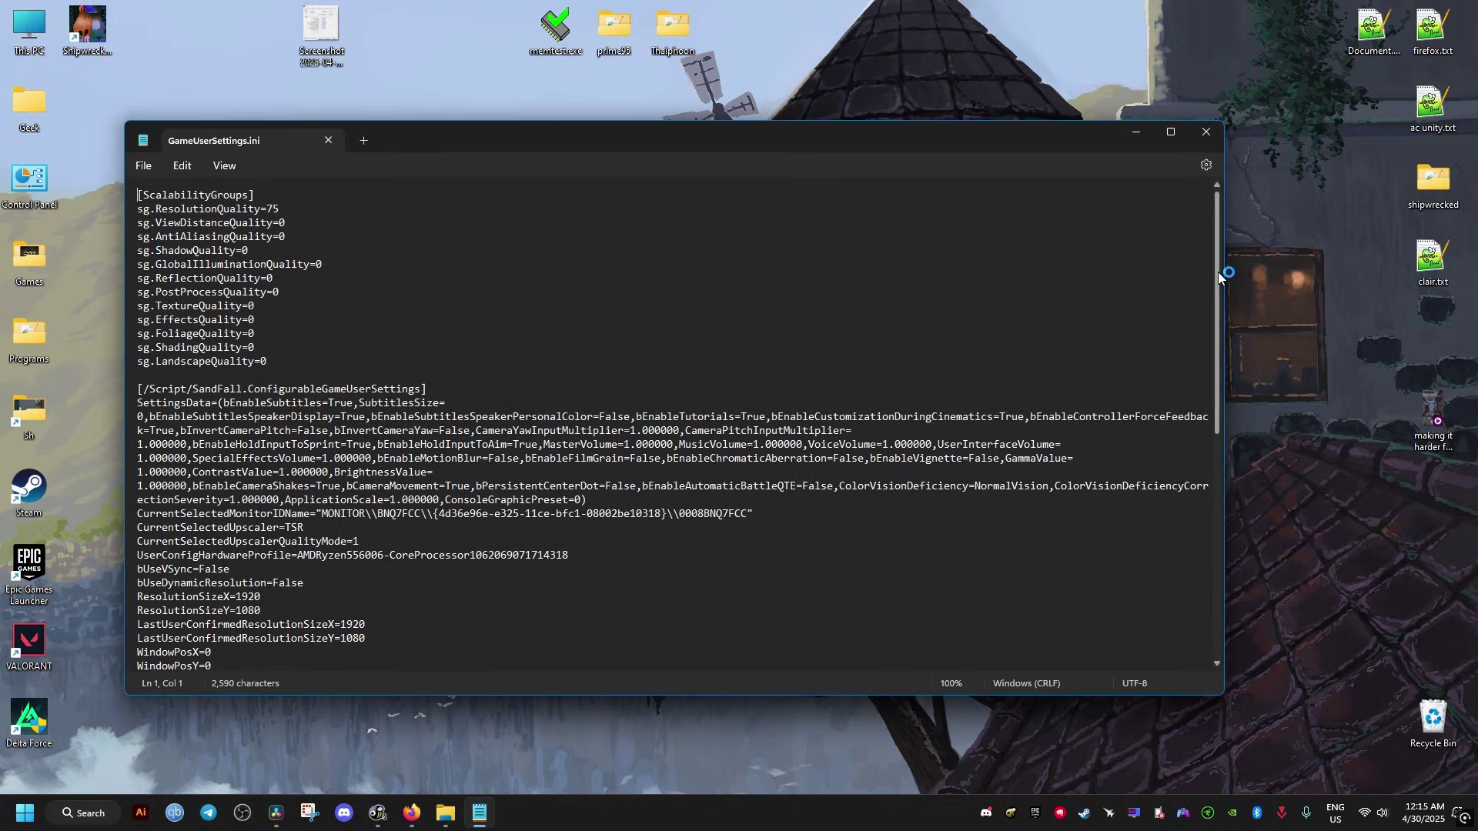
# - Append a [SystemSettings] block setting r.DynamicGlobalIlluminationMethod, r.Reflections, r.ReflectionMethod, r.Lumen.TranslucencyReflections, r.Lumen.Reflections and r.Lumen to 0 at the file's end
pyautogui.moveTo(1217, 274); pyautogui.dragTo(1206, 508)
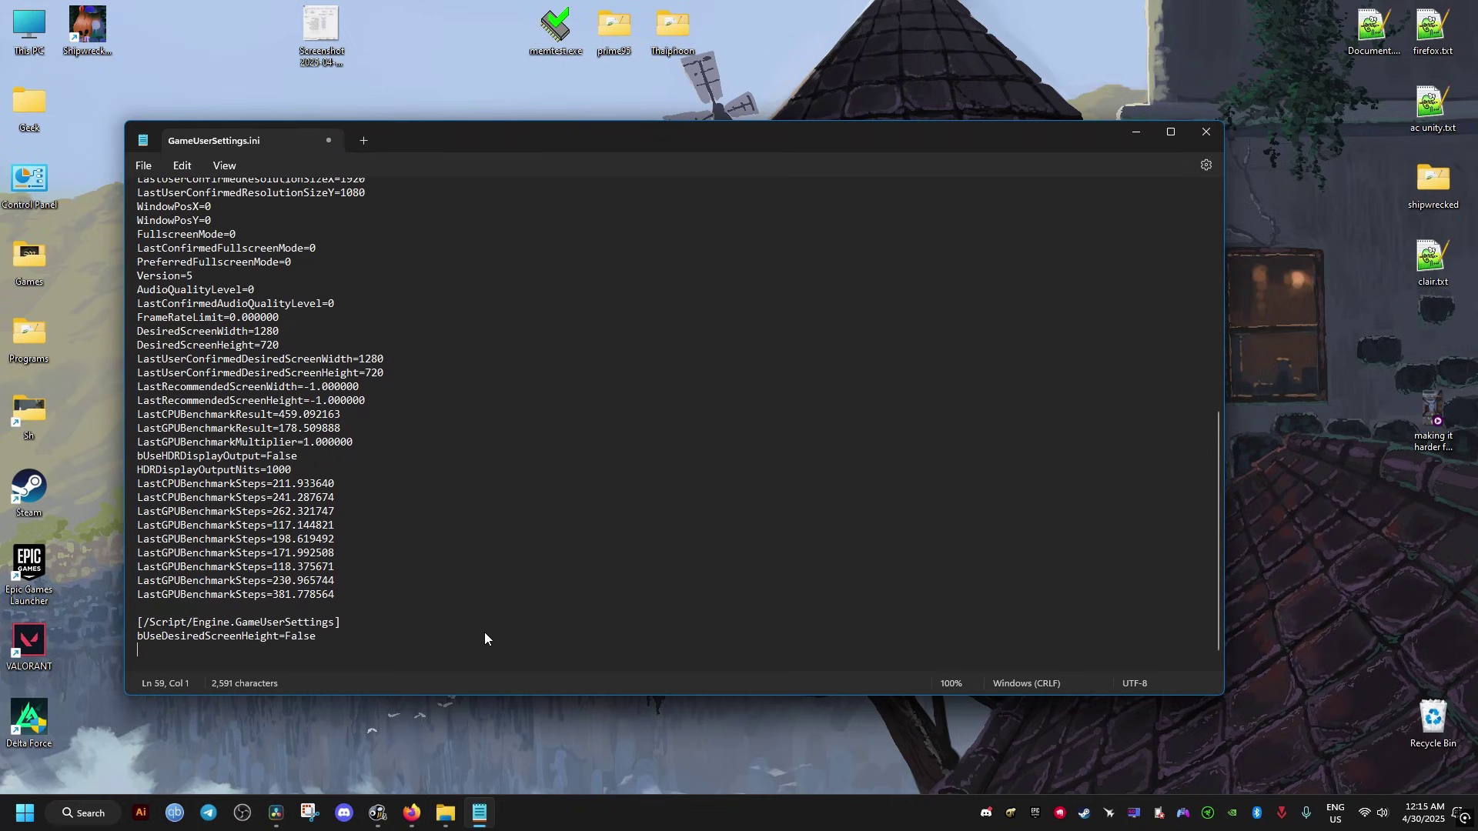
pyautogui.scroll(-1, 483, 631)
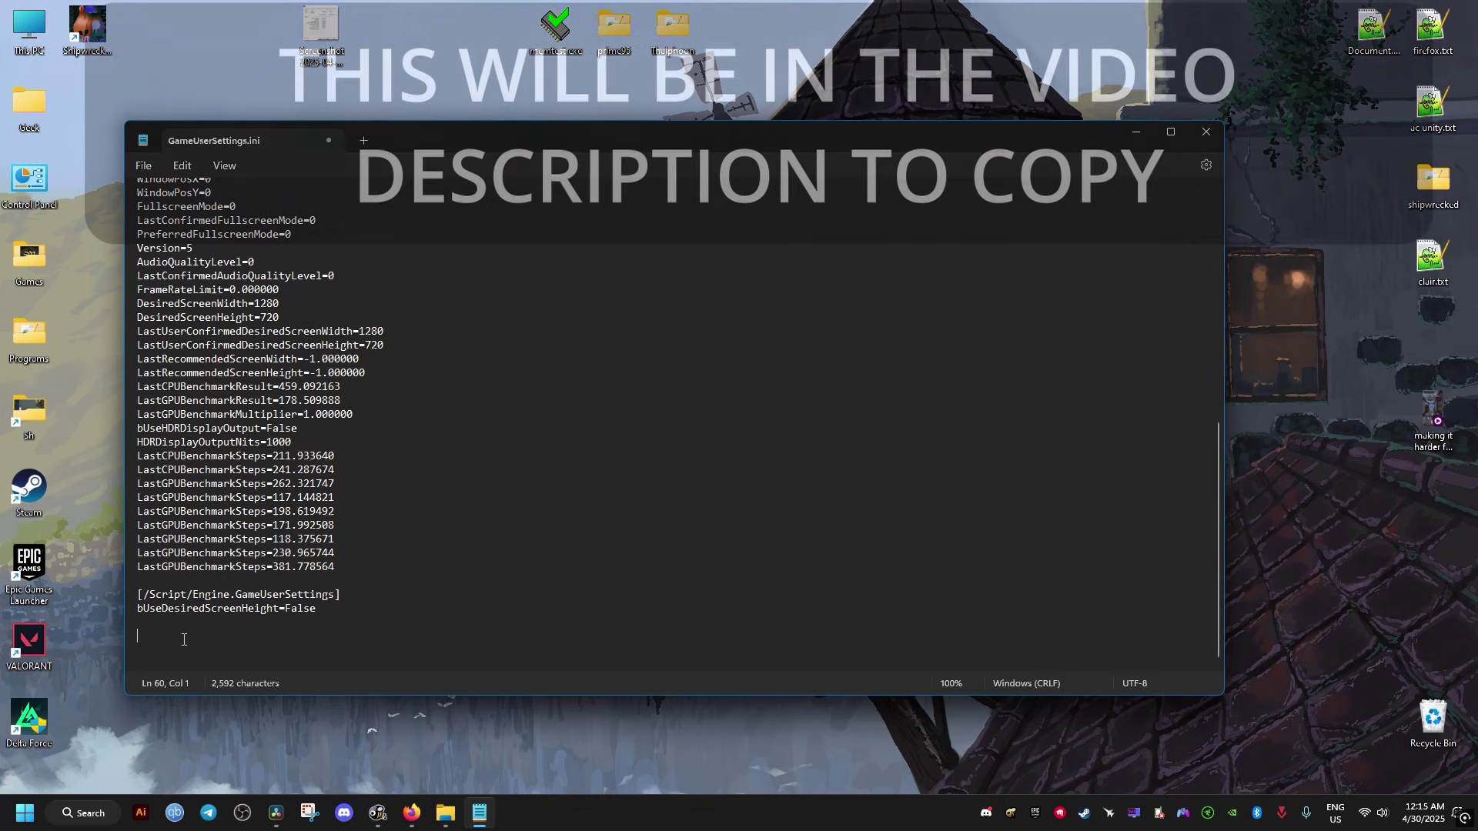
pyautogui.rightClick(186, 635)
pyautogui.click(228, 430)
pyautogui.scroll(-1, 455, 590)
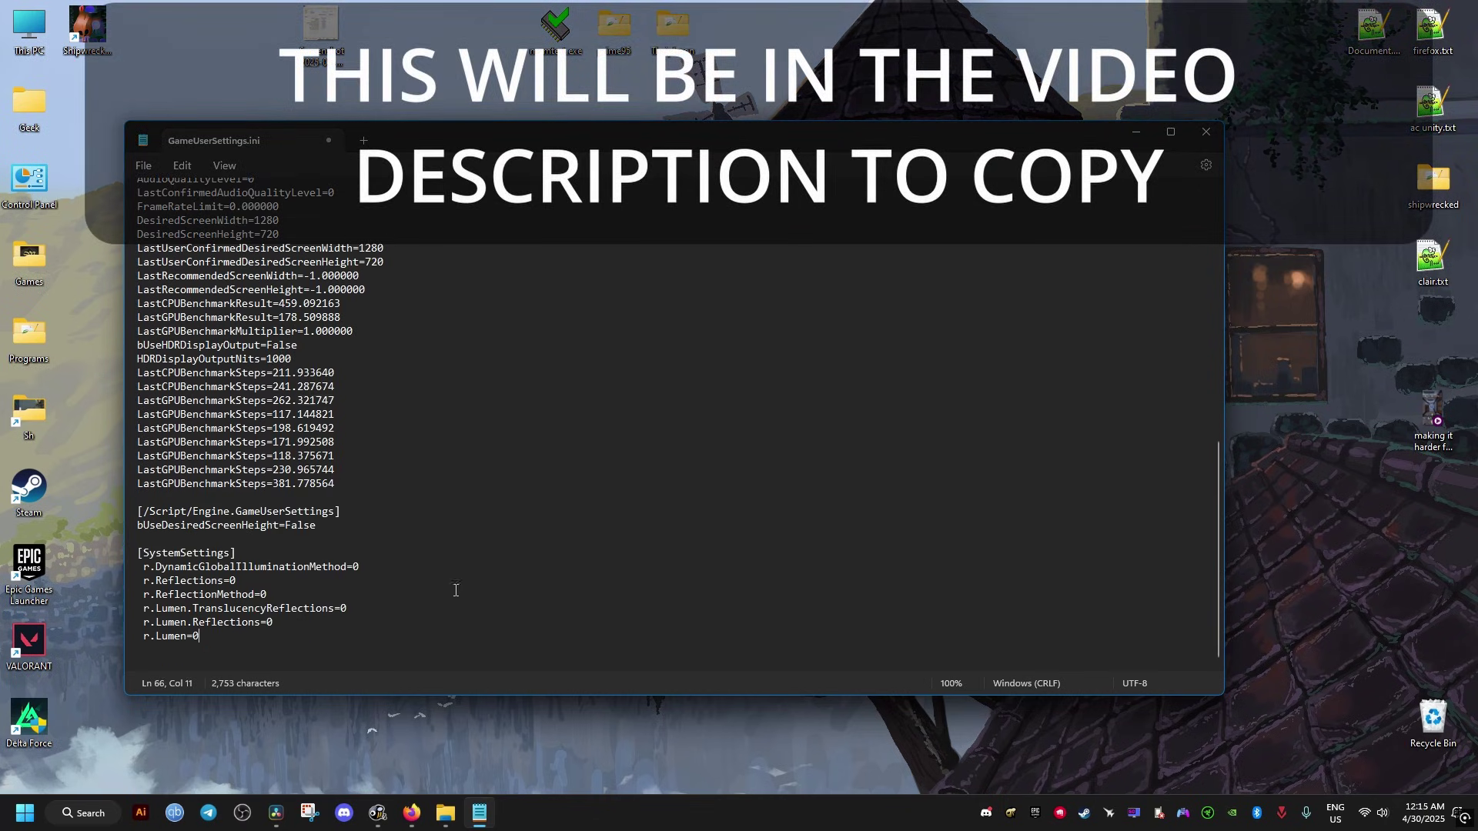
# - Save GameUserSettings.ini and close both the text editor and the folder window
pyautogui.click(143, 166)
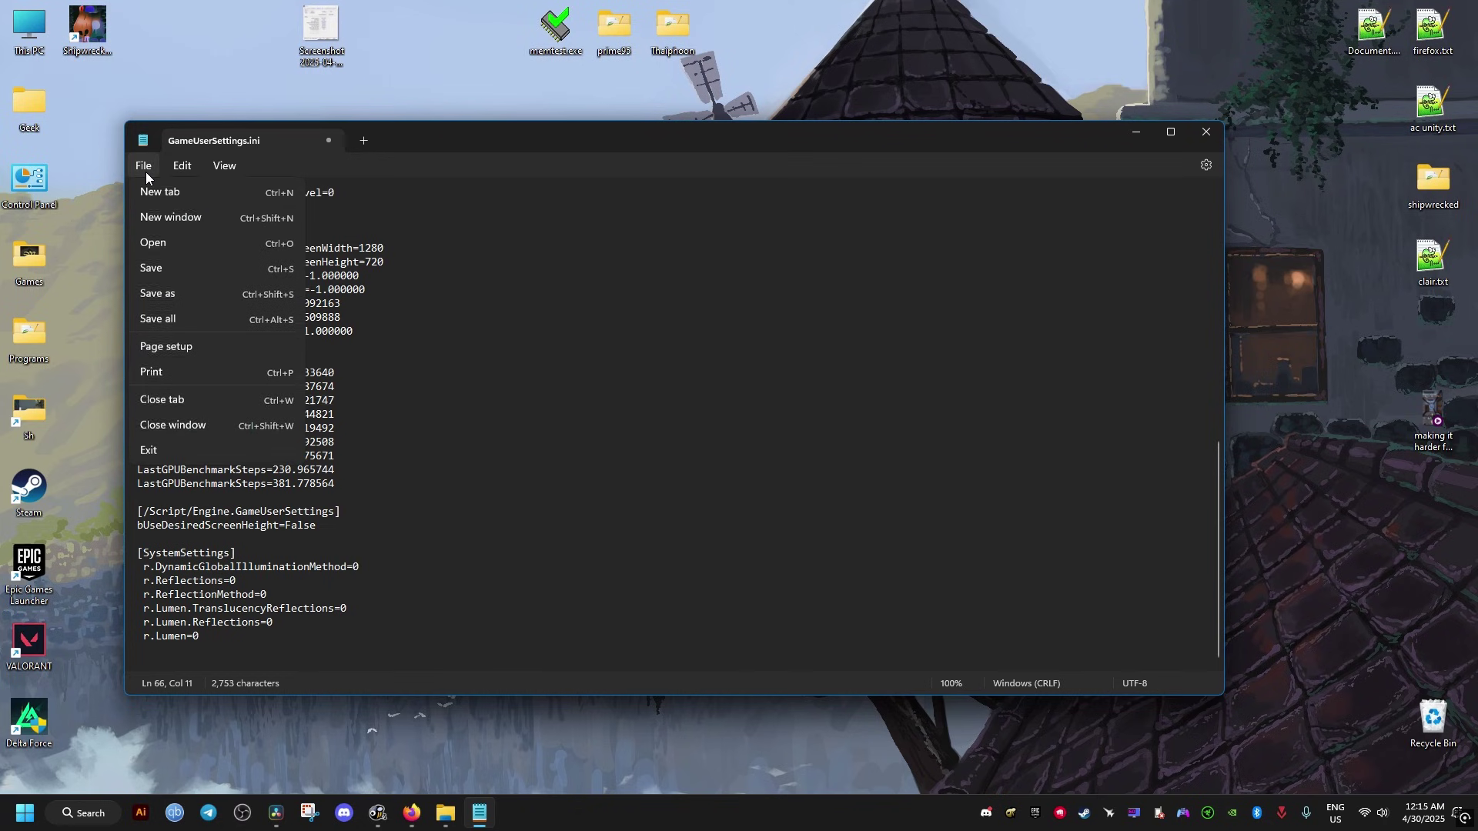
pyautogui.click(182, 277)
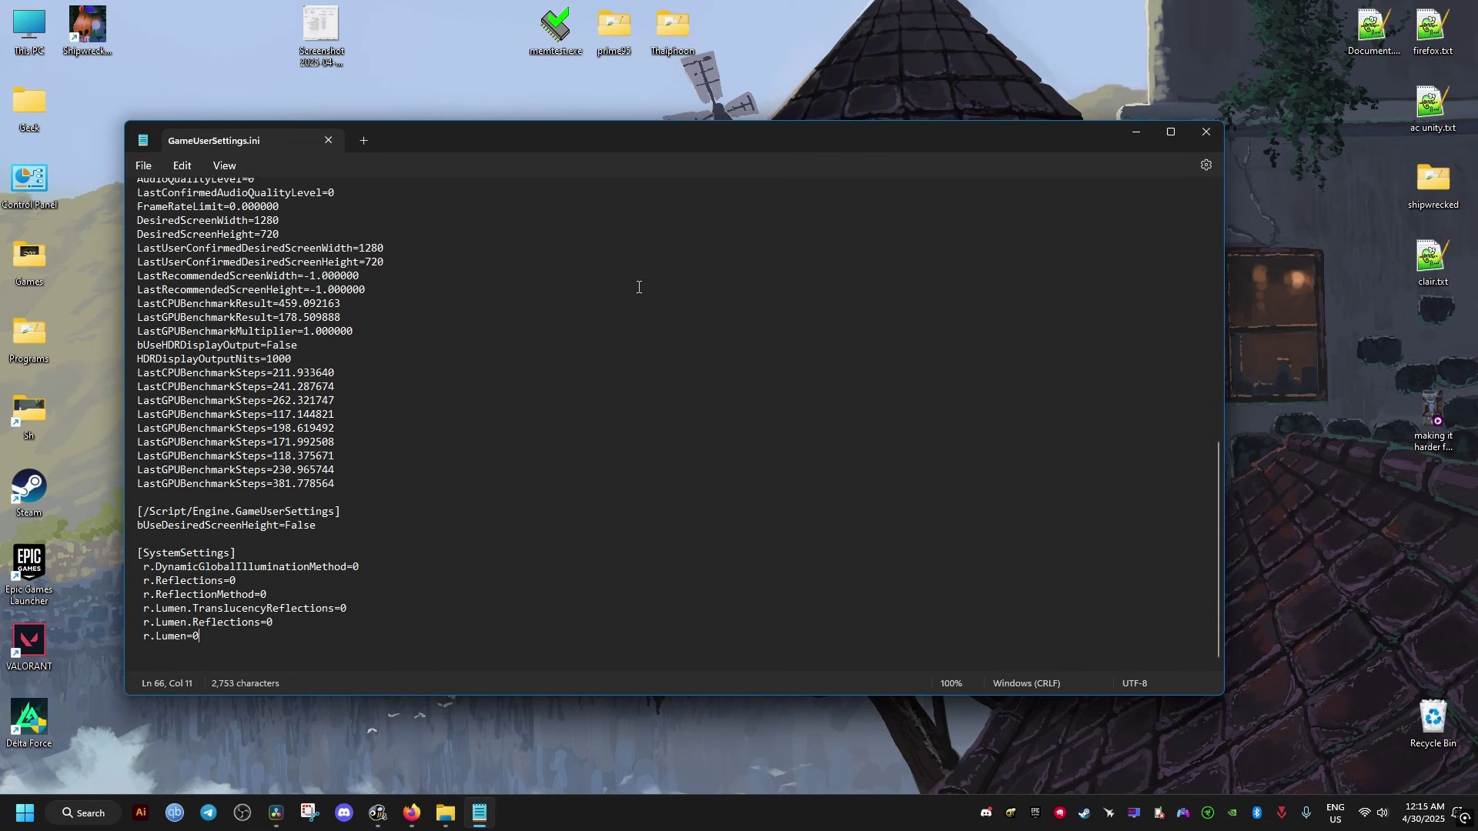
pyautogui.click(1206, 132)
pyautogui.click(1192, 201)
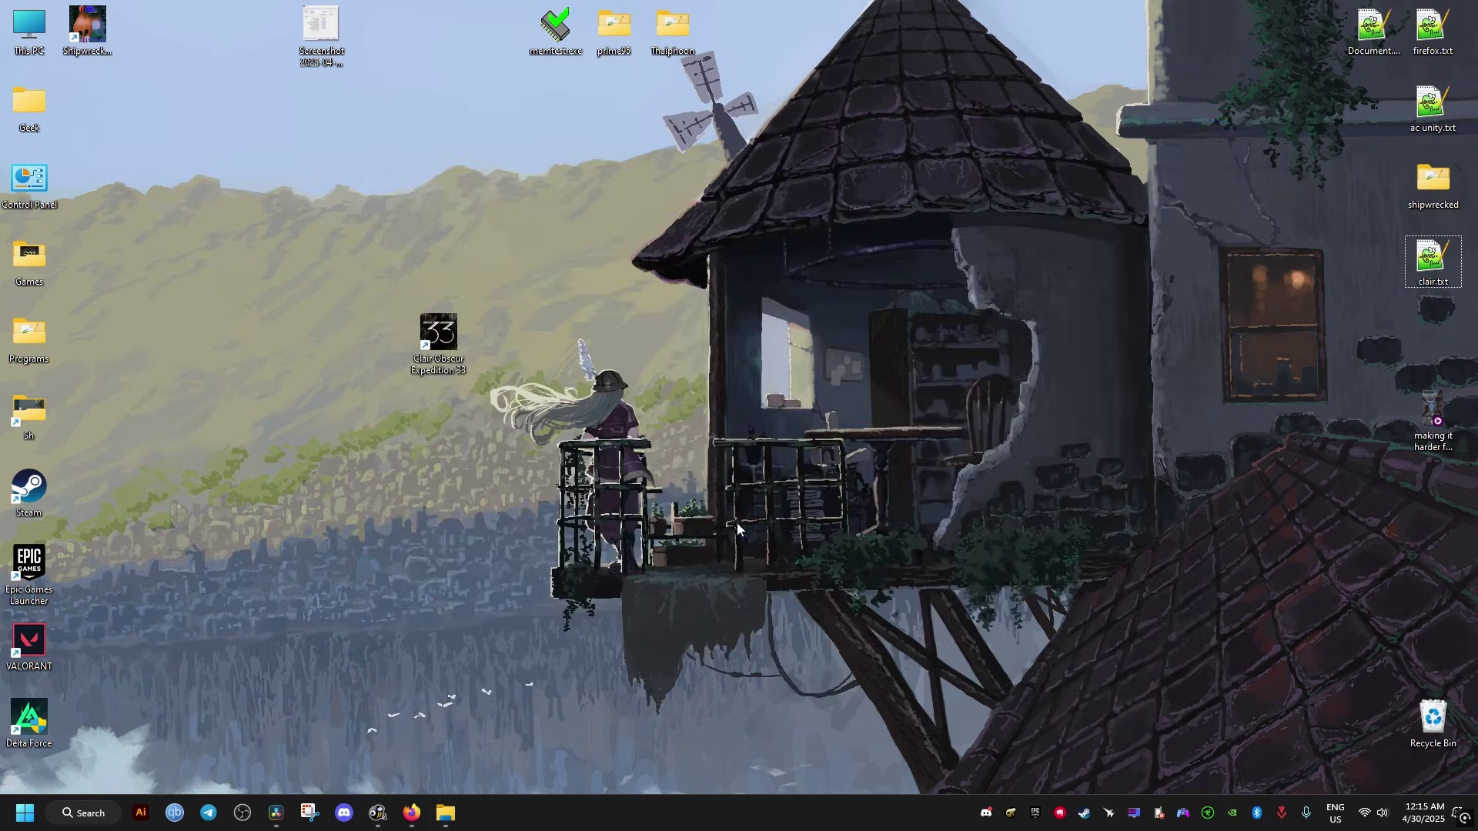
# - Examine the Real-time protection setting under Virus & threat protection in Windows Security, and close the window
pyautogui.press('super')
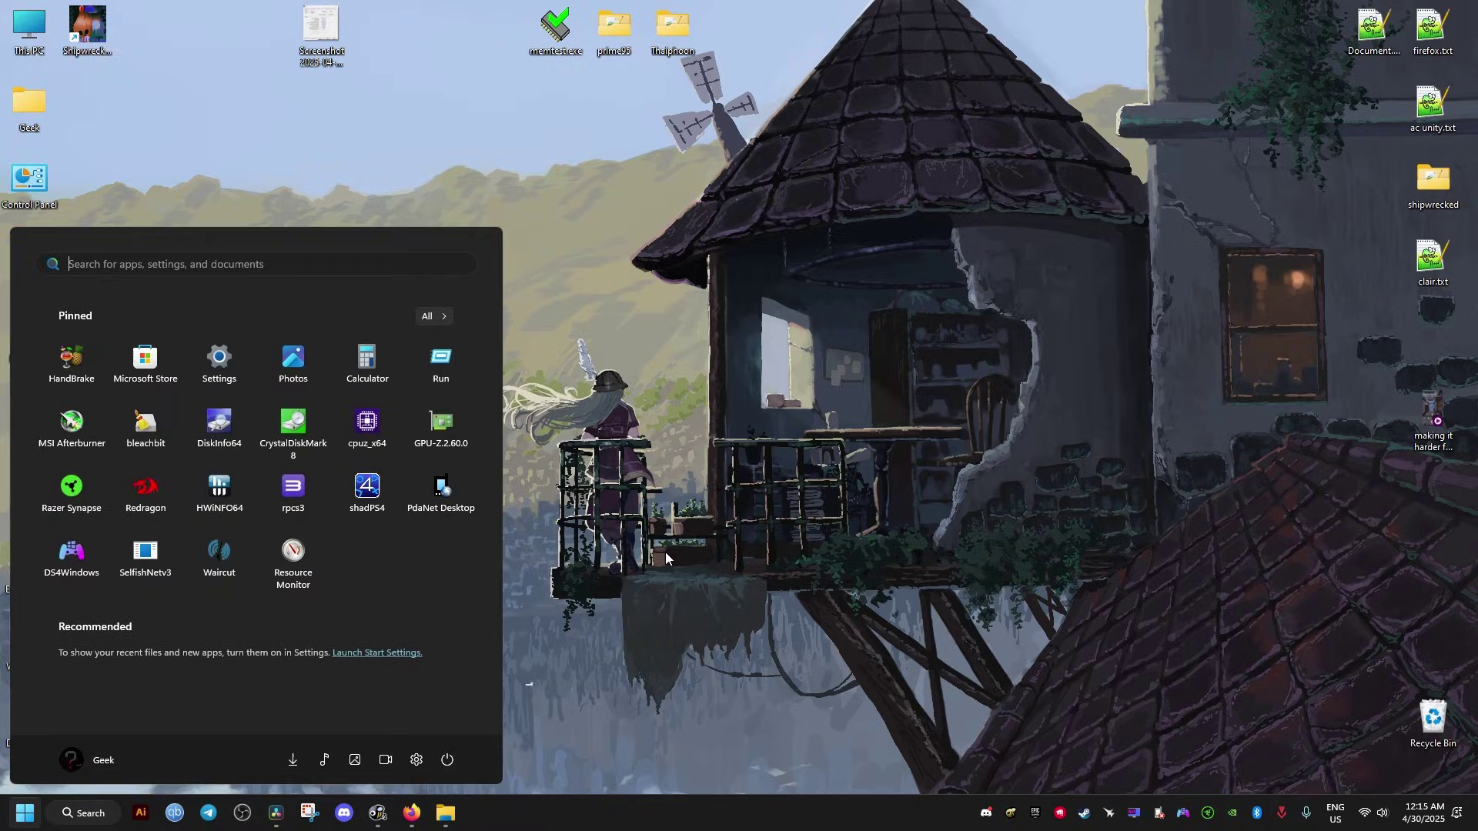
pyautogui.write('wind')
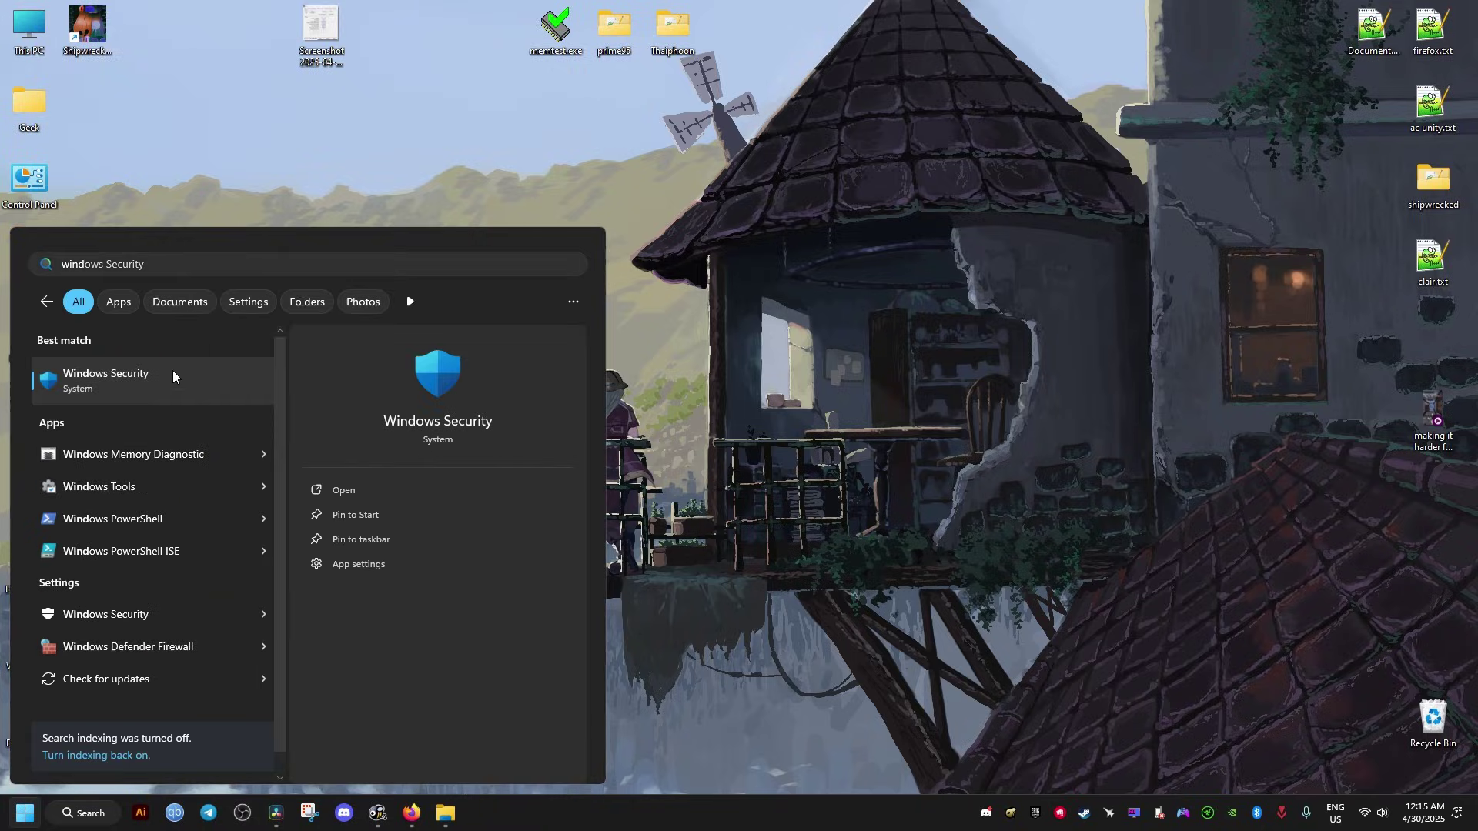
pyautogui.click(173, 376)
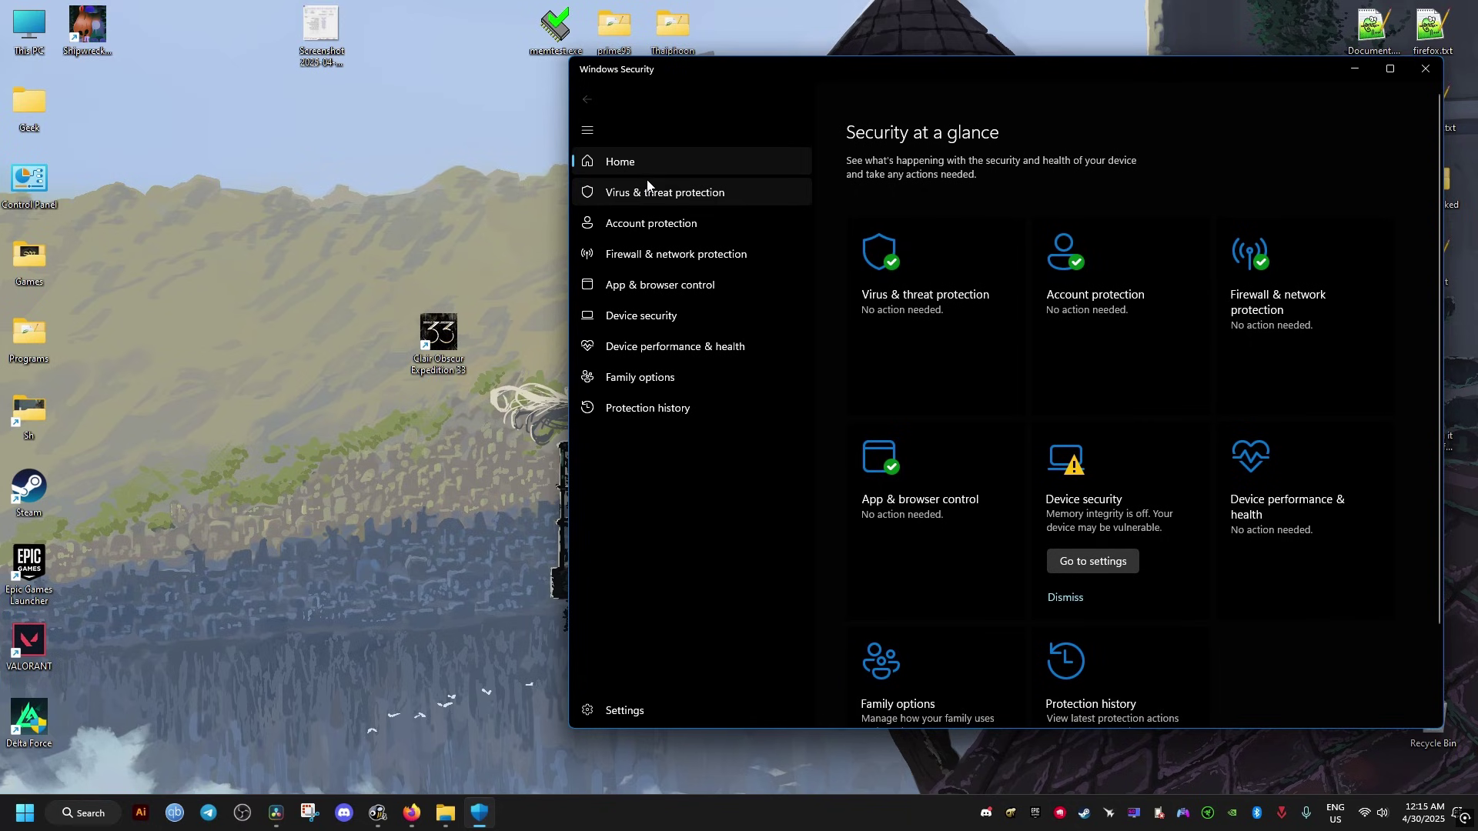
pyautogui.click(666, 193)
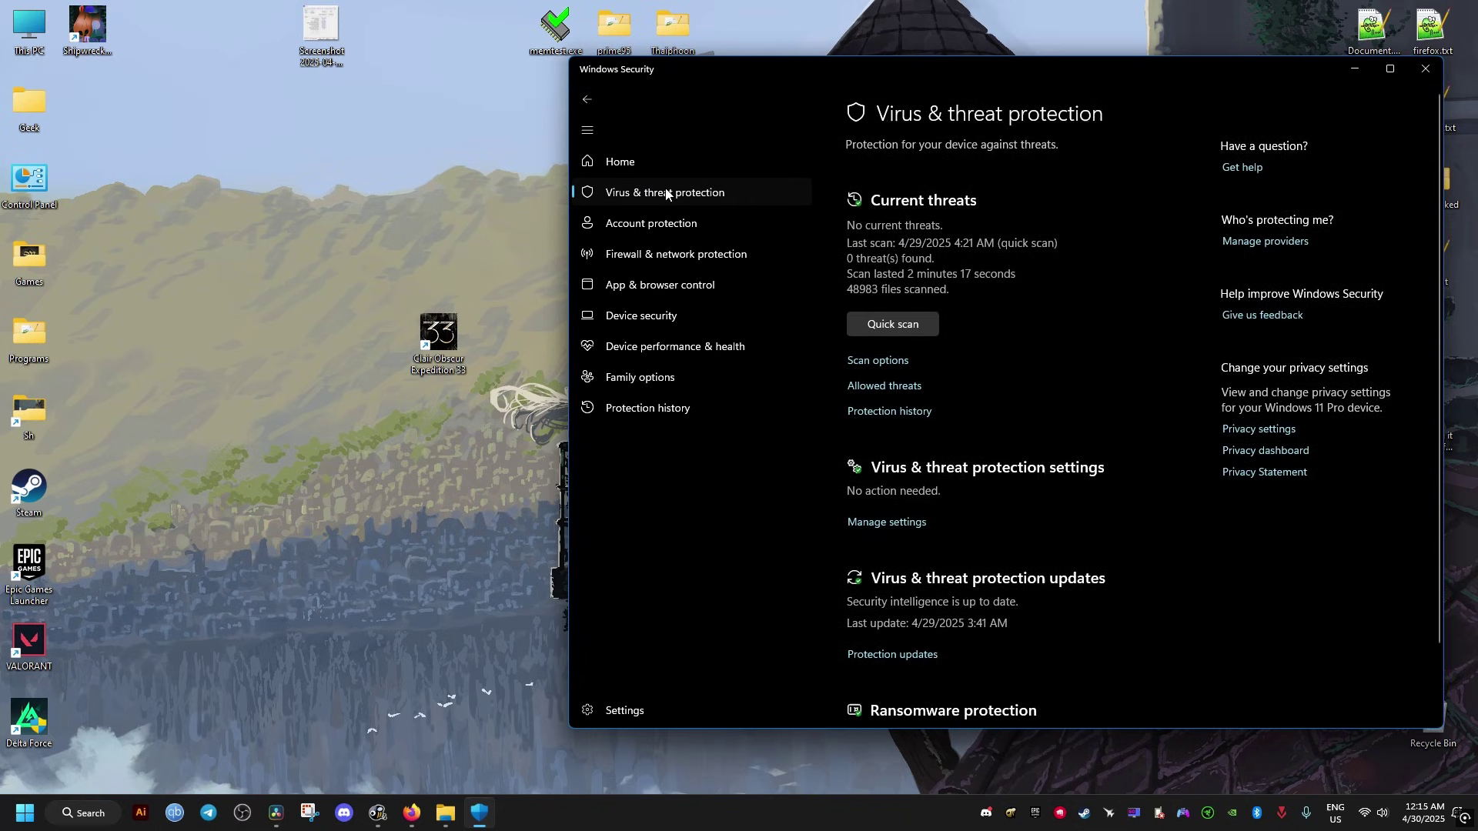
pyautogui.click(885, 523)
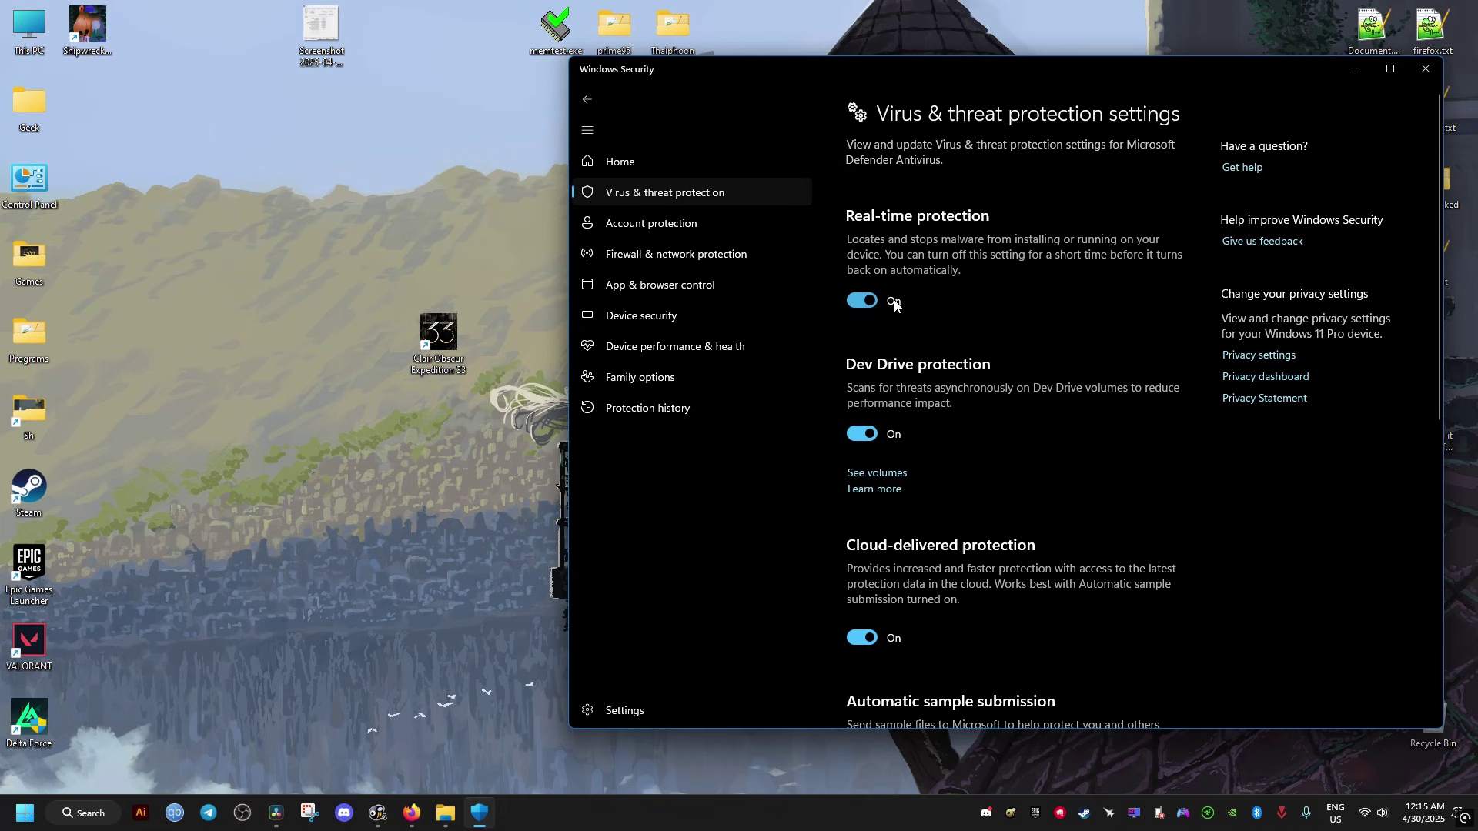
pyautogui.click(1423, 69)
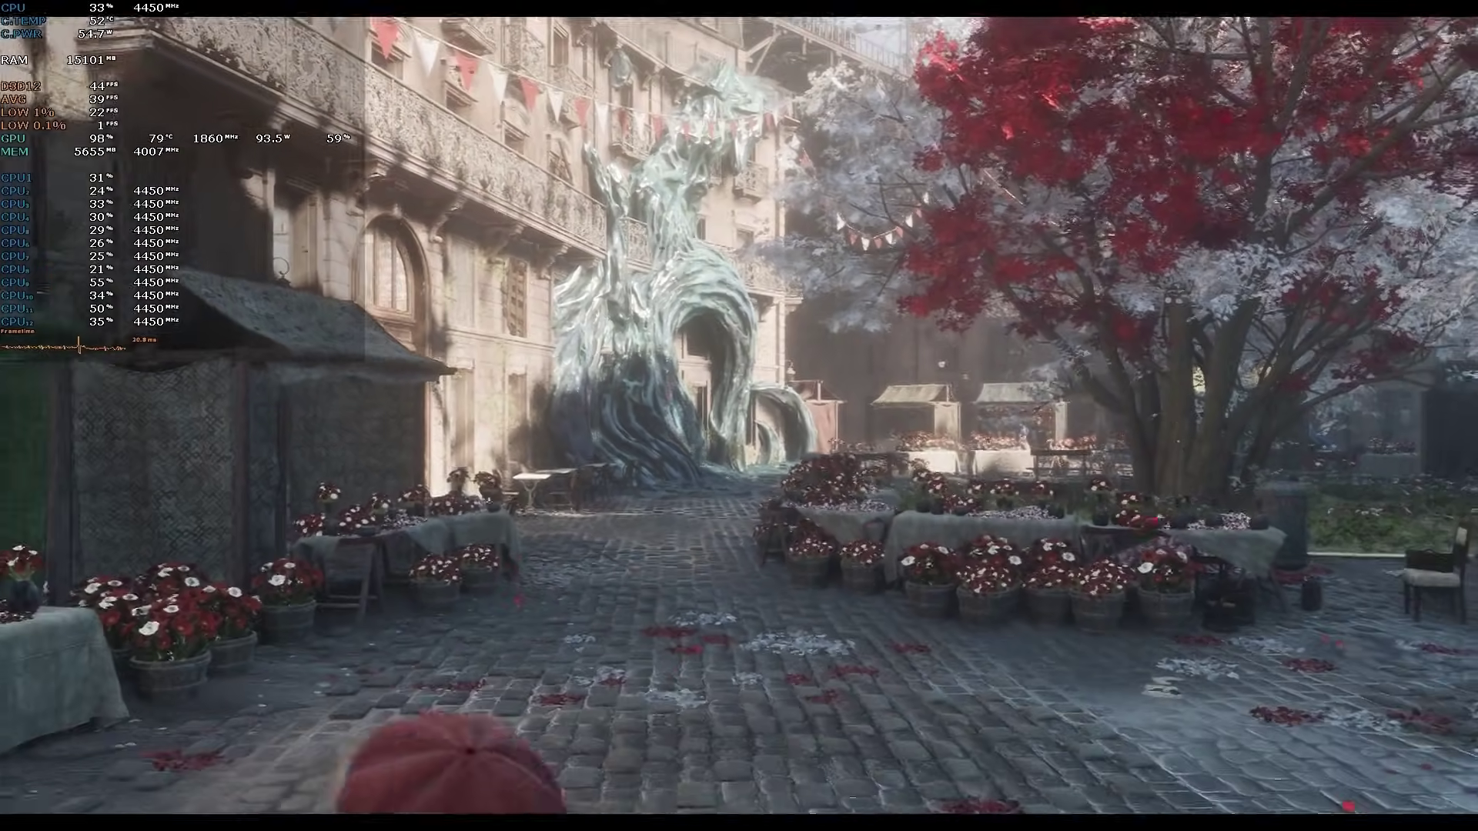
pyautogui.press('w')
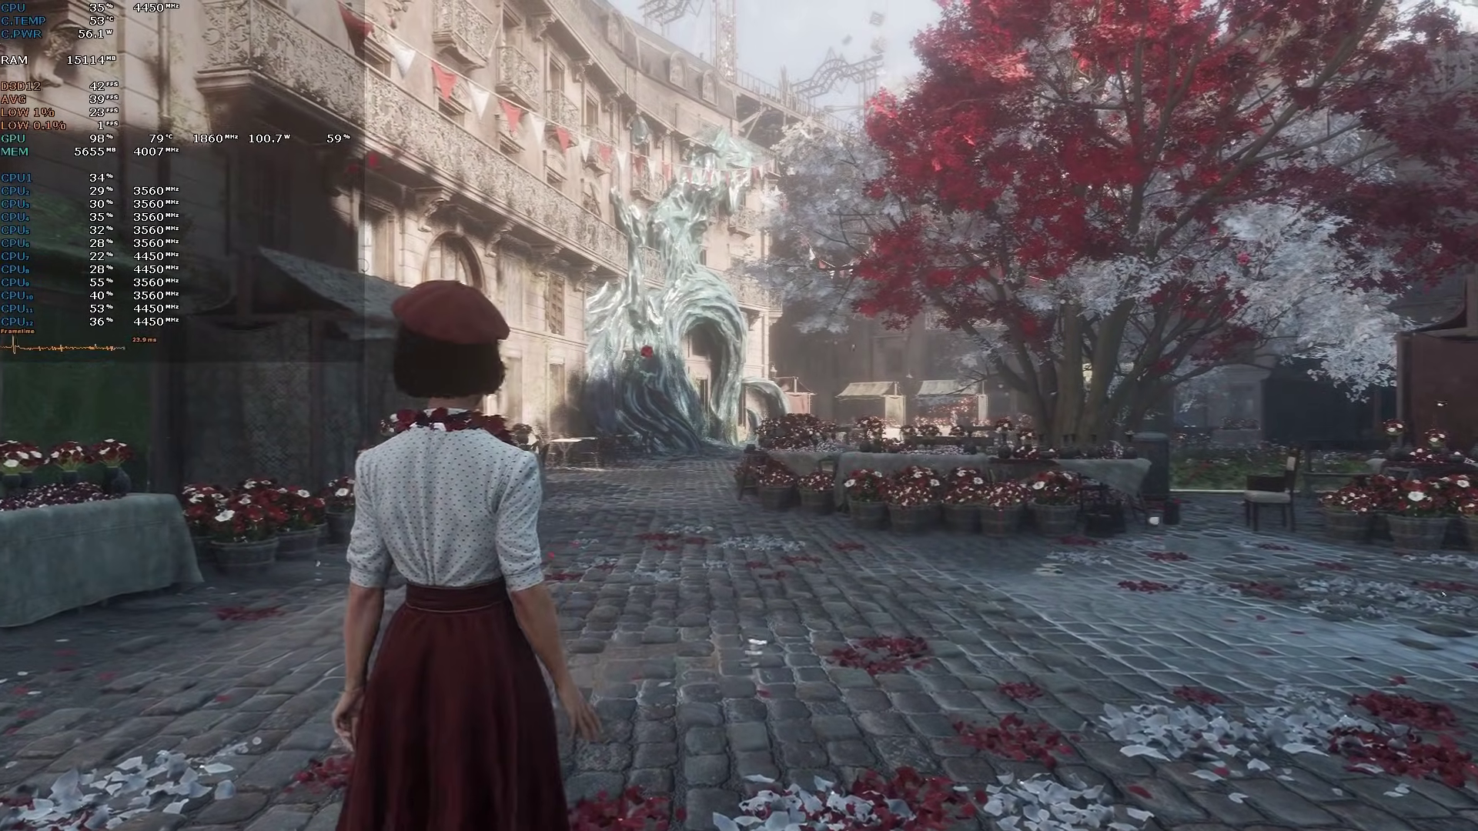
pyautogui.press('w')
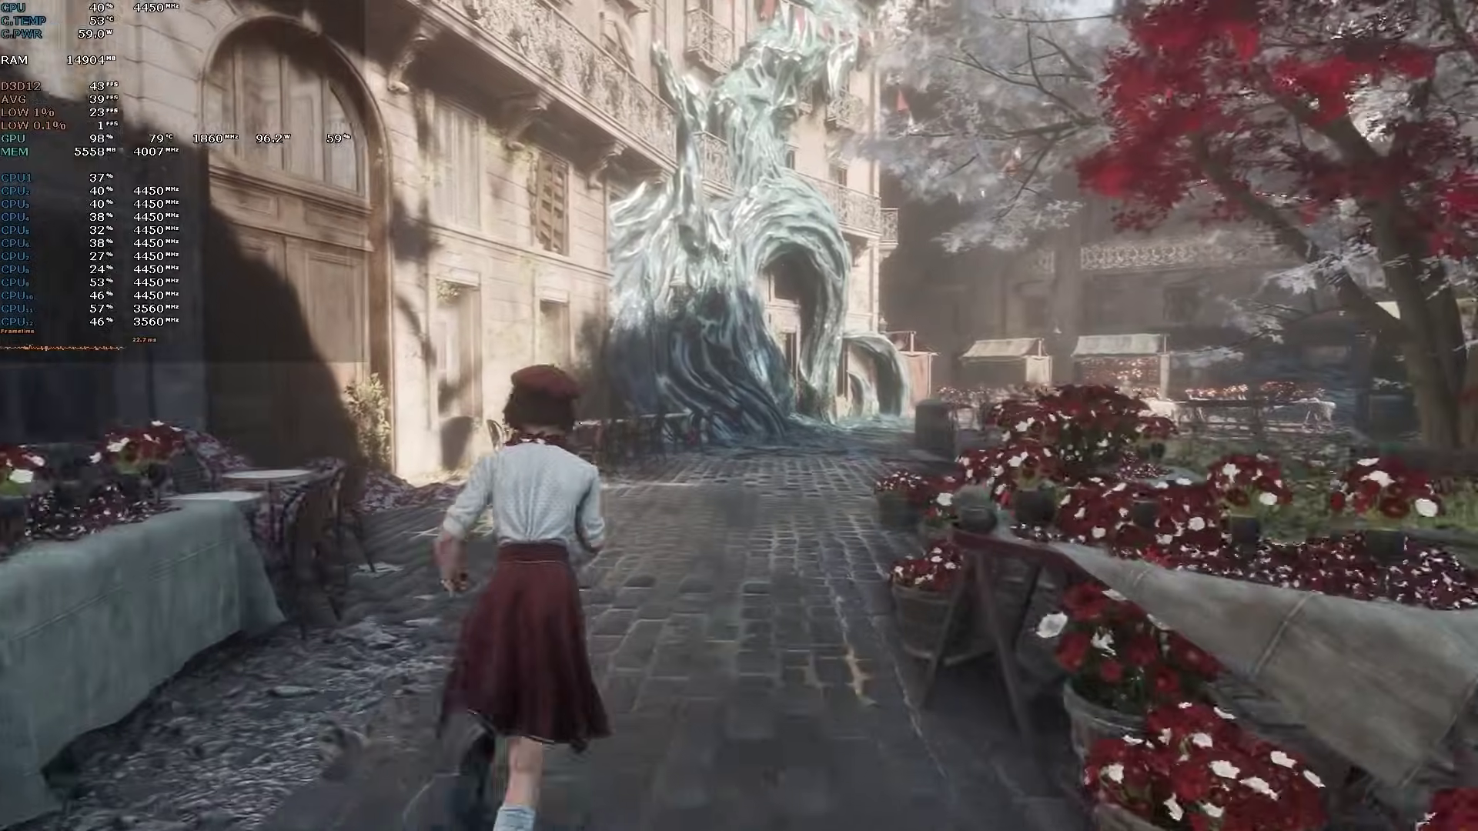
pyautogui.press('w')
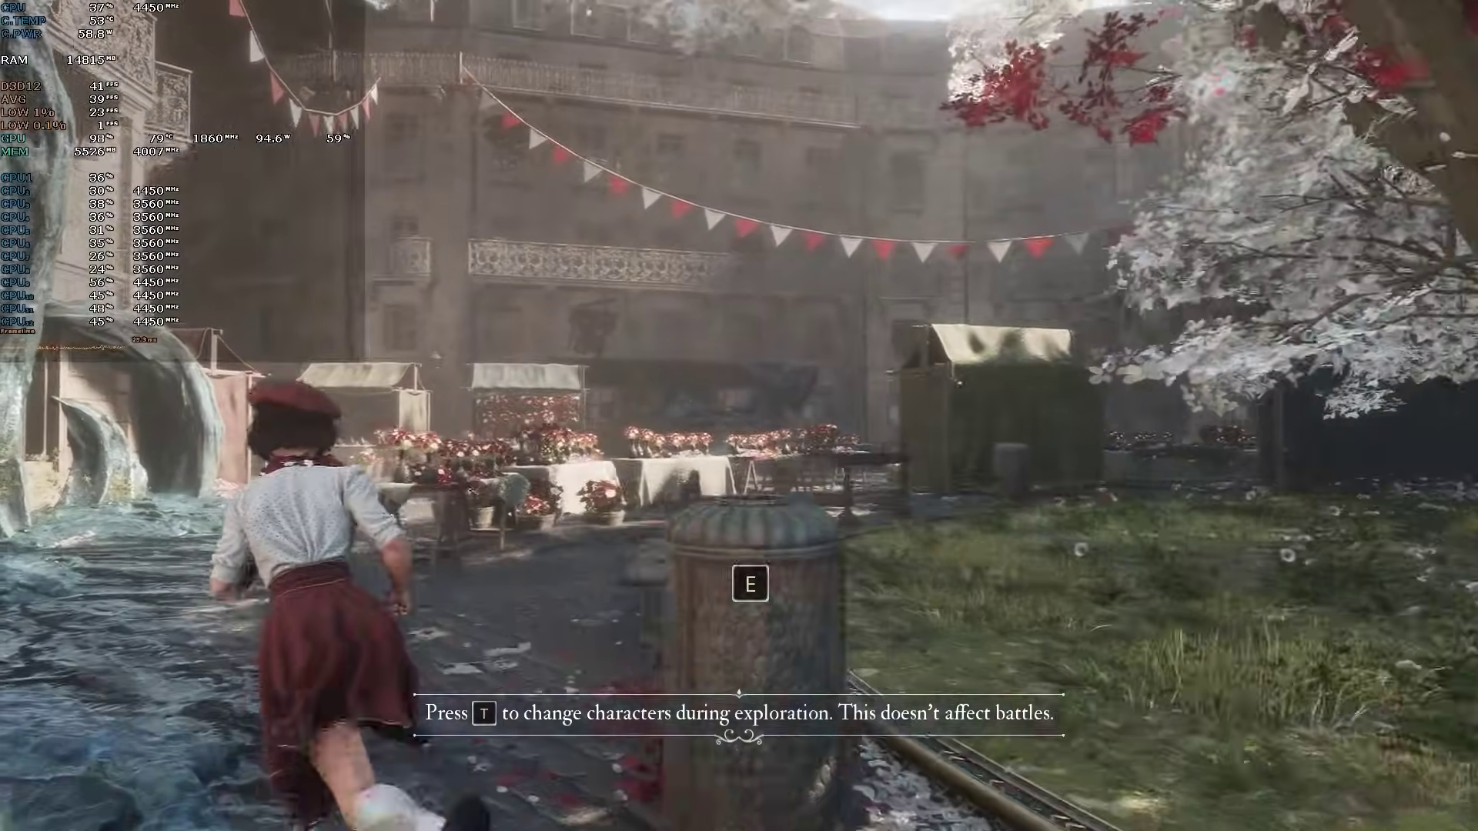
pyautogui.press('w')
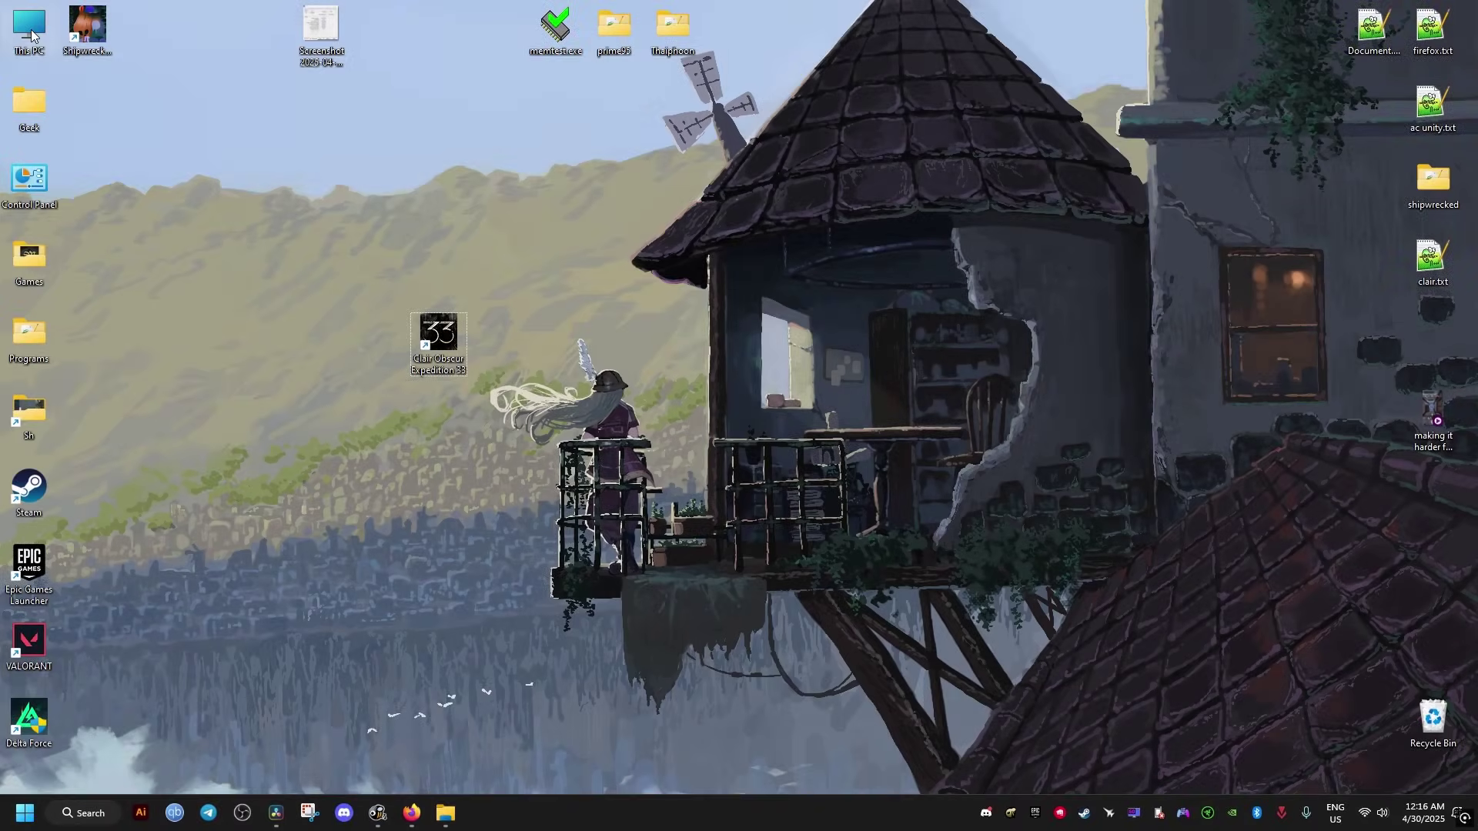
# - Try a custom paging file of 9000 MB initial and maximum size for drive C, and cancel the virtual memory and performance dialogs
pyautogui.doubleClick(30, 35)
pyautogui.rightClick(711, 531)
pyautogui.click(806, 640)
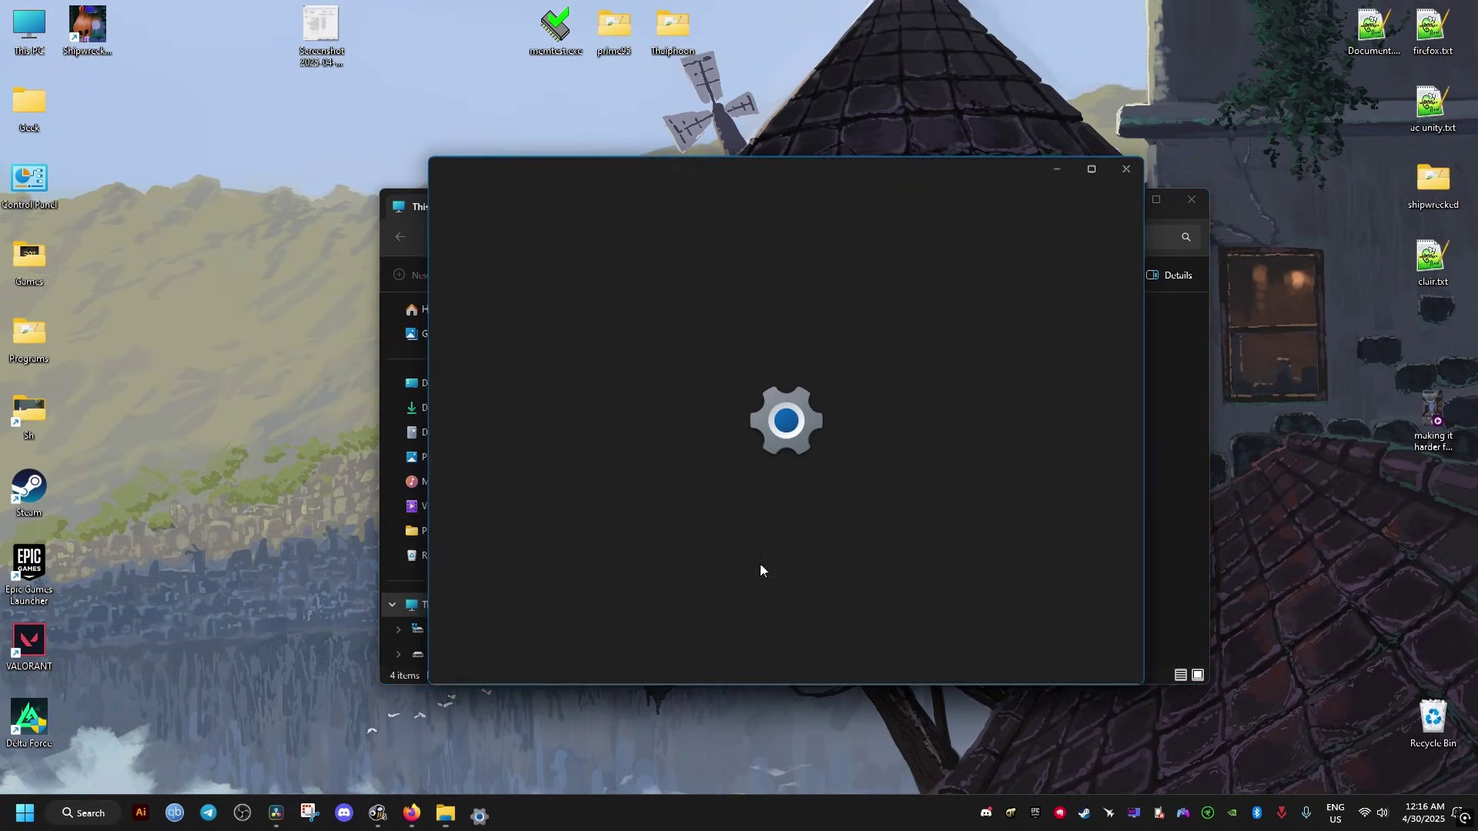
pyautogui.click(1060, 517)
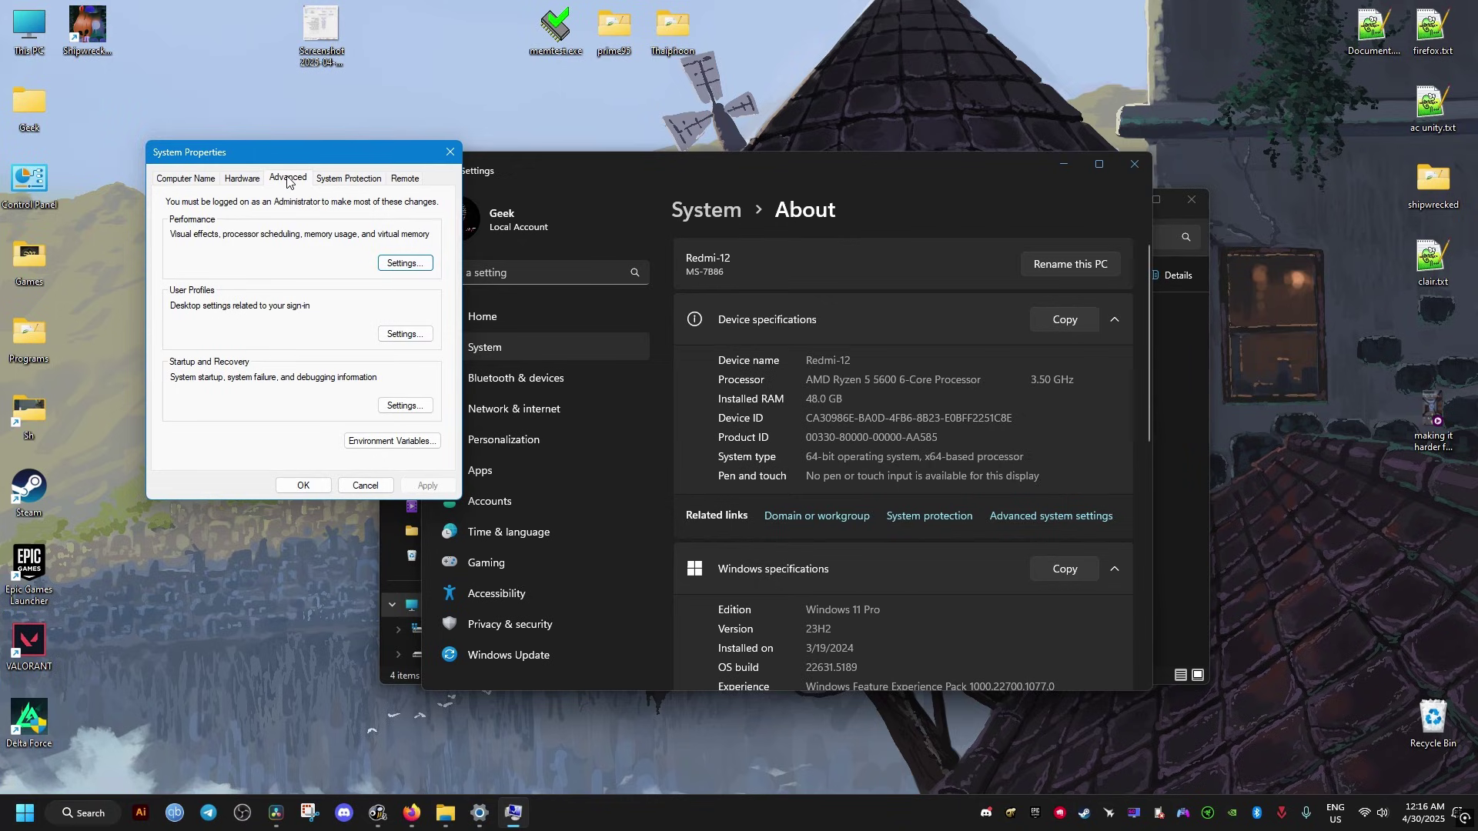
pyautogui.click(395, 260)
pyautogui.click(260, 237)
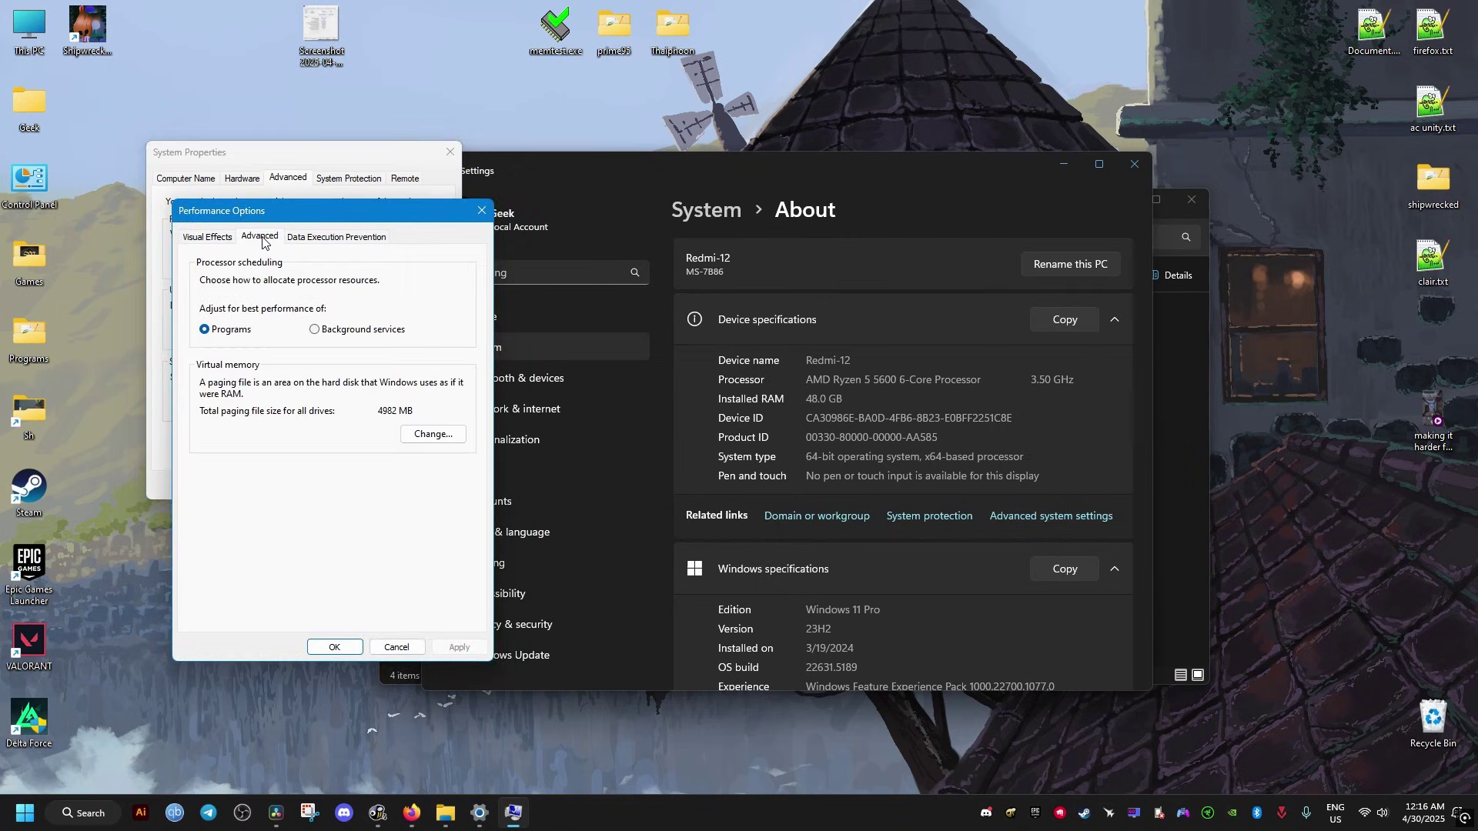
pyautogui.click(432, 436)
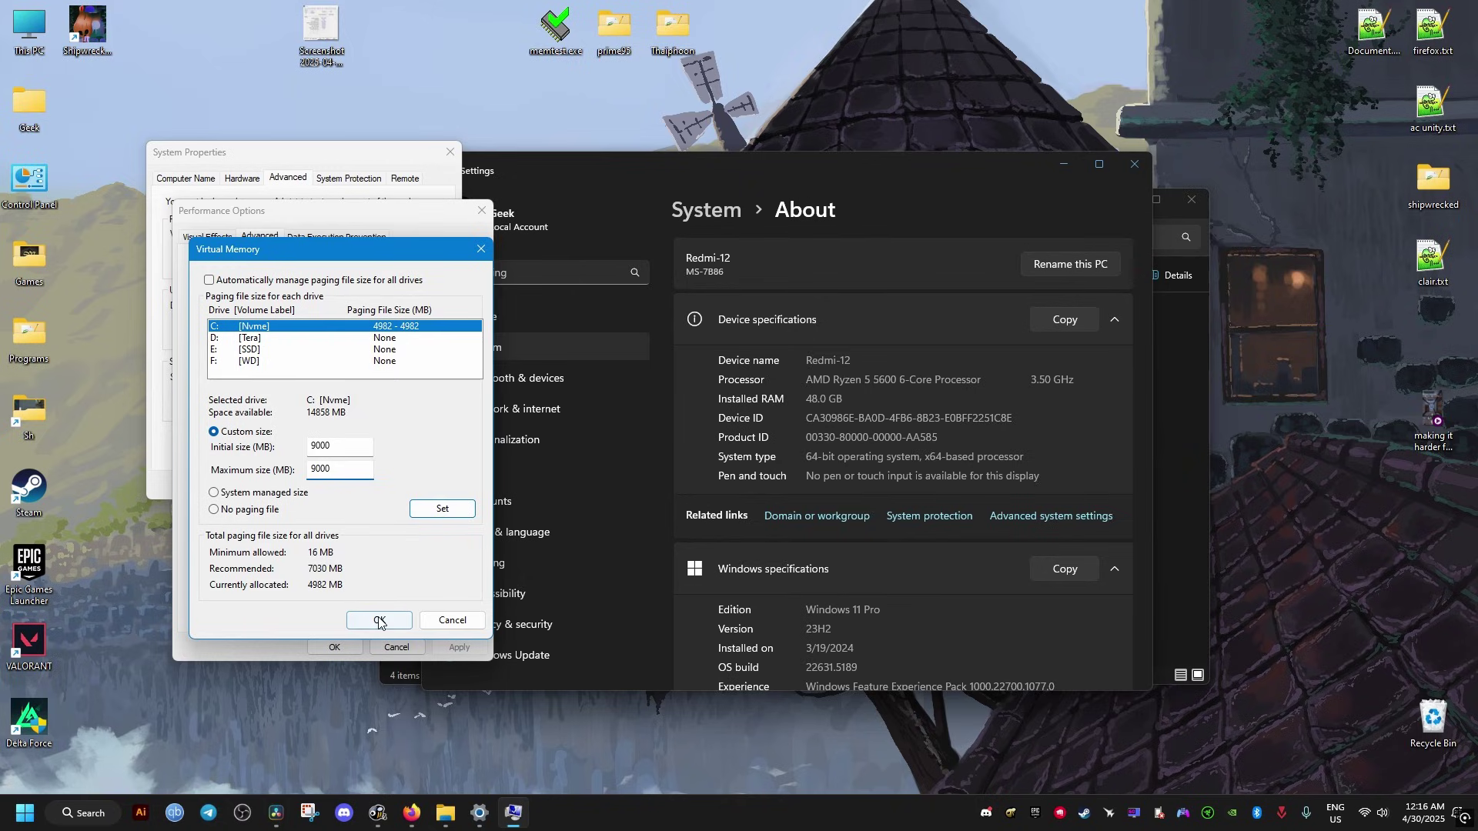
pyautogui.click(452, 620)
pyautogui.click(397, 647)
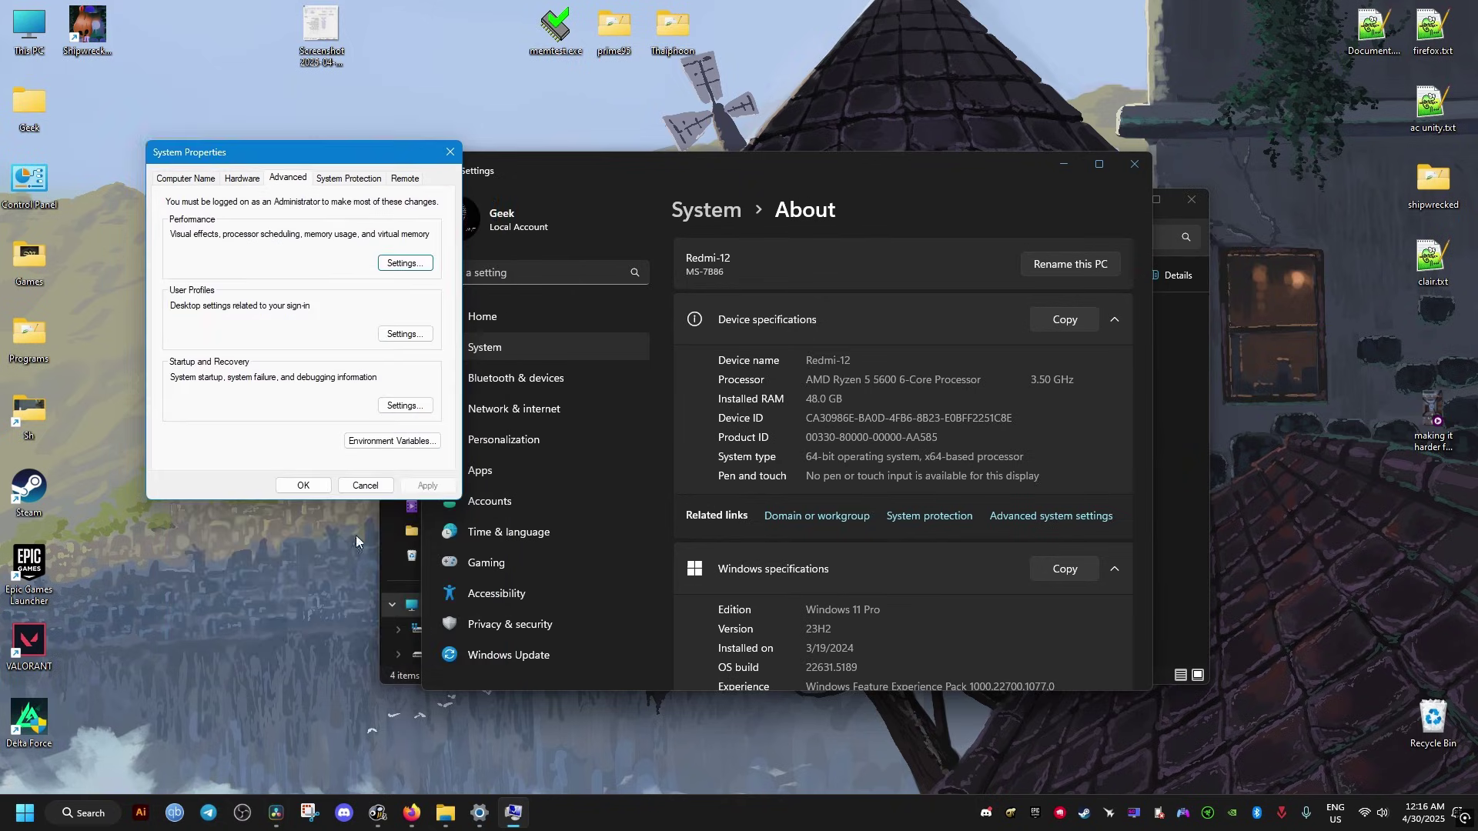
pyautogui.click(365, 485)
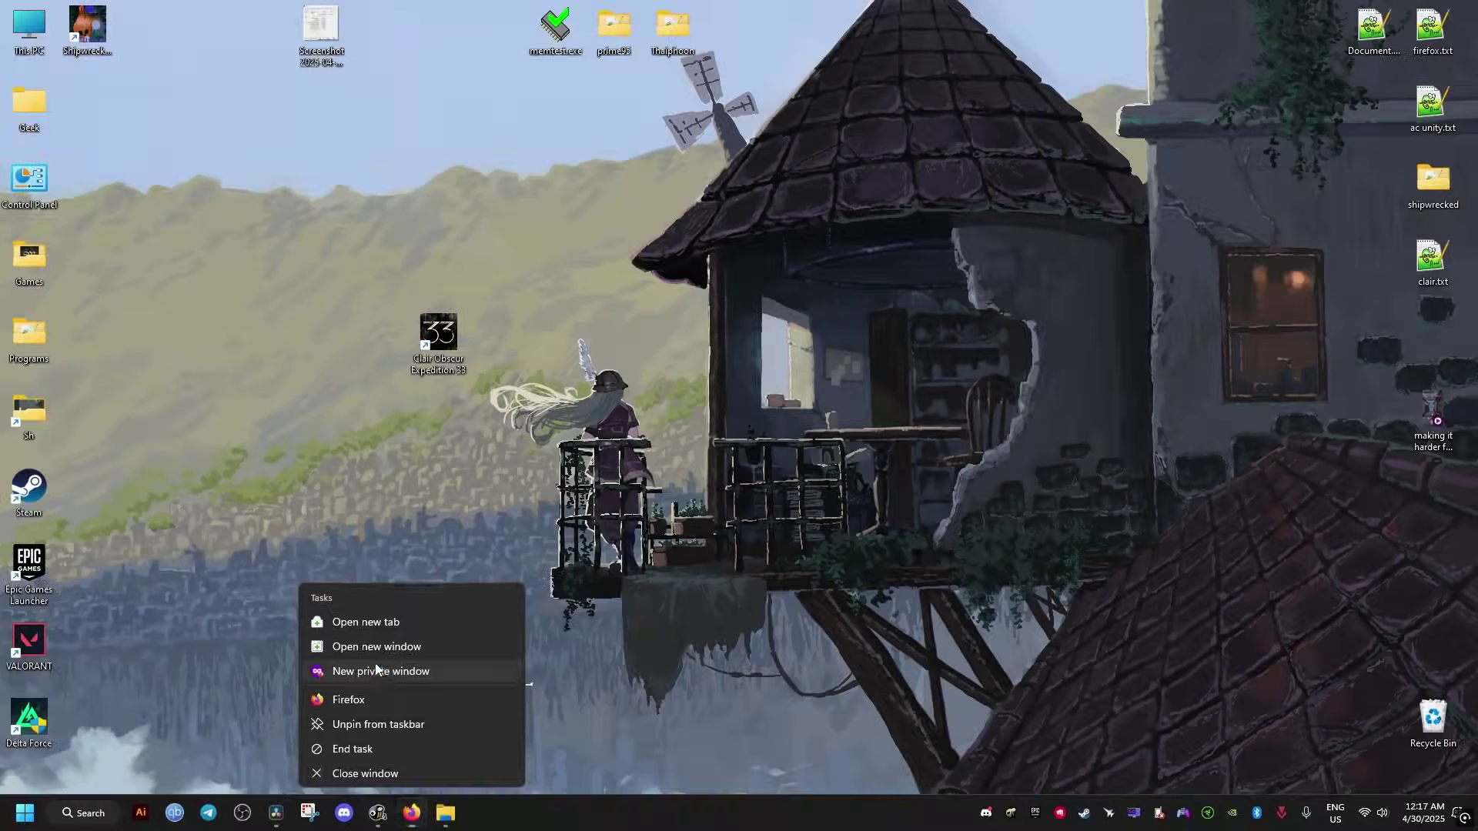
# - Search Google for "installing older AMD Driver" in a private Firefox window, decline the page translation, and close the window
pyautogui.click(394, 667)
pyautogui.rightClick(247, 53)
pyautogui.click(284, 191)
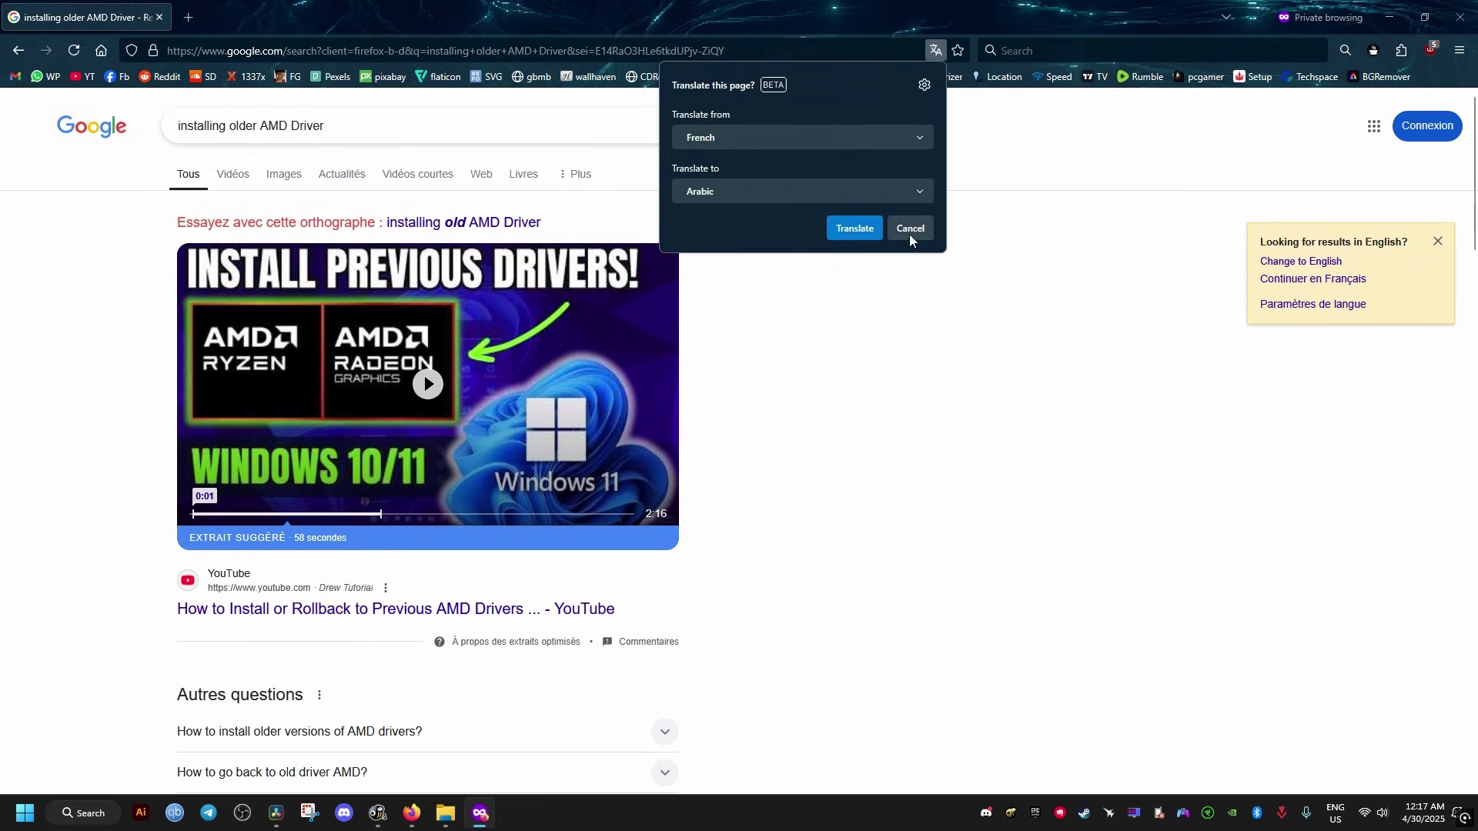
pyautogui.click(909, 229)
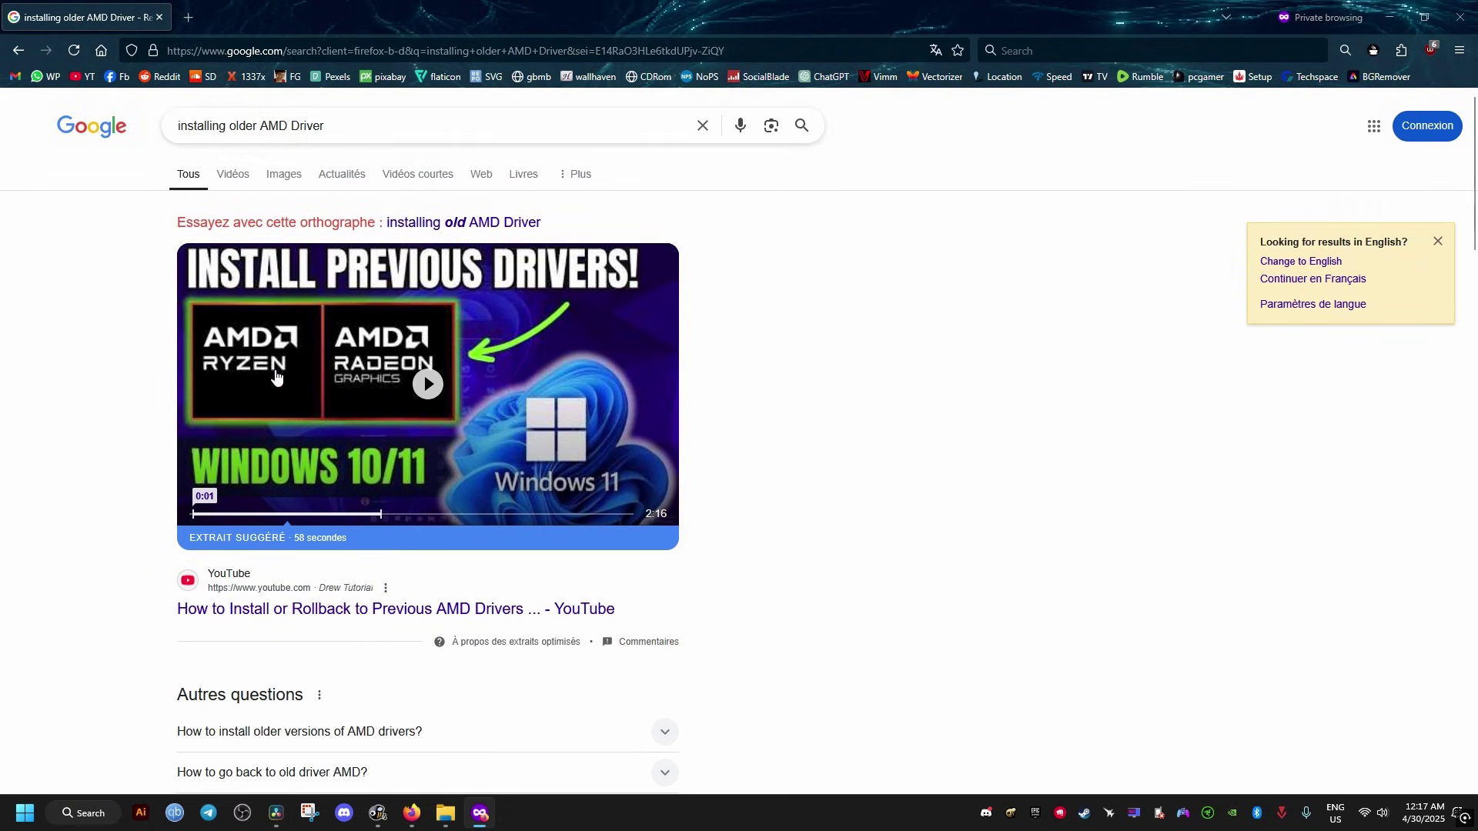
pyautogui.click(1460, 17)
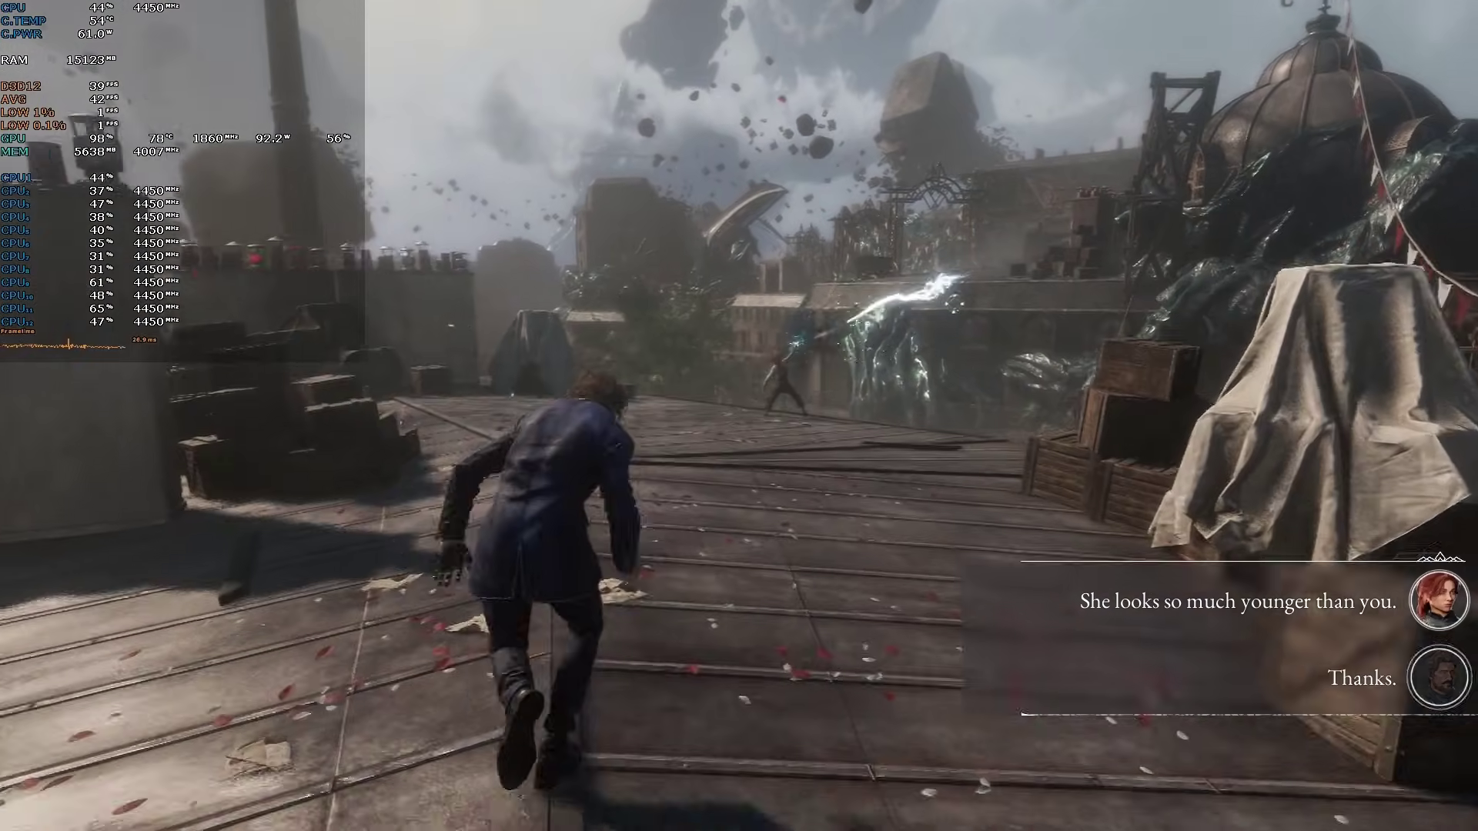
pyautogui.press('e')
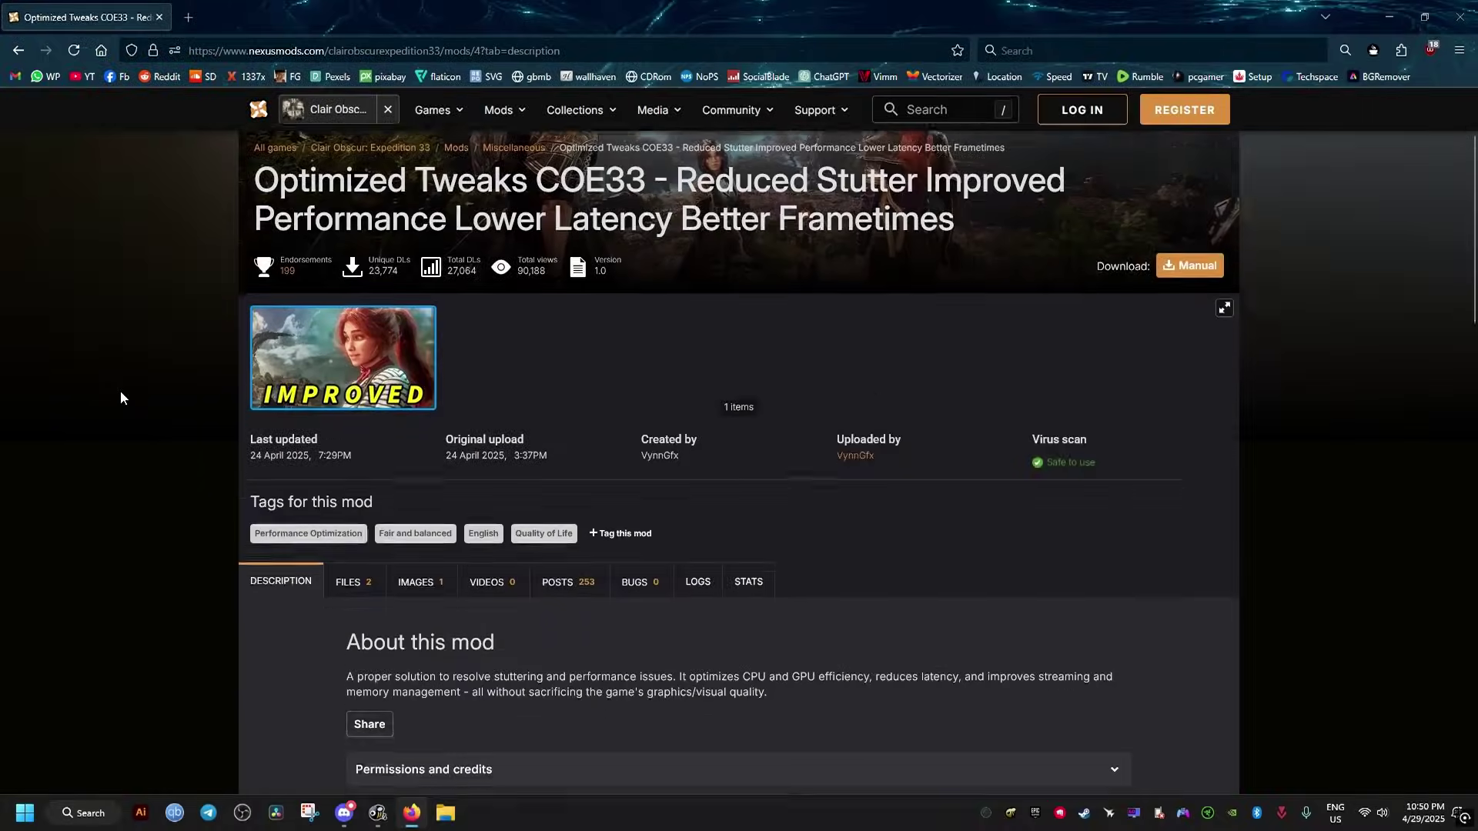
# - Review the Optimized Tweaks COE33 mod page on Nexus Mods in Firefox and open its list of main files
pyautogui.scroll(-3, 120, 397)
pyautogui.scroll(-2, 120, 397)
pyautogui.scroll(2, 311, 429)
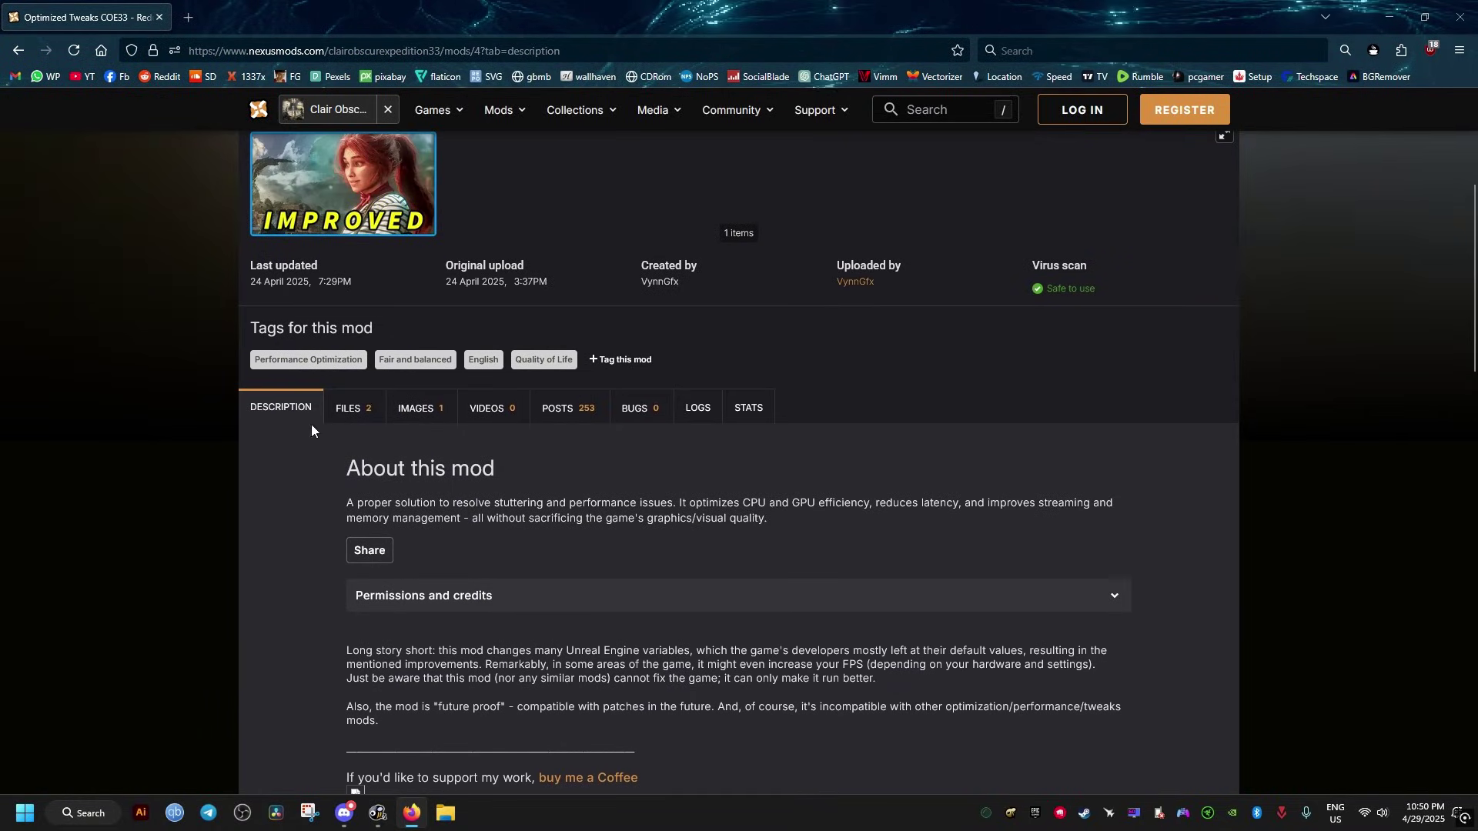
pyautogui.click(367, 414)
pyautogui.scroll(-5, 174, 448)
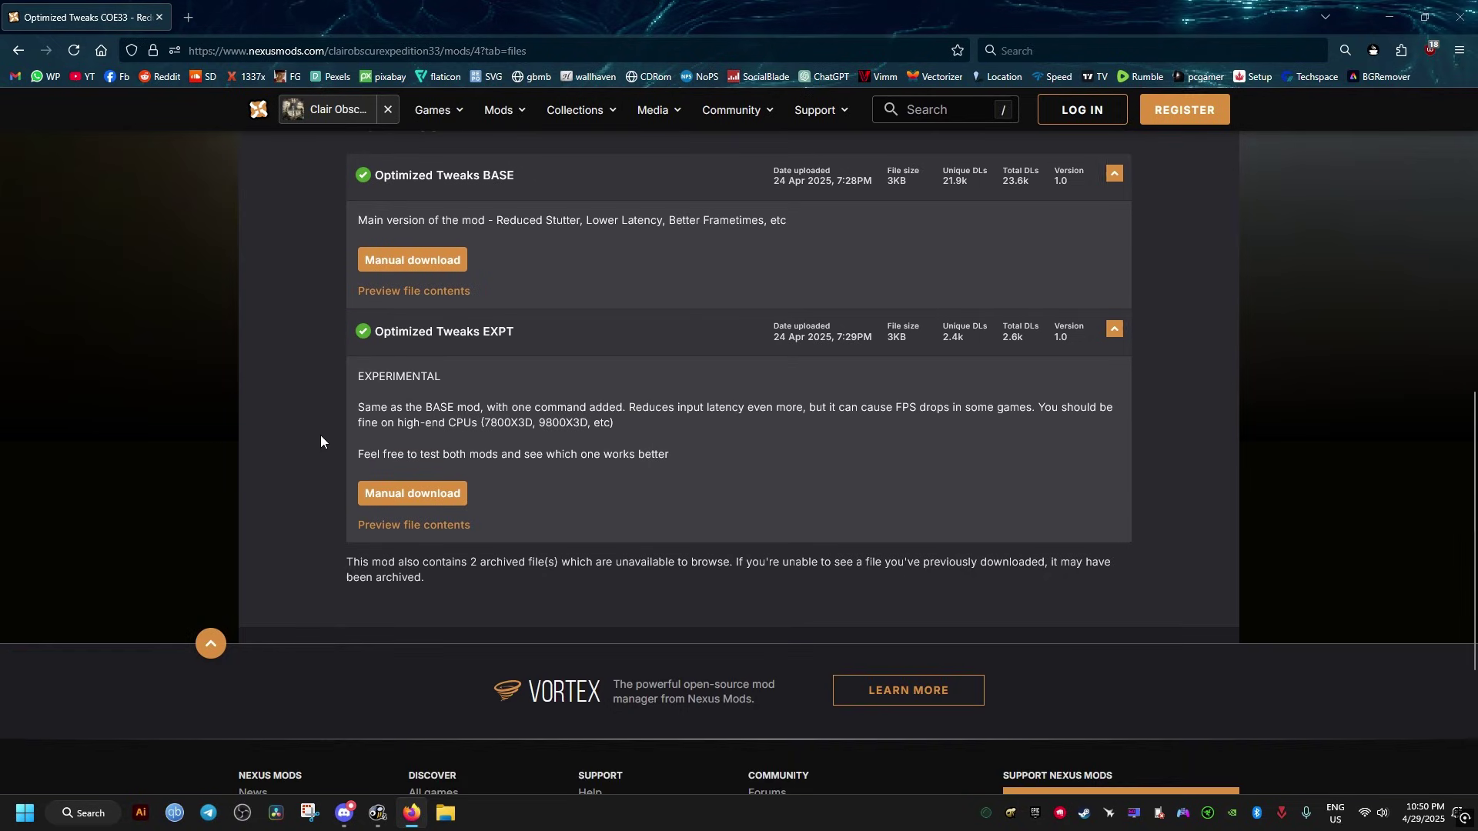
pyautogui.scroll(2, 320, 436)
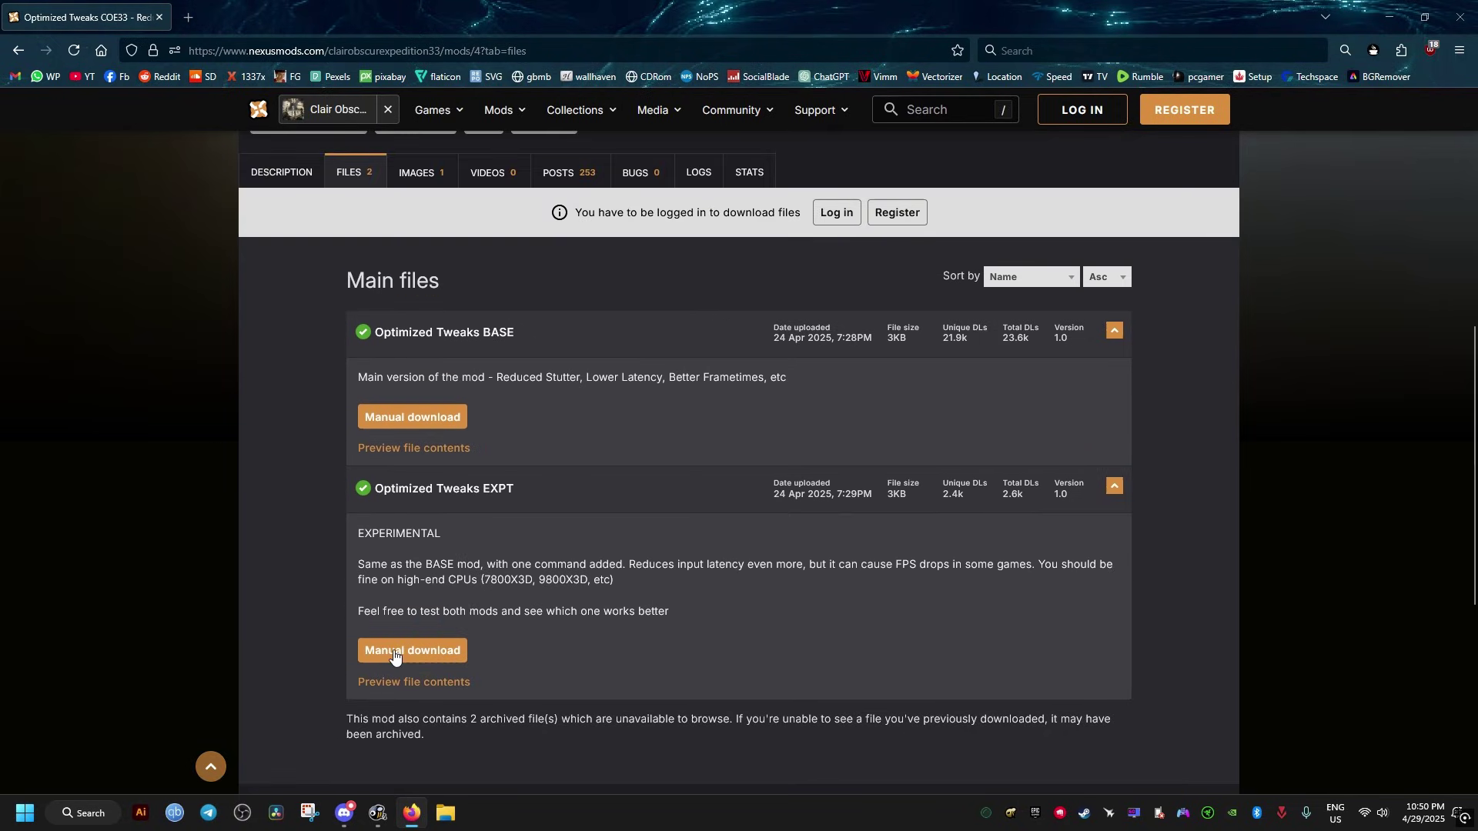
# - Log in to Nexus Mods, download the Optimized Tweaks BASE zip with the free slow option, and minimize the browser
pyautogui.click(391, 417)
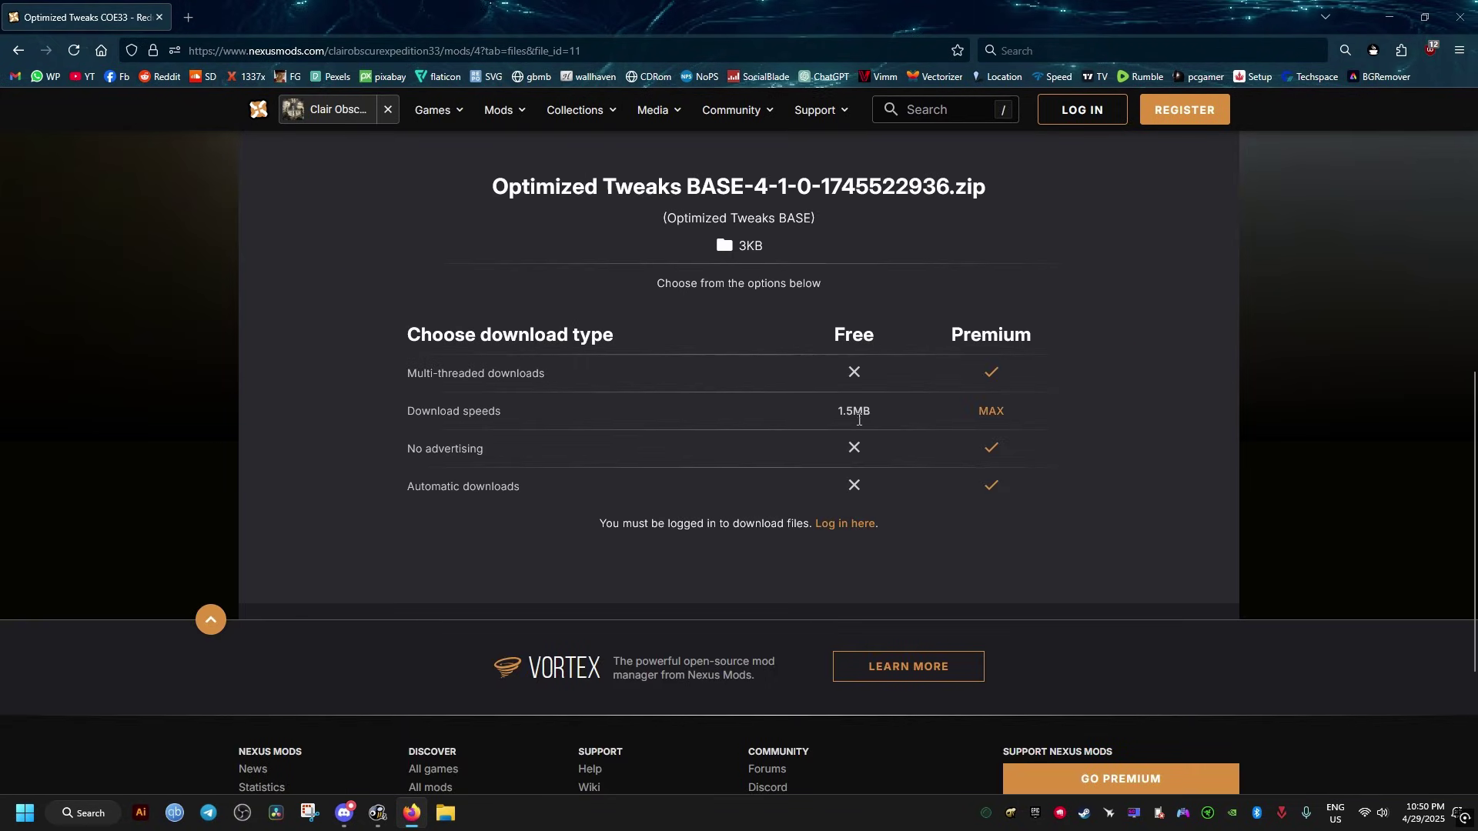
pyautogui.click(844, 523)
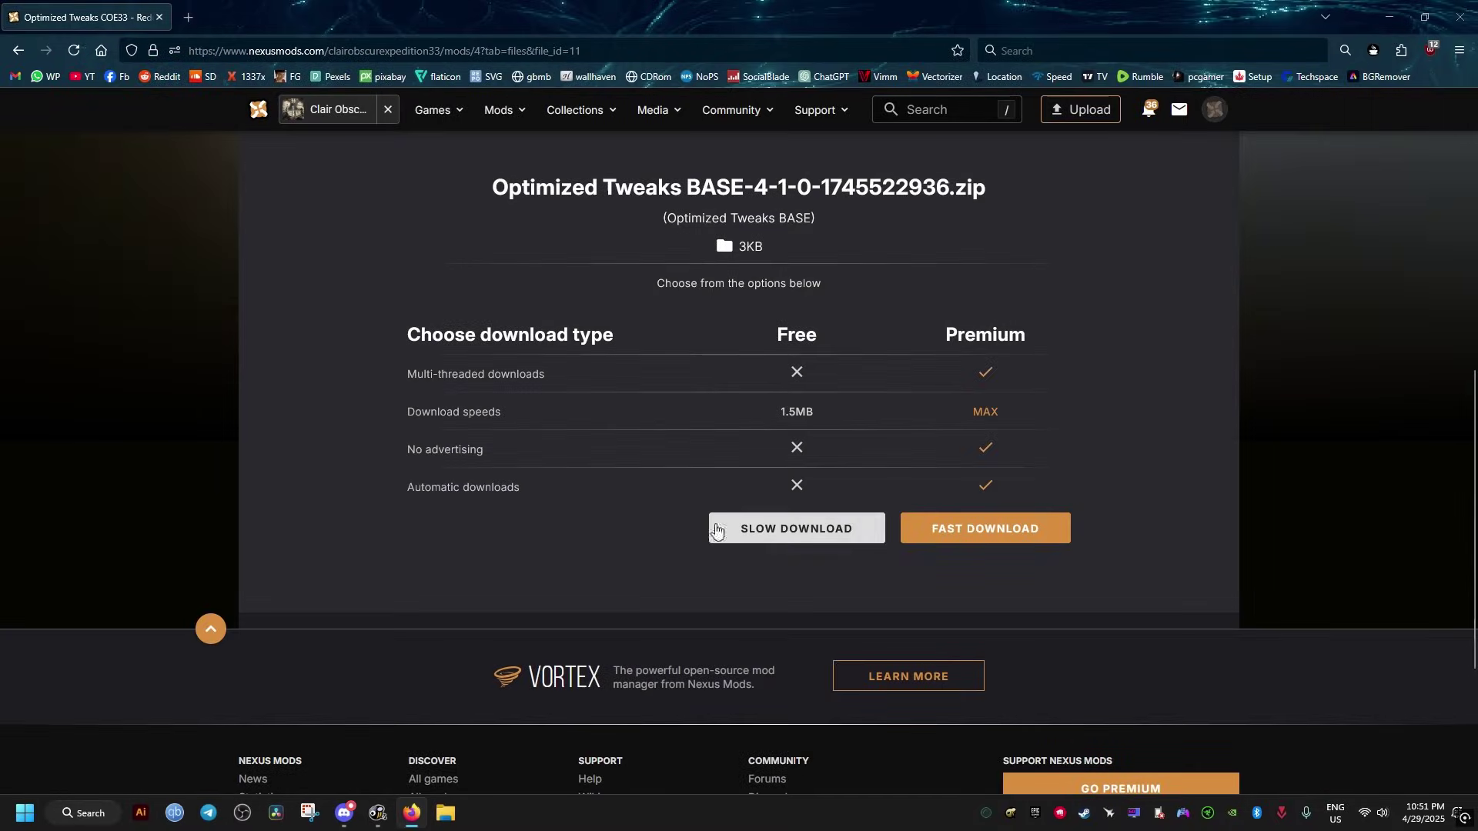
pyautogui.click(769, 530)
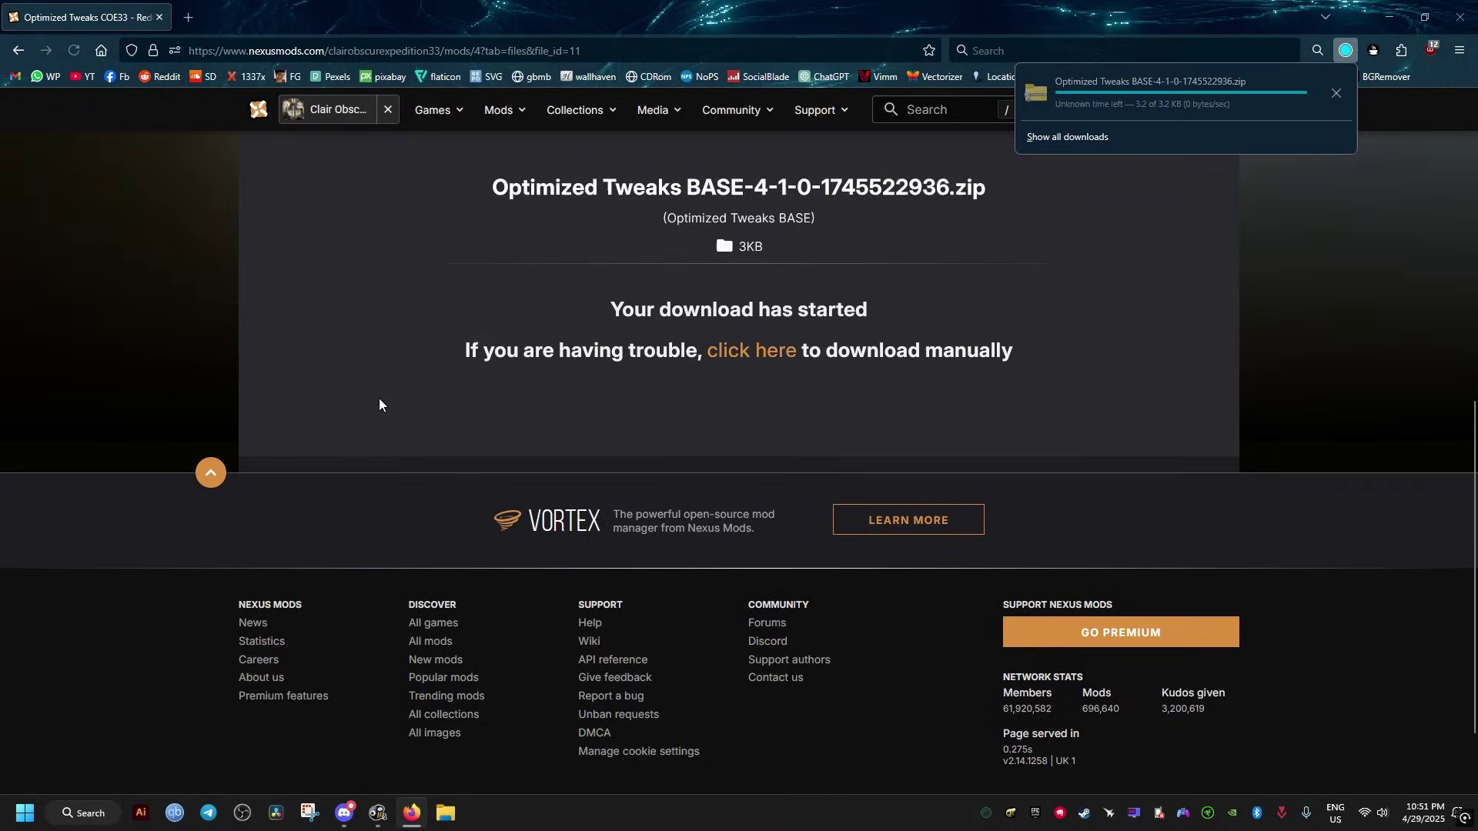
pyautogui.click(1331, 91)
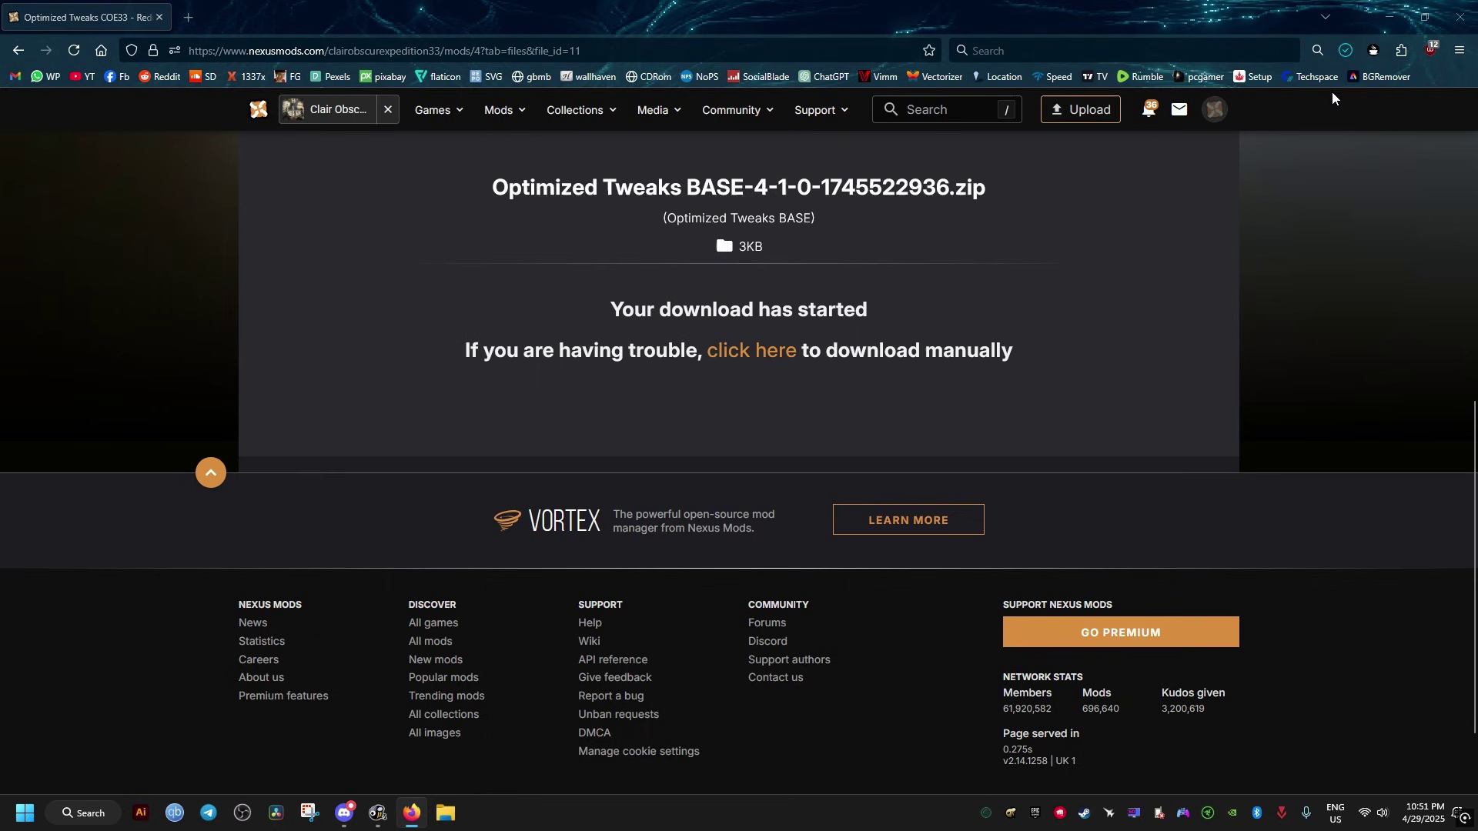
pyautogui.click(1387, 16)
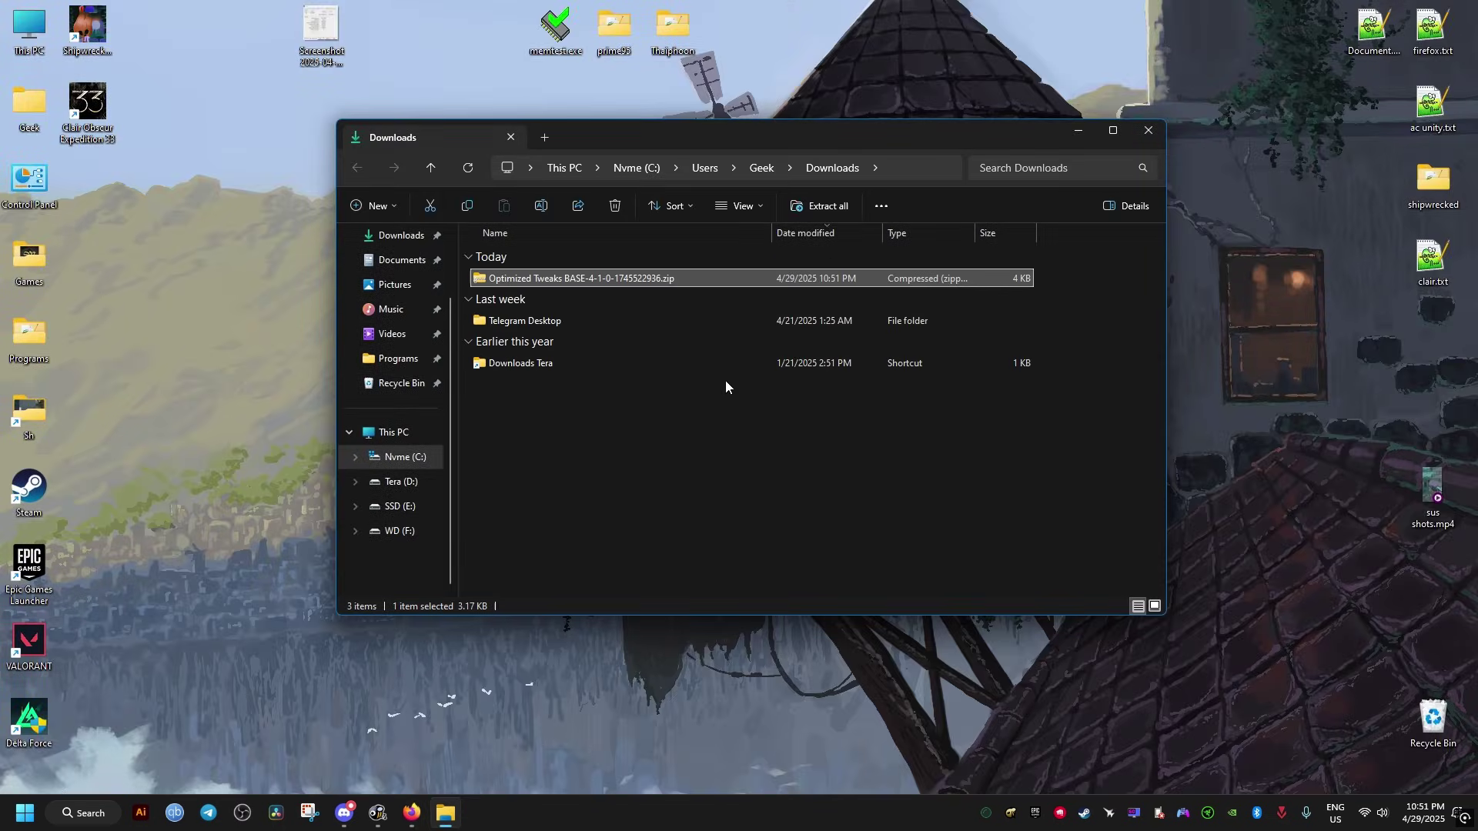
# - Extract ~COE33optimizedTweaksBASE_P.pak from the downloaded zip to the desktop, and move it and the game shortcut to free desktop space
pyautogui.doubleClick(540, 279)
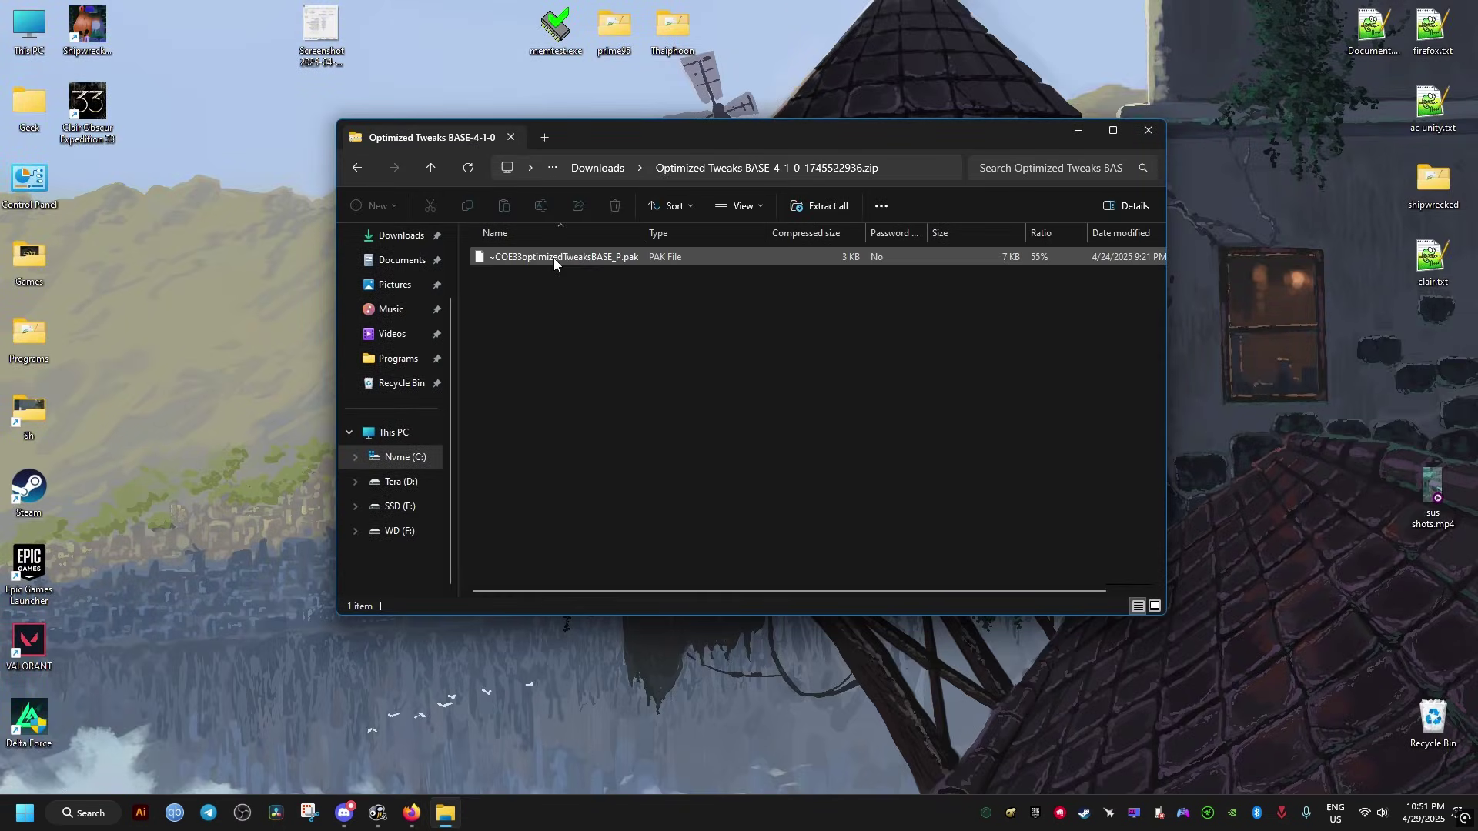
pyautogui.moveTo(548, 255); pyautogui.dragTo(275, 307)
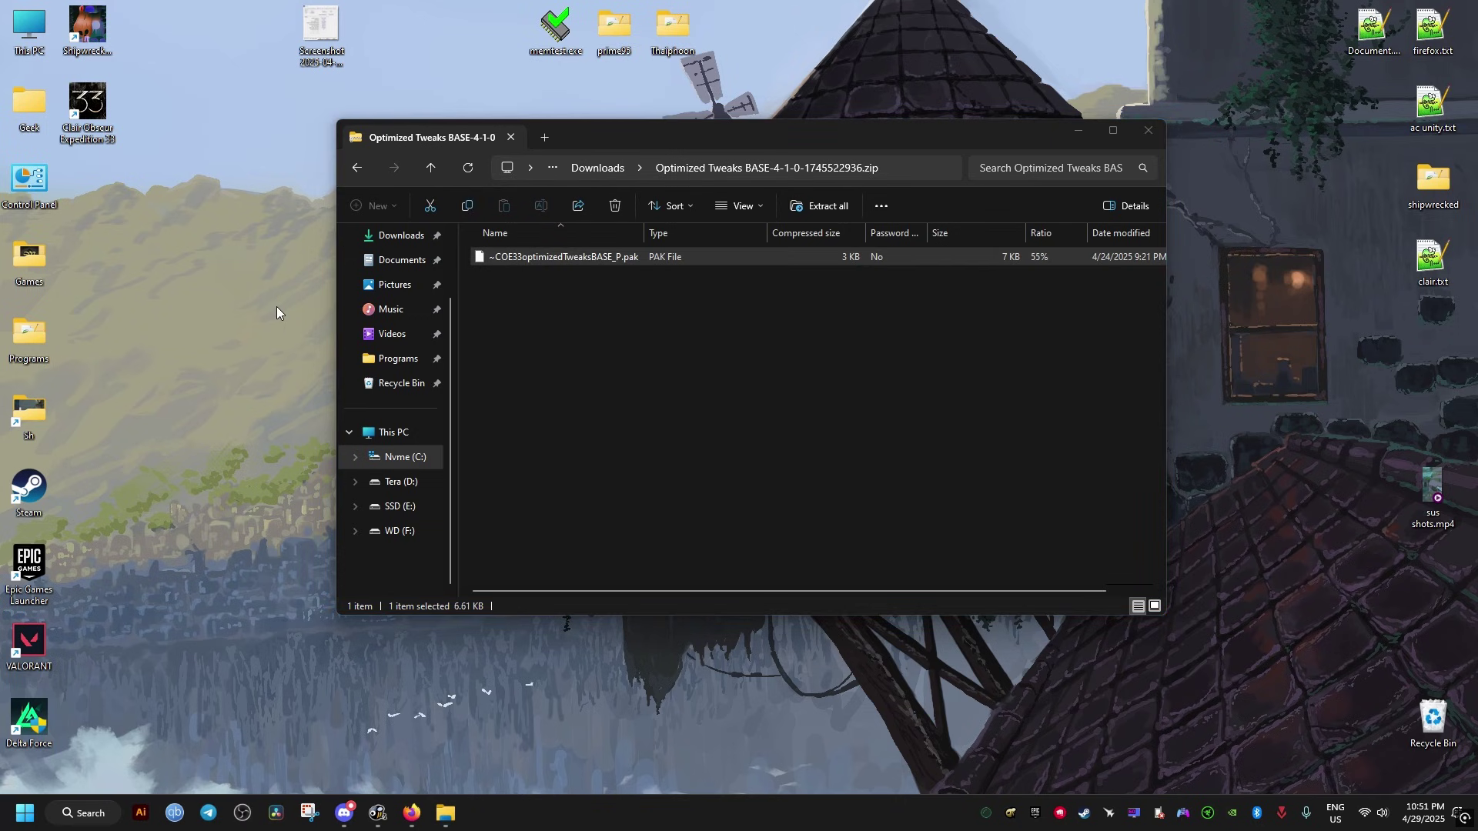
pyautogui.click(1148, 130)
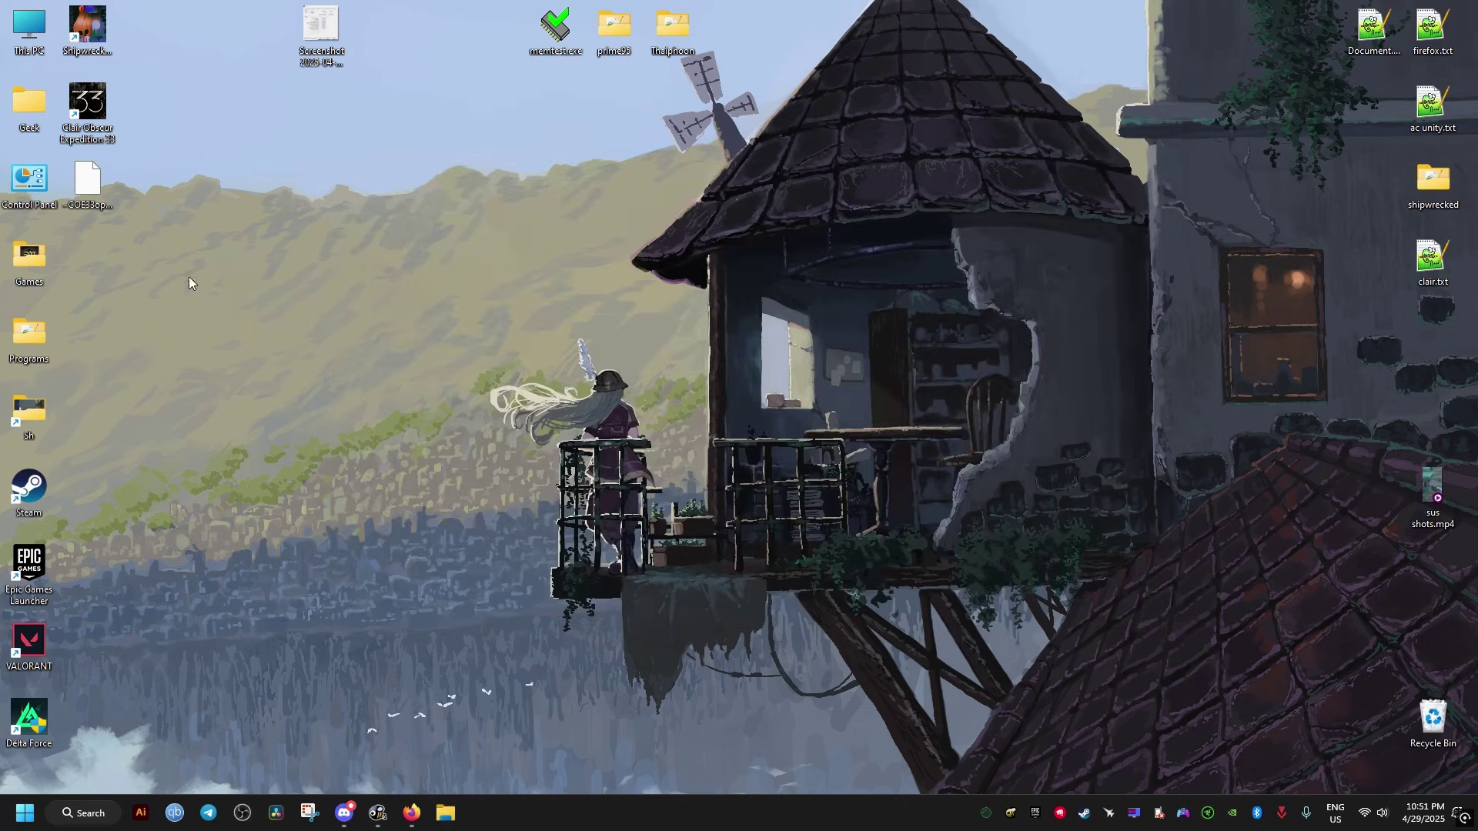
pyautogui.moveTo(449, 243); pyautogui.dragTo(1001, 350)
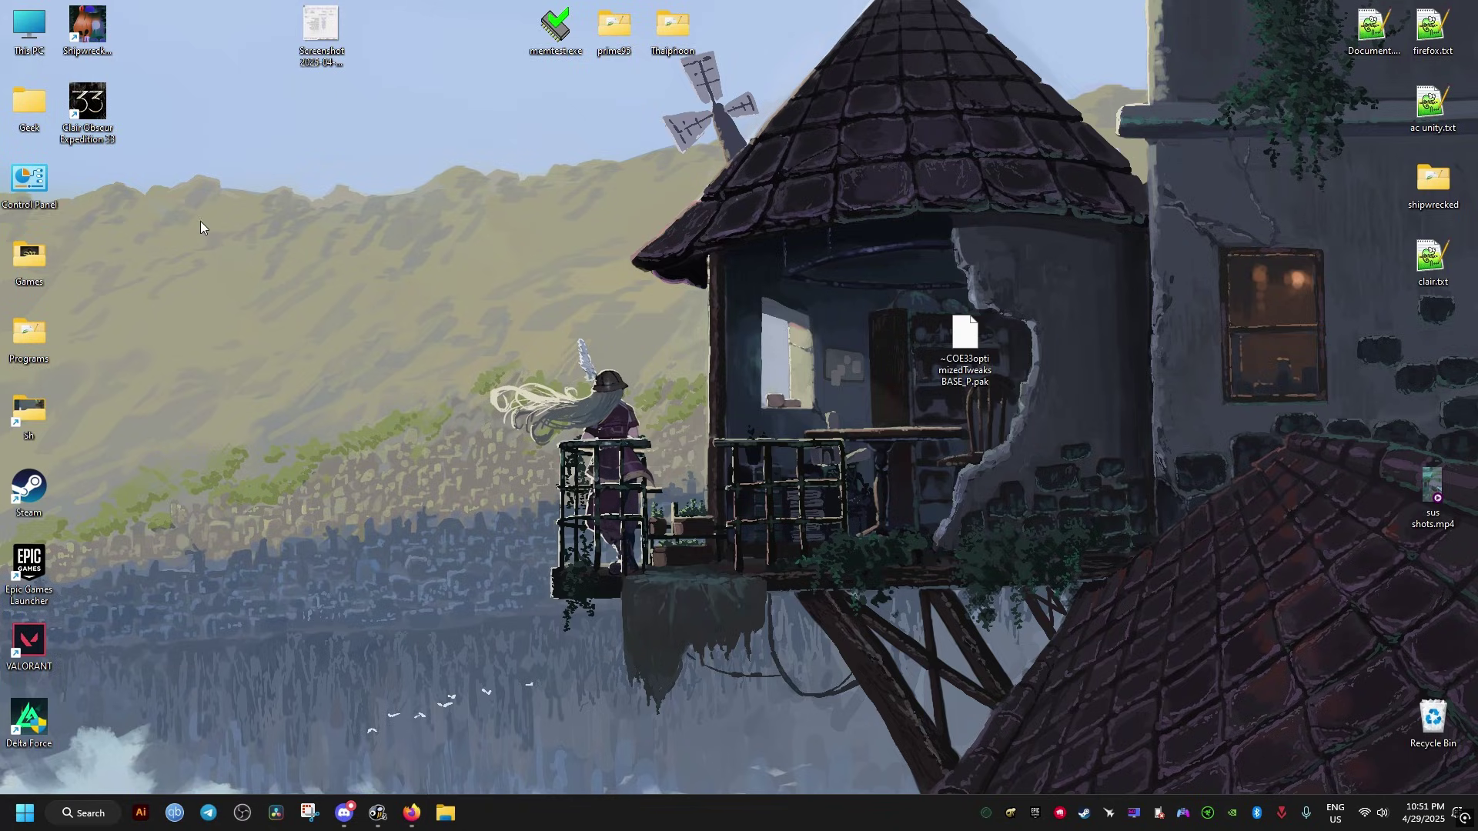
pyautogui.moveTo(204, 159); pyautogui.dragTo(397, 333)
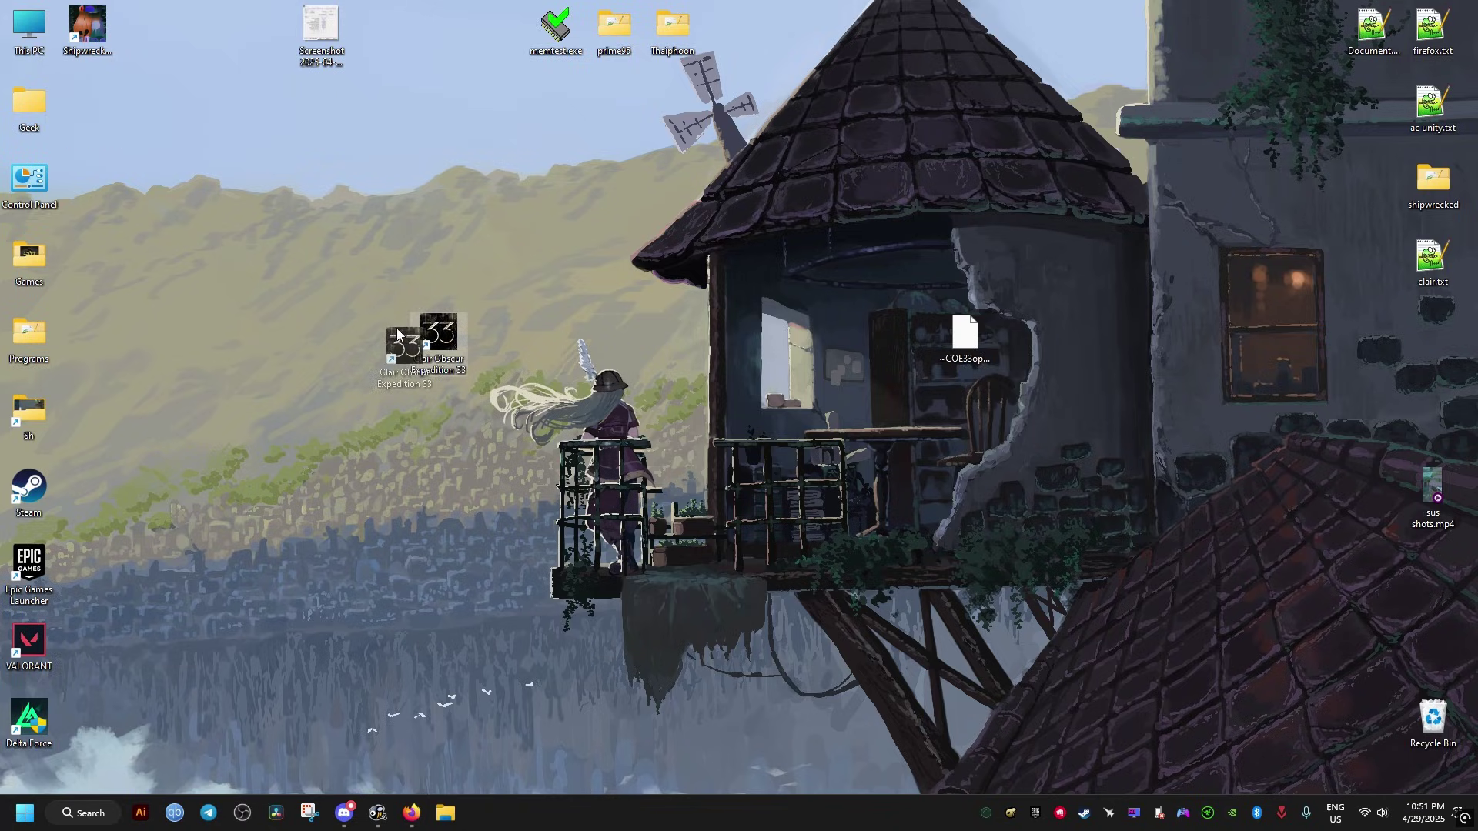
# - Open the folder C:\Games\Clair Obscur Expedition 33\Sandfall\Content\Paks in File Explorer
pyautogui.doubleClick(23, 34)
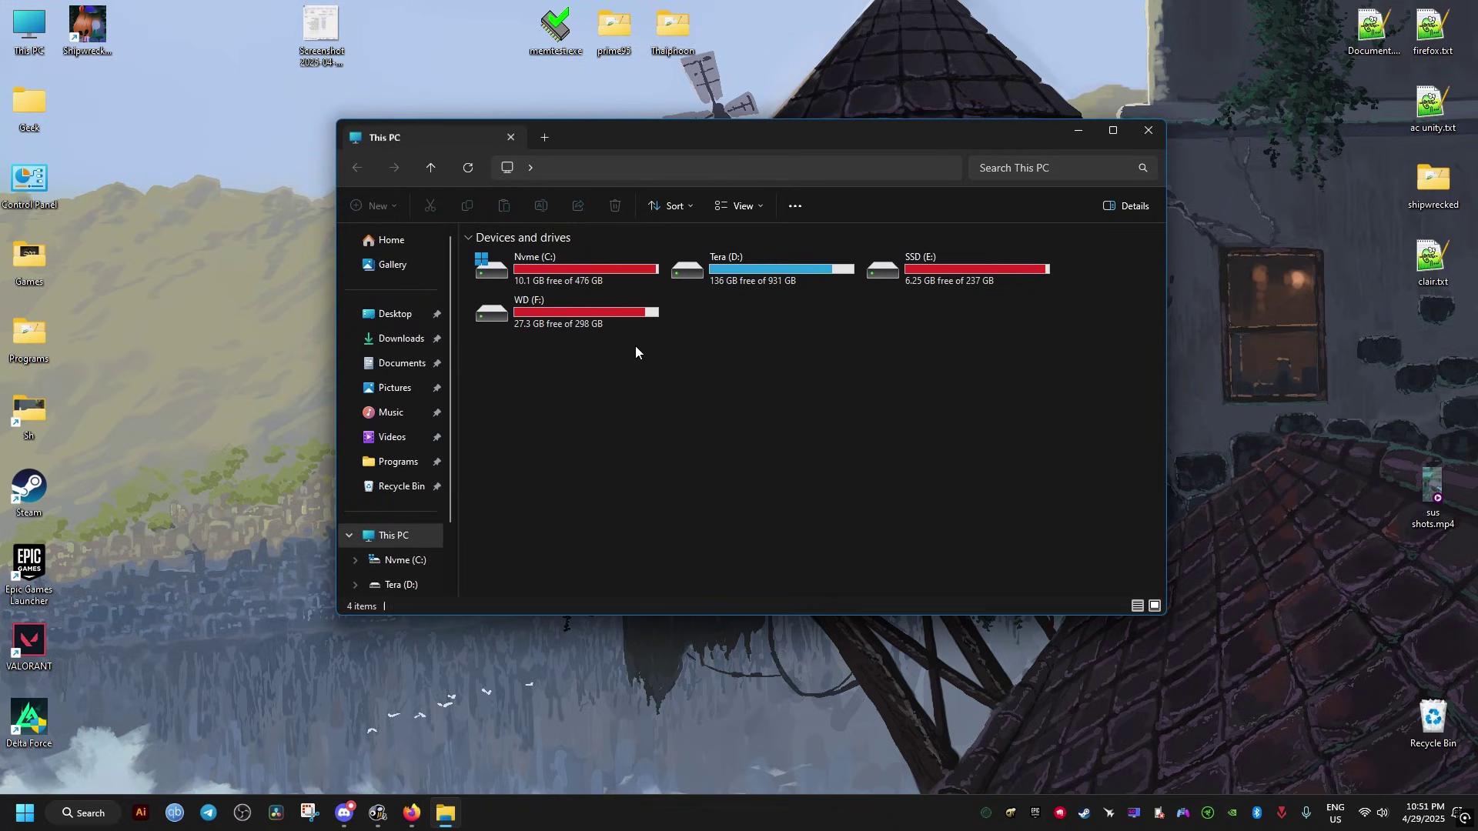
pyautogui.doubleClick(564, 261)
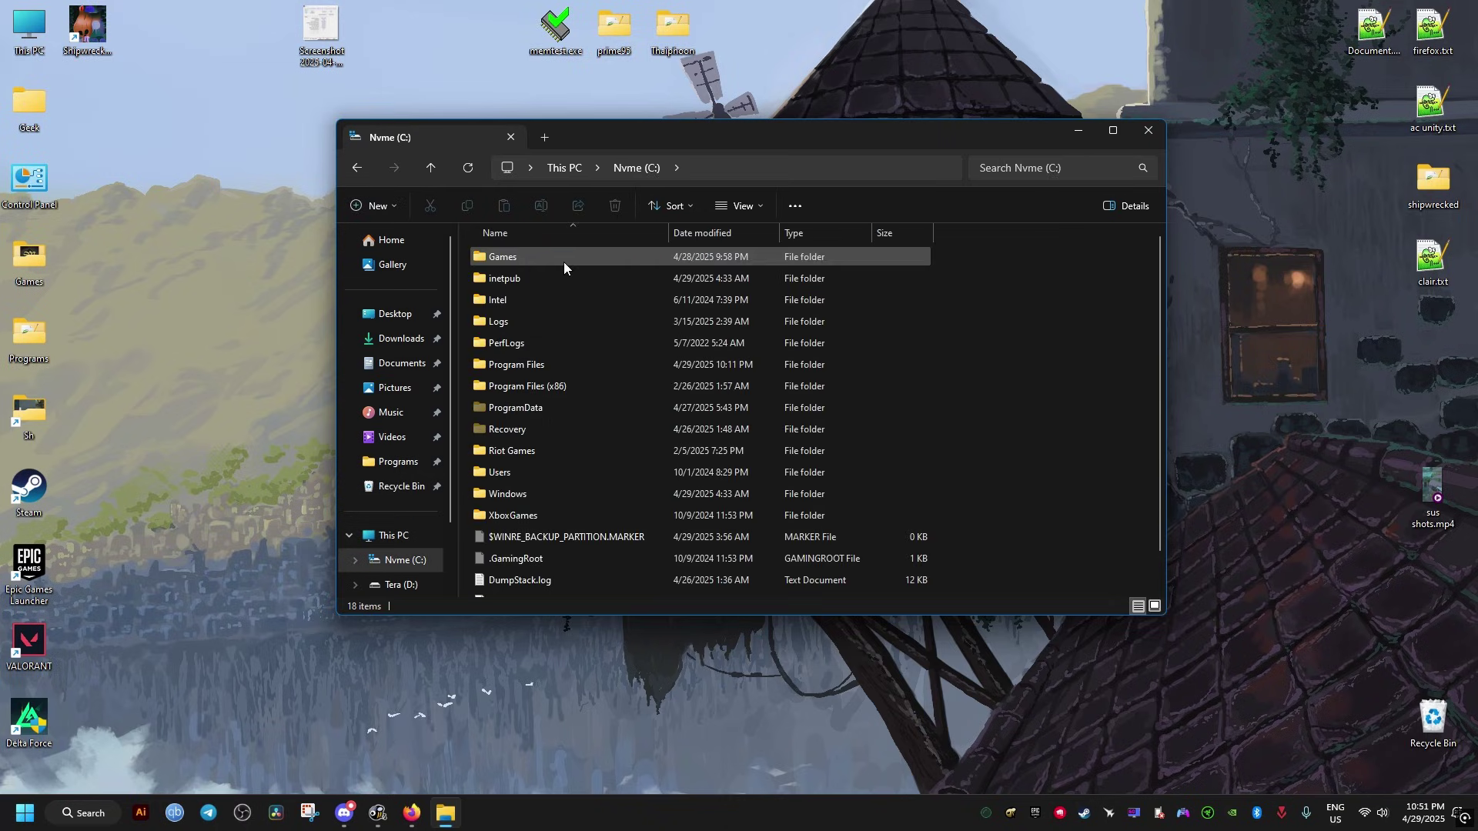
pyautogui.doubleClick(564, 261)
pyautogui.doubleClick(533, 257)
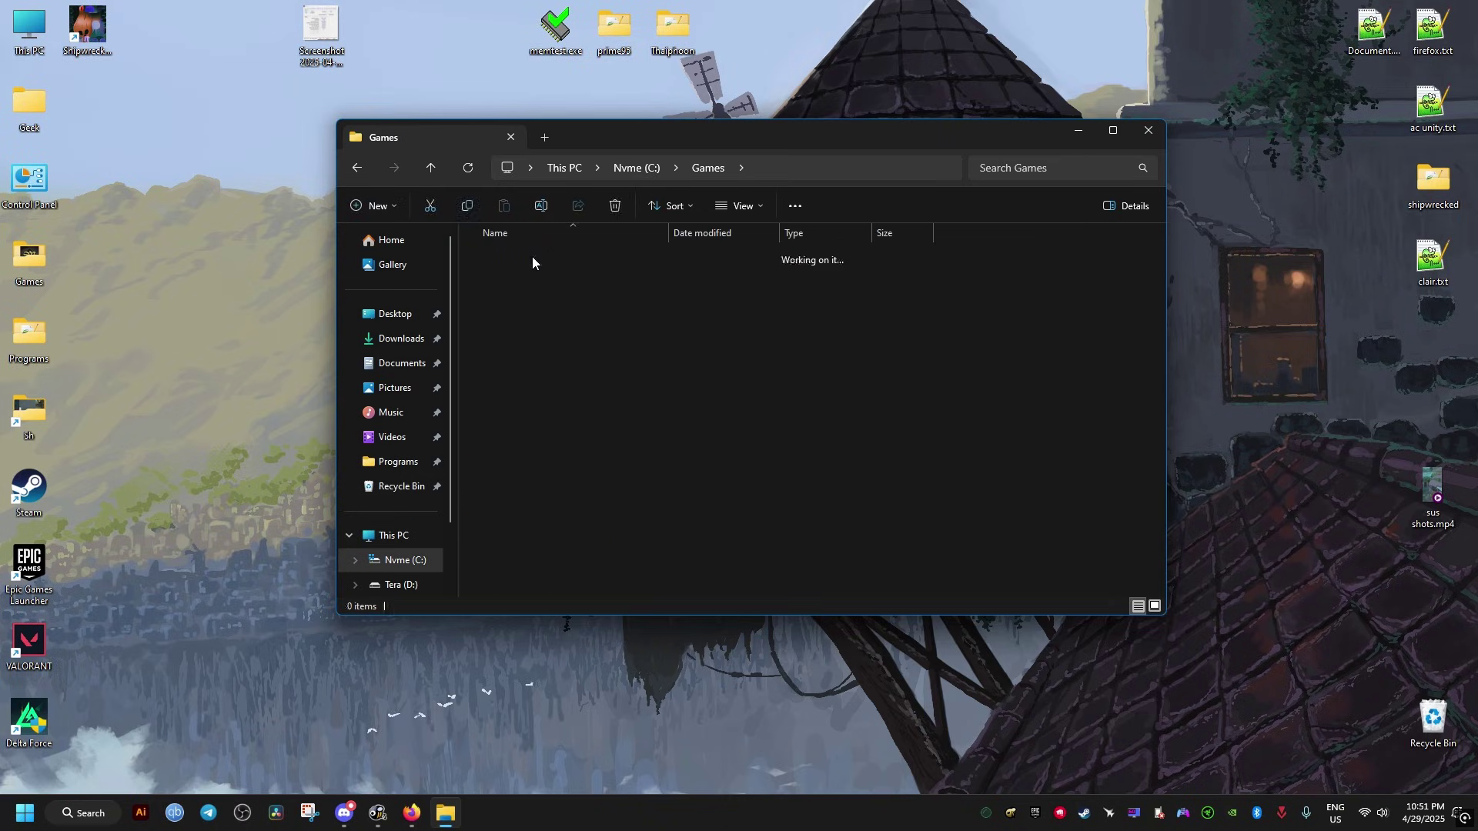
pyautogui.doubleClick(518, 299)
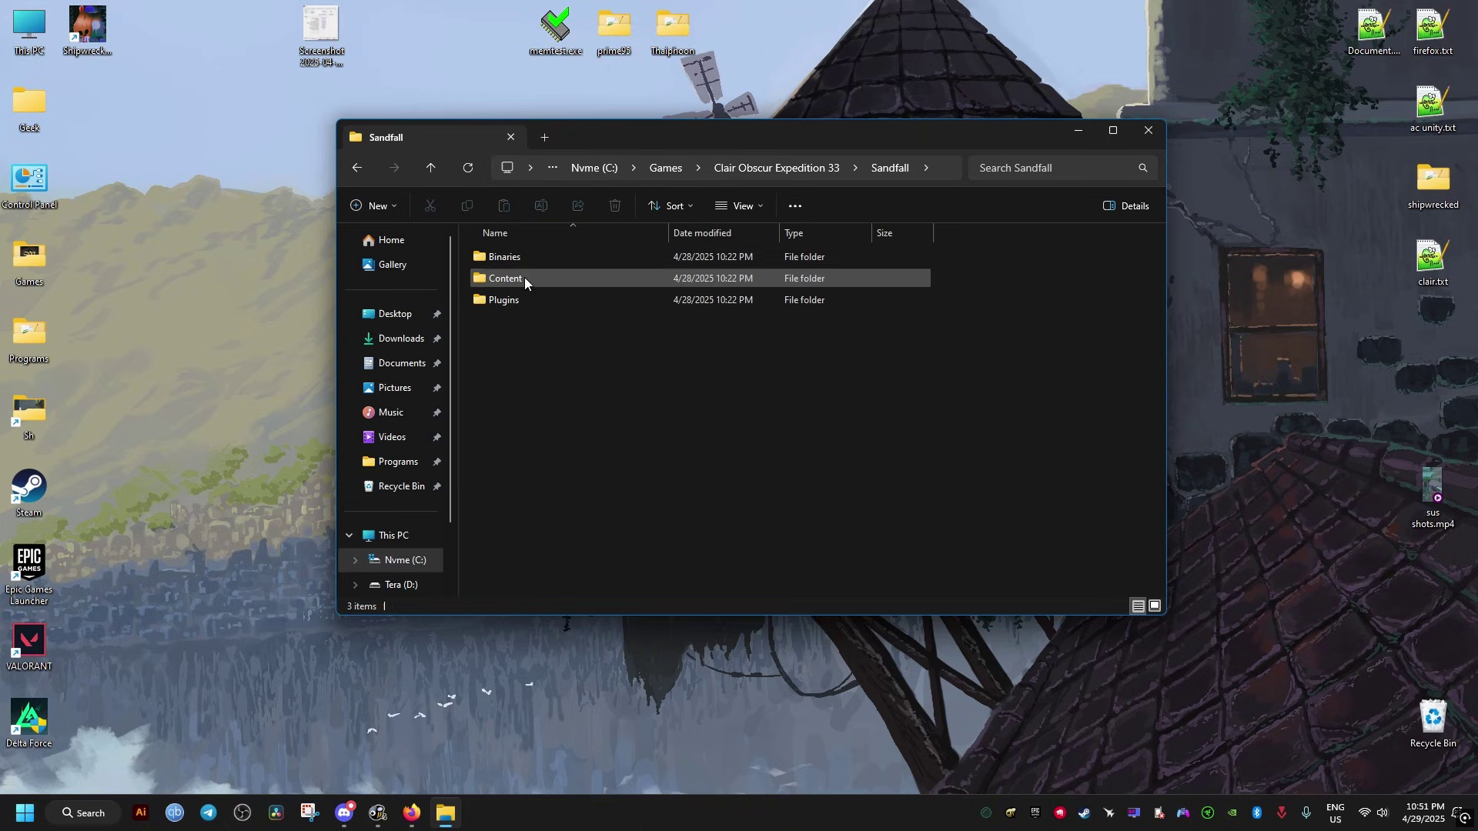
pyautogui.click(519, 282)
pyautogui.doubleClick(518, 281)
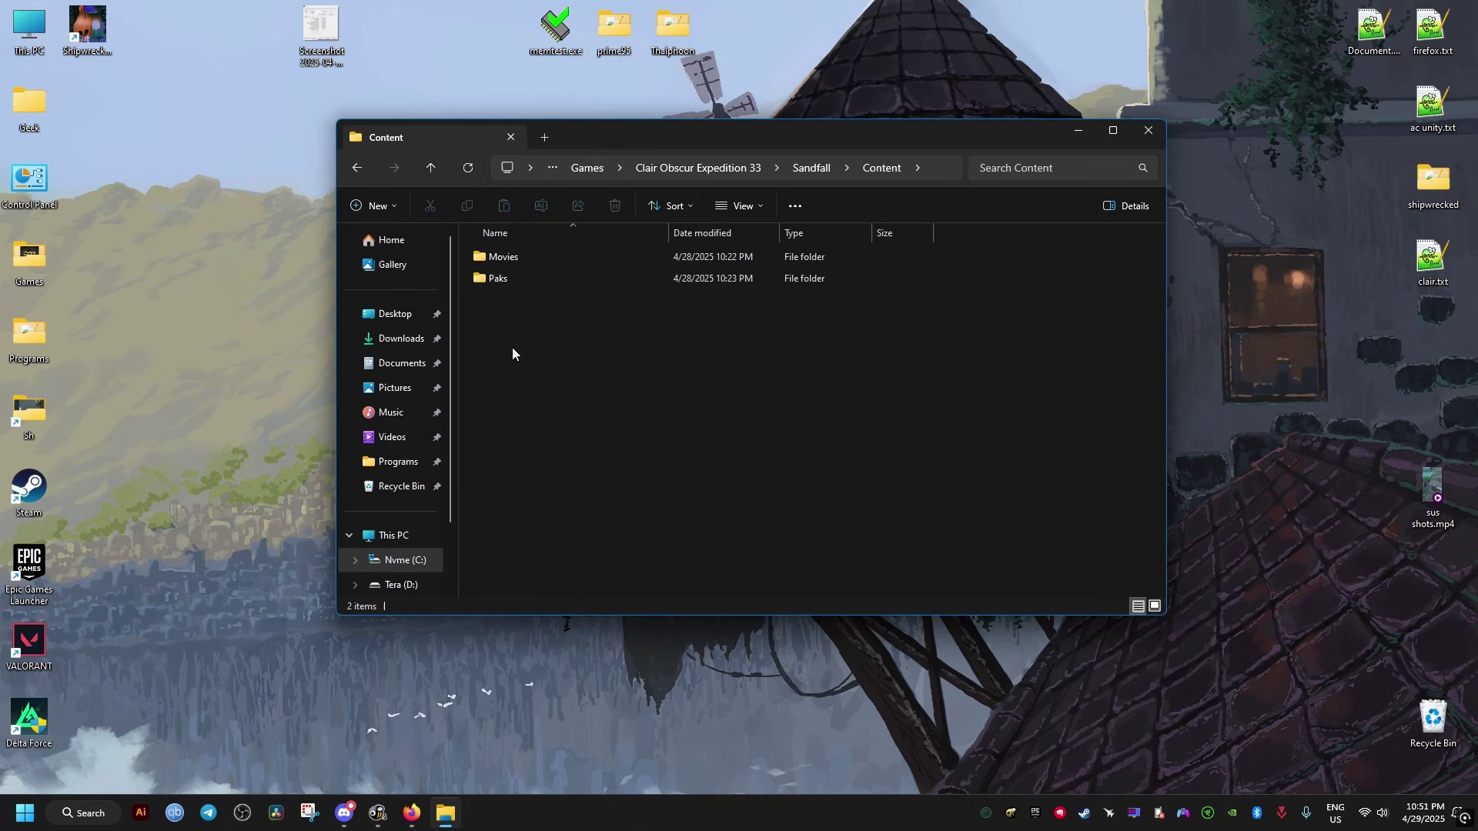
pyautogui.doubleClick(526, 280)
# - Create a new folder inside Paks and copy the folder name ~mods from the mod page's installation instructions
pyautogui.rightClick(985, 375)
pyautogui.moveTo(1083, 545)
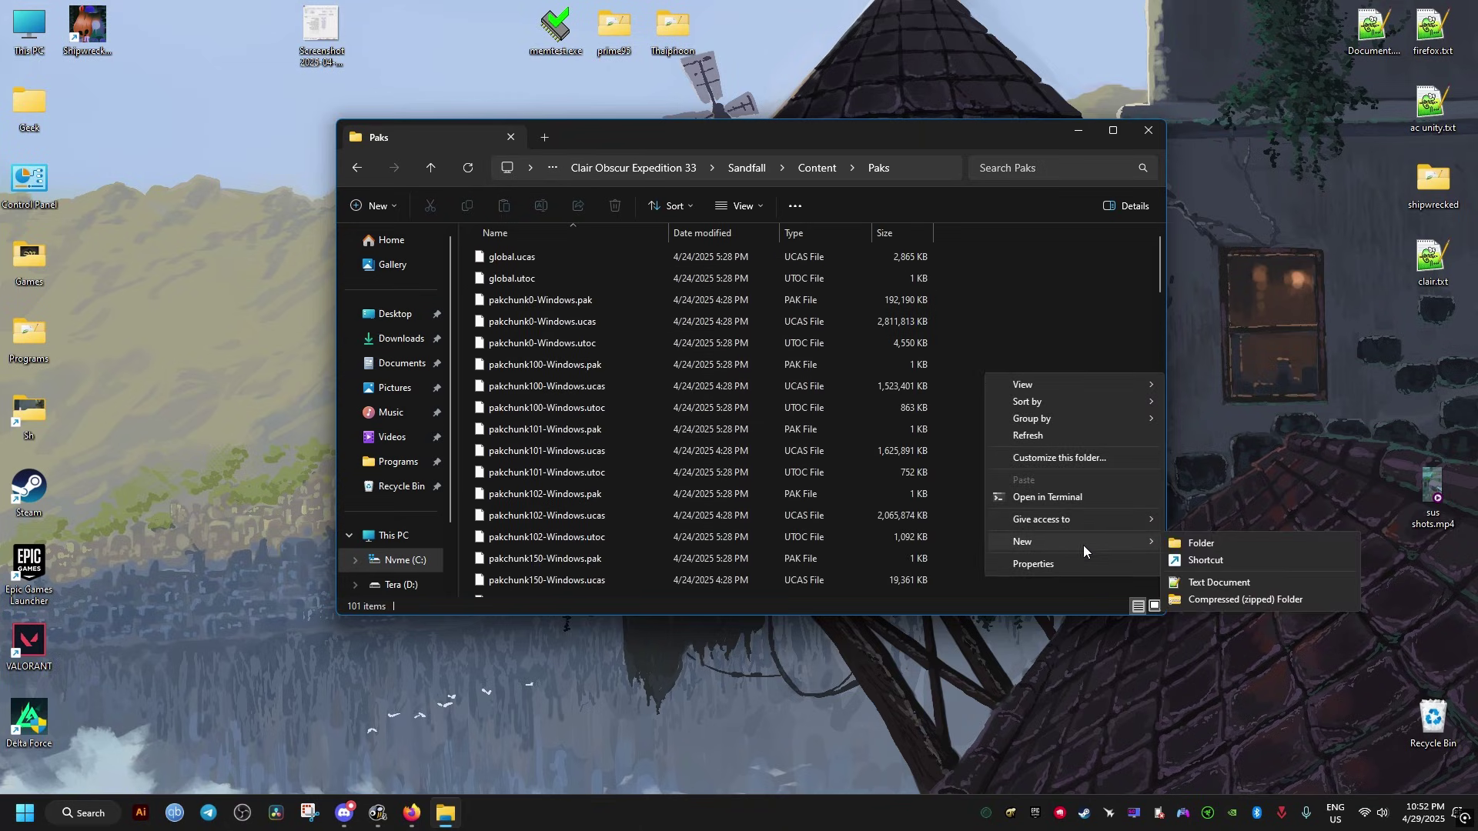
pyautogui.click(1193, 543)
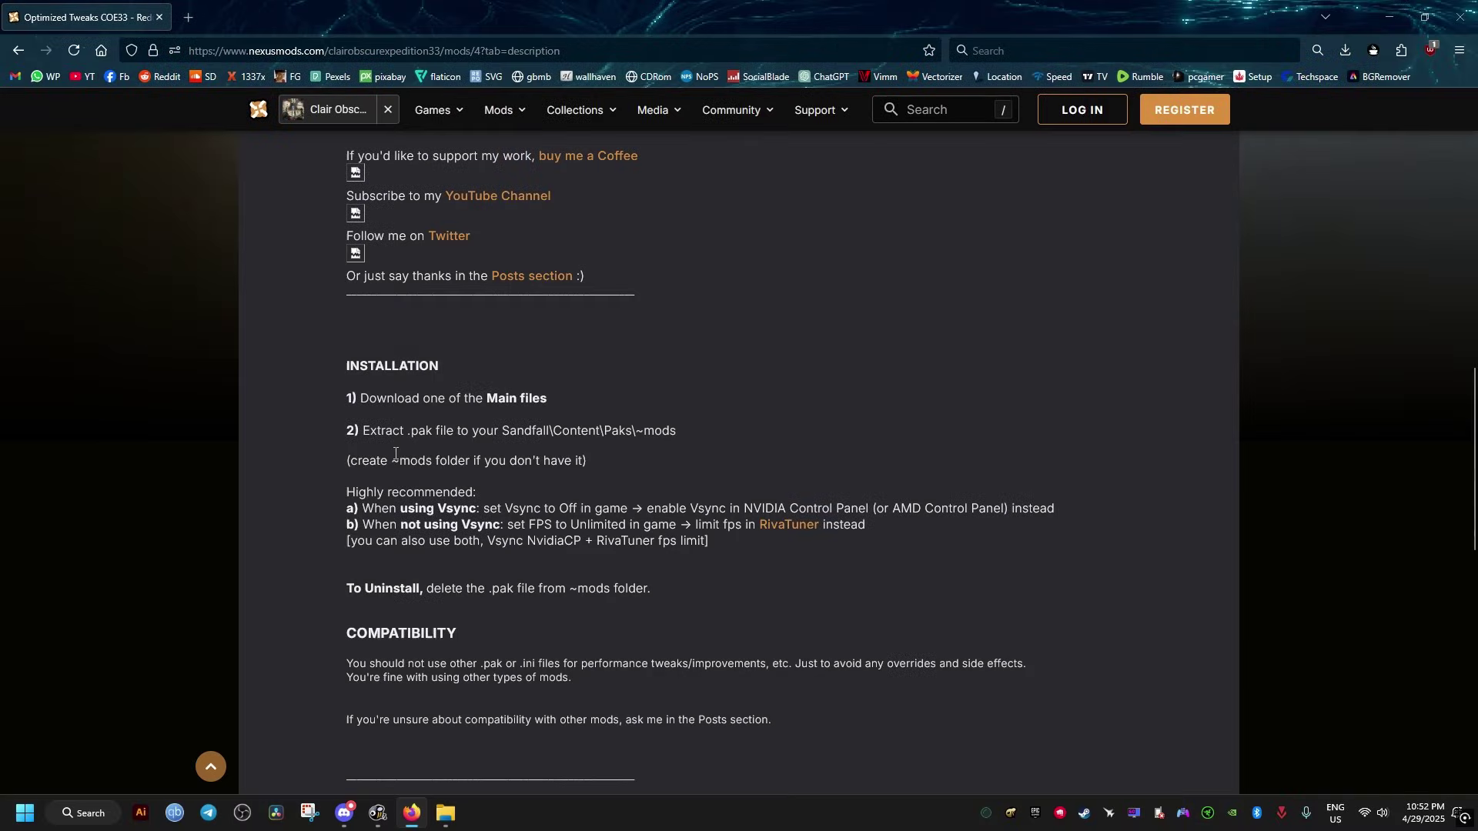
pyautogui.moveTo(429, 463); pyautogui.dragTo(432, 462)
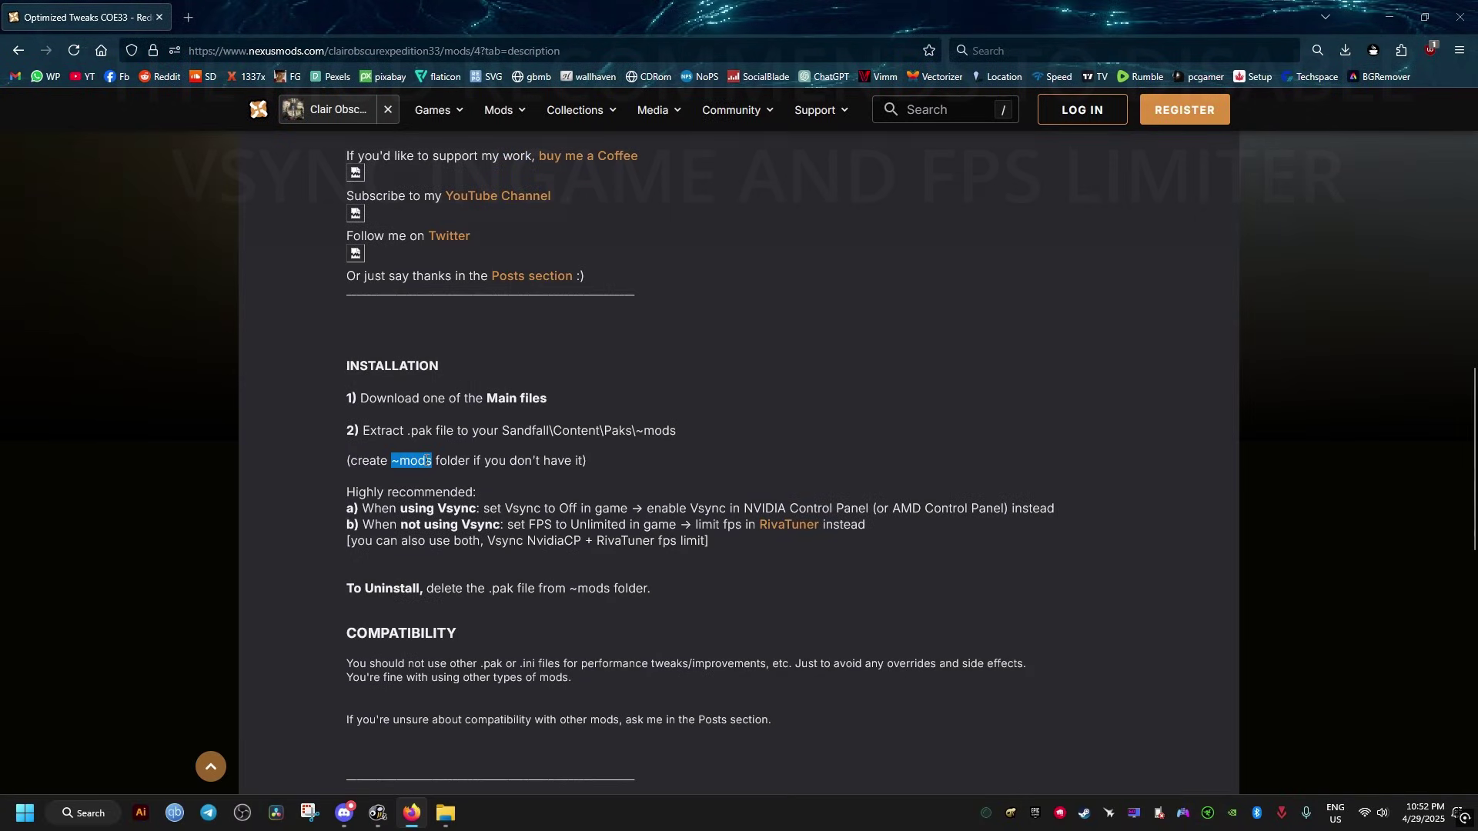
pyautogui.rightClick(427, 462)
pyautogui.click(448, 477)
pyautogui.click(1389, 17)
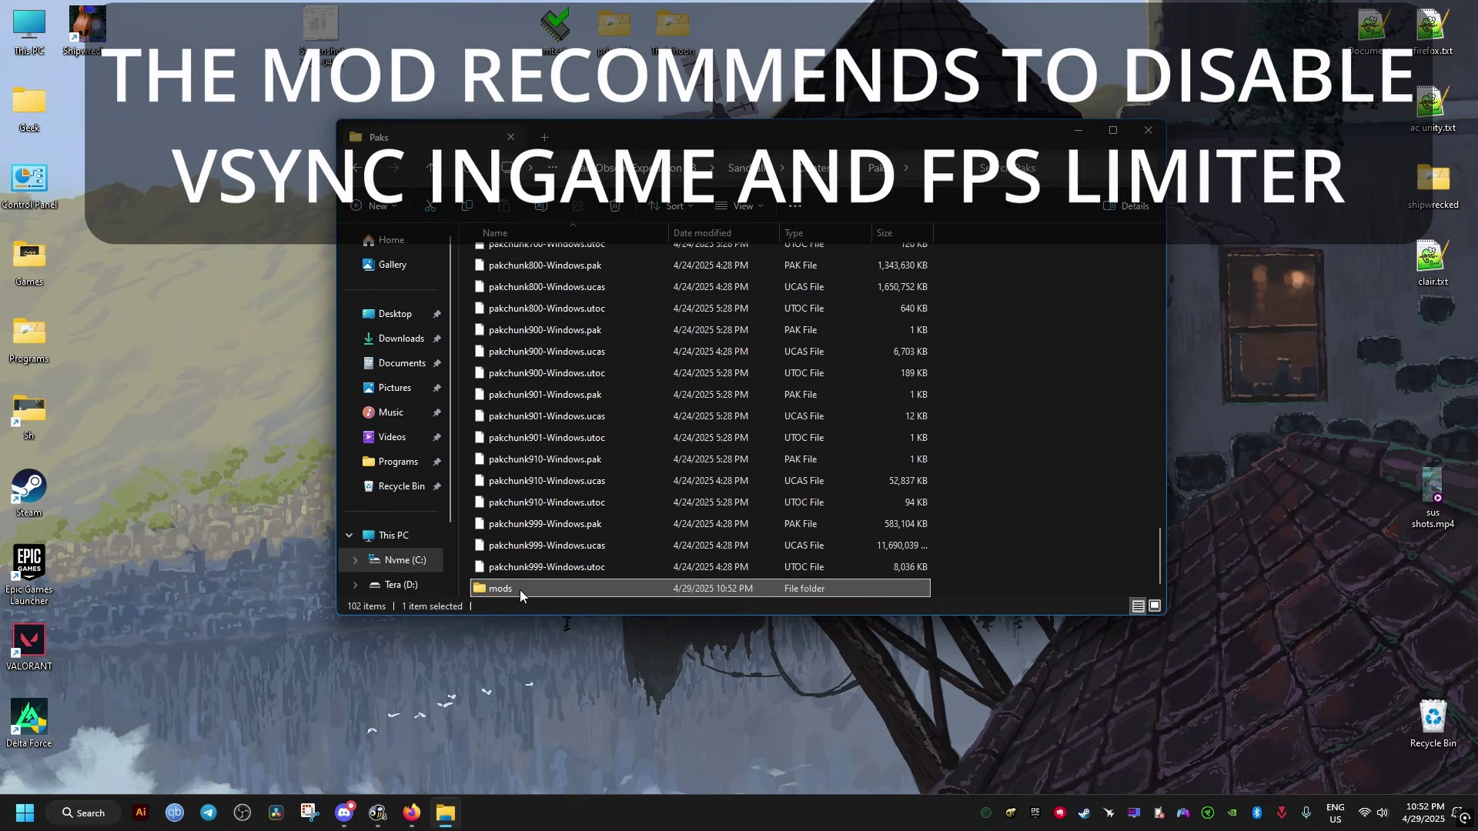
# - Rename the new folder in Paks as ~mods
pyautogui.rightClick(508, 588)
pyautogui.click(579, 437)
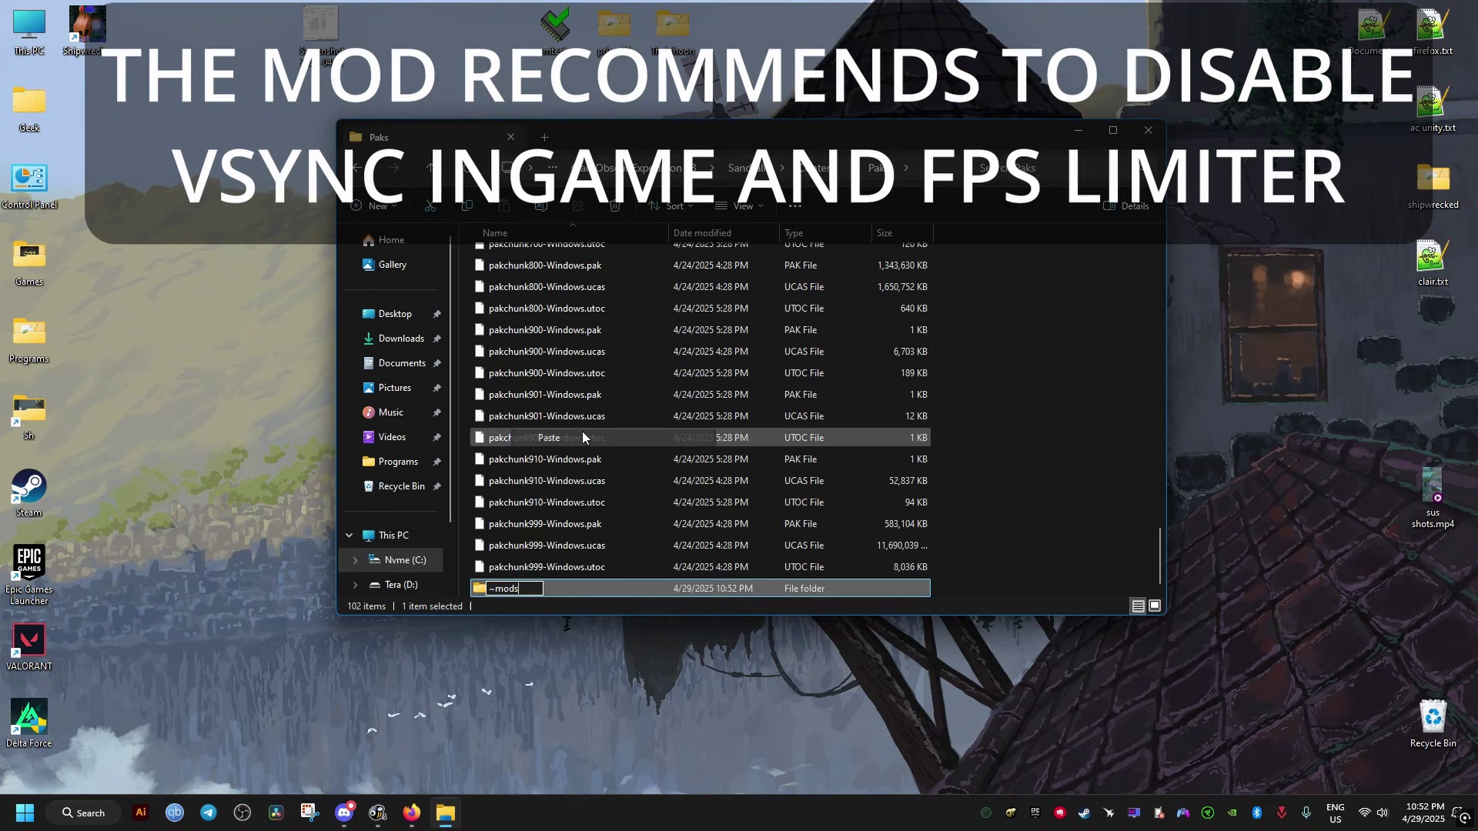
pyautogui.press('Home')
pyautogui.write('~')
pyautogui.press('Return')
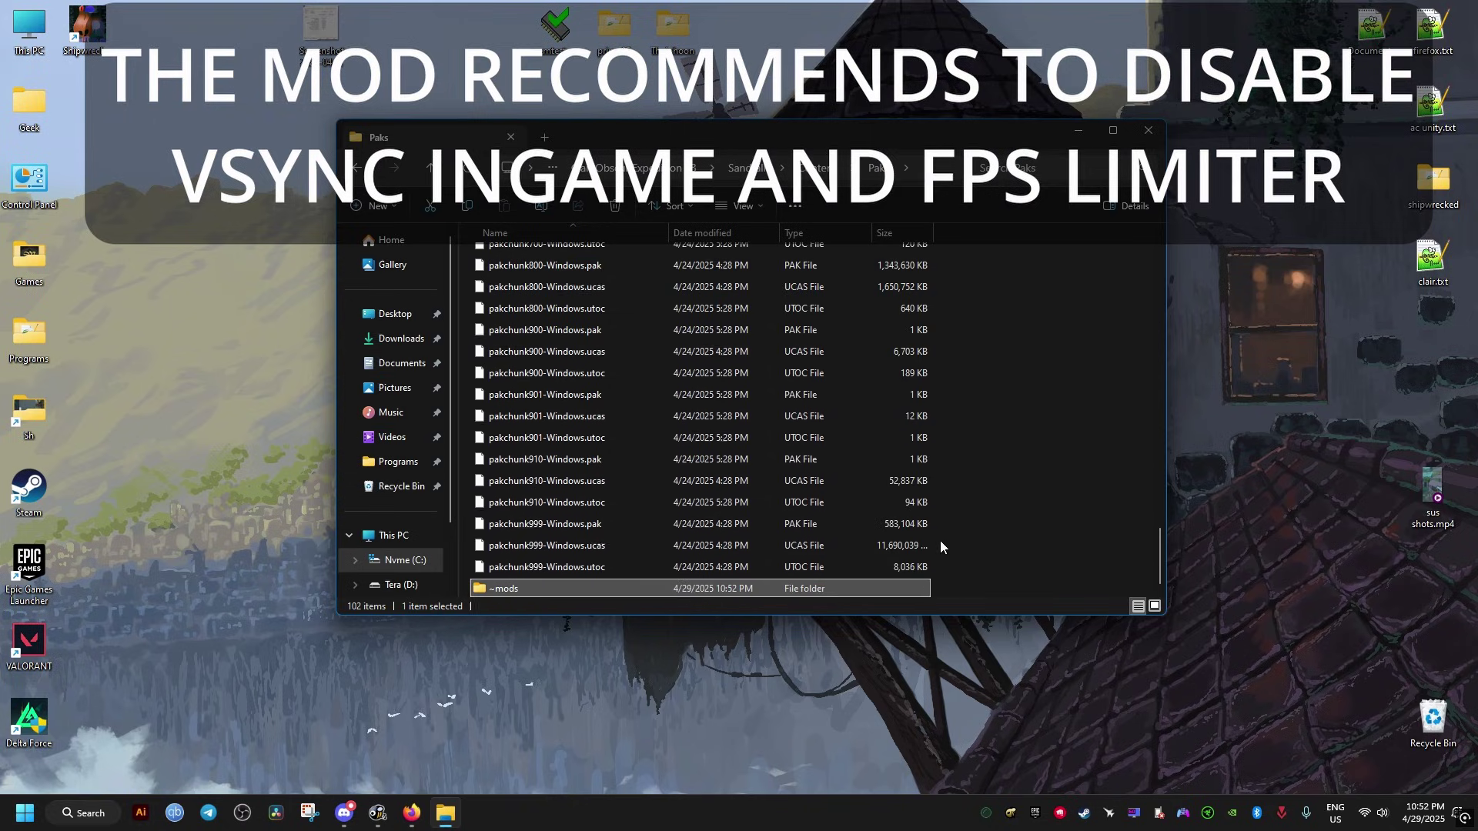
# - Move ~COE33optimizedTweaksBASE_P.pak from the desktop into the ~mods folder
pyautogui.doubleClick(521, 591)
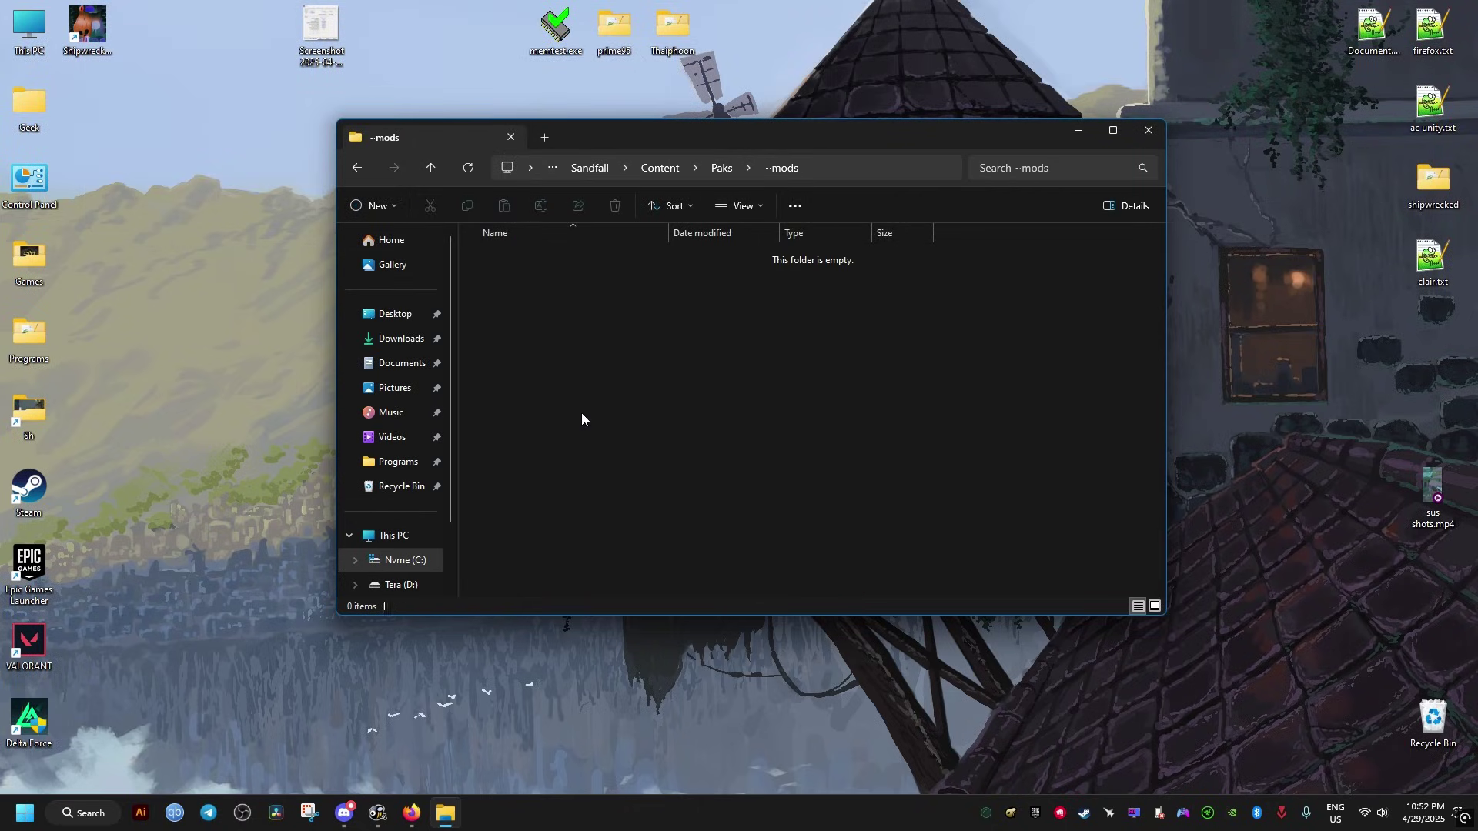
pyautogui.moveTo(825, 144); pyautogui.dragTo(583, 206)
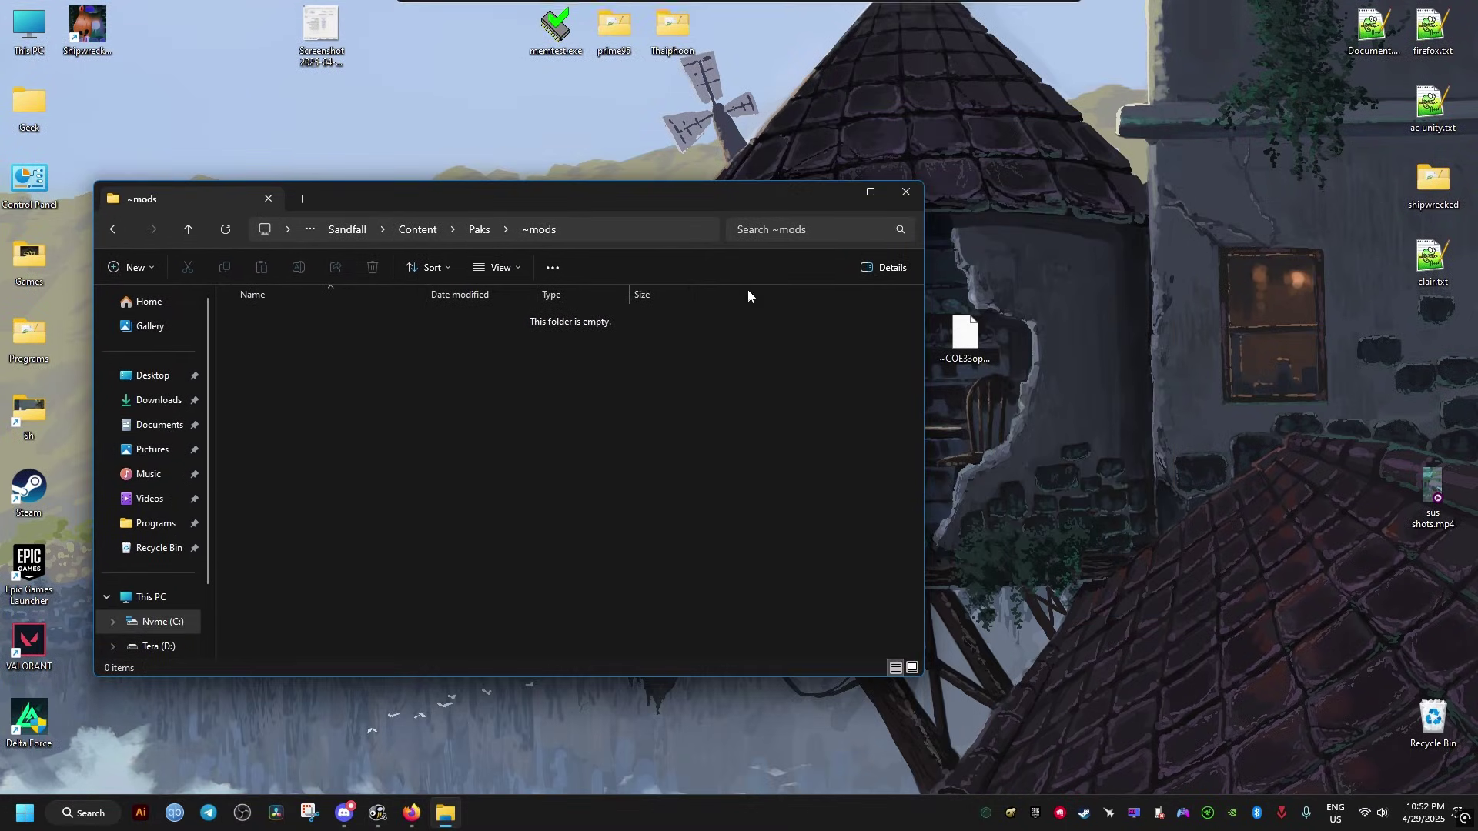
pyautogui.moveTo(972, 342); pyautogui.dragTo(719, 446)
pyautogui.click(460, 385)
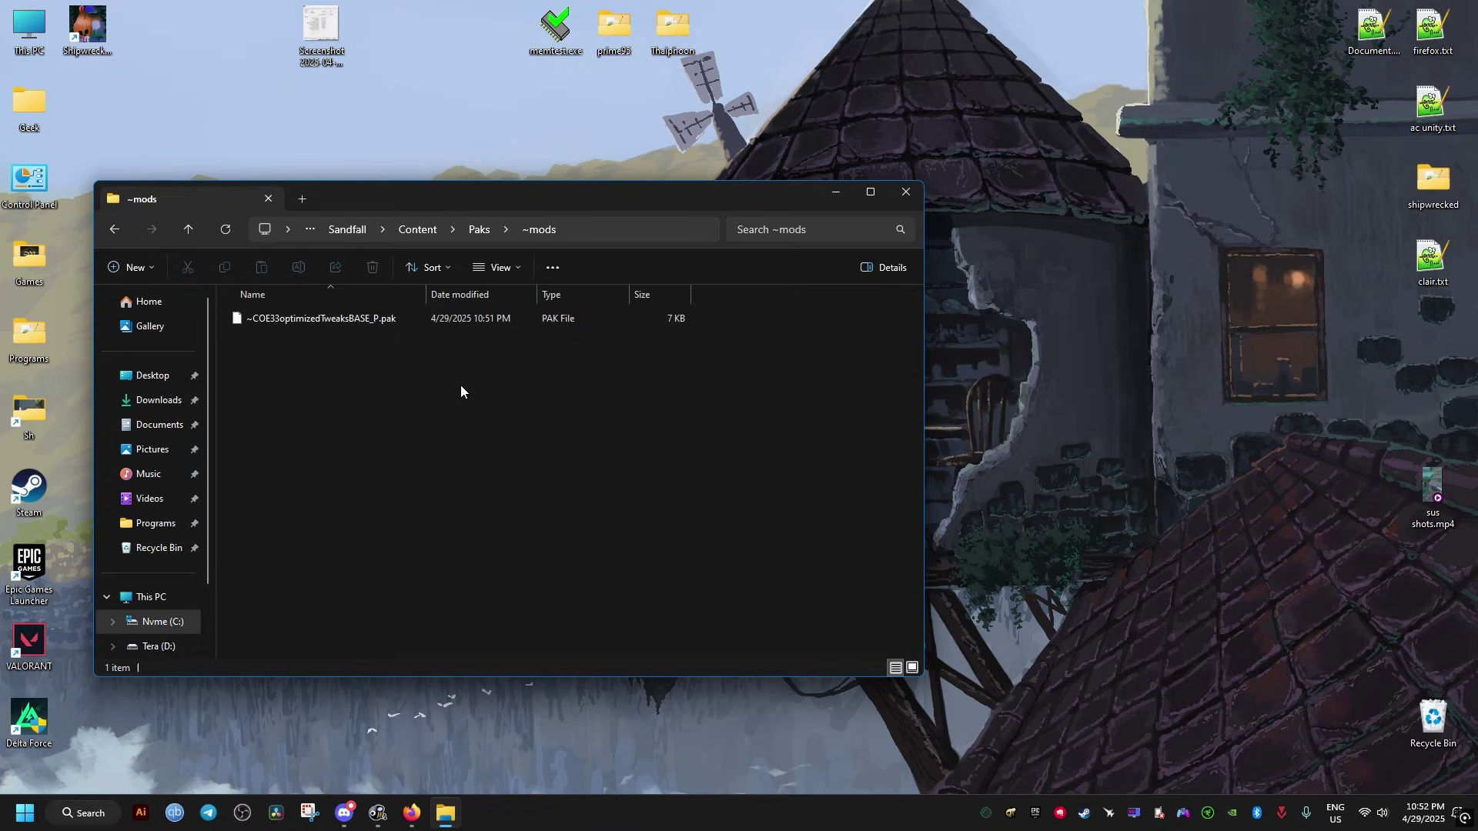
pyautogui.moveTo(448, 197); pyautogui.dragTo(761, 166)
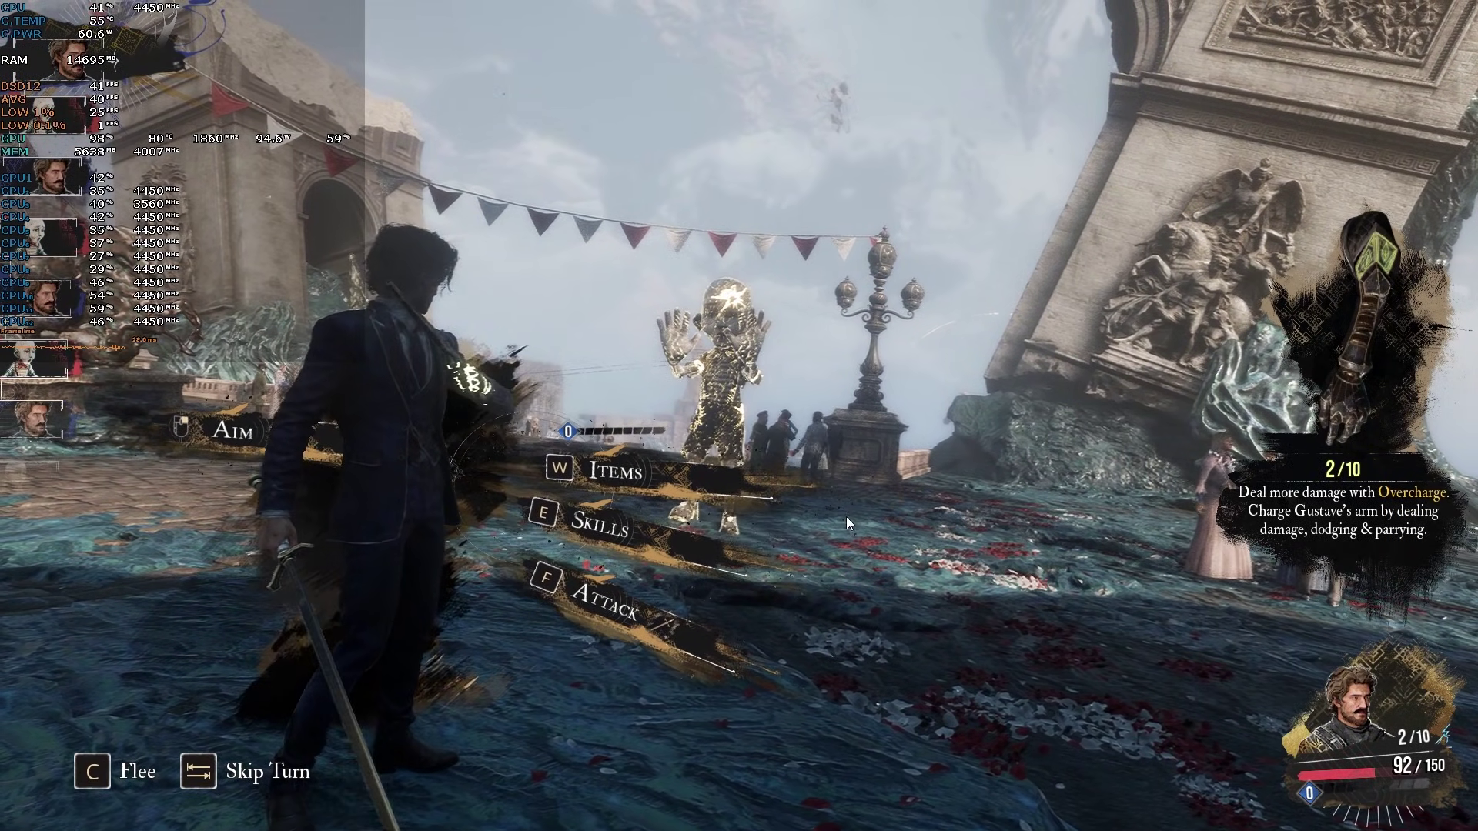
pyautogui.press('c')
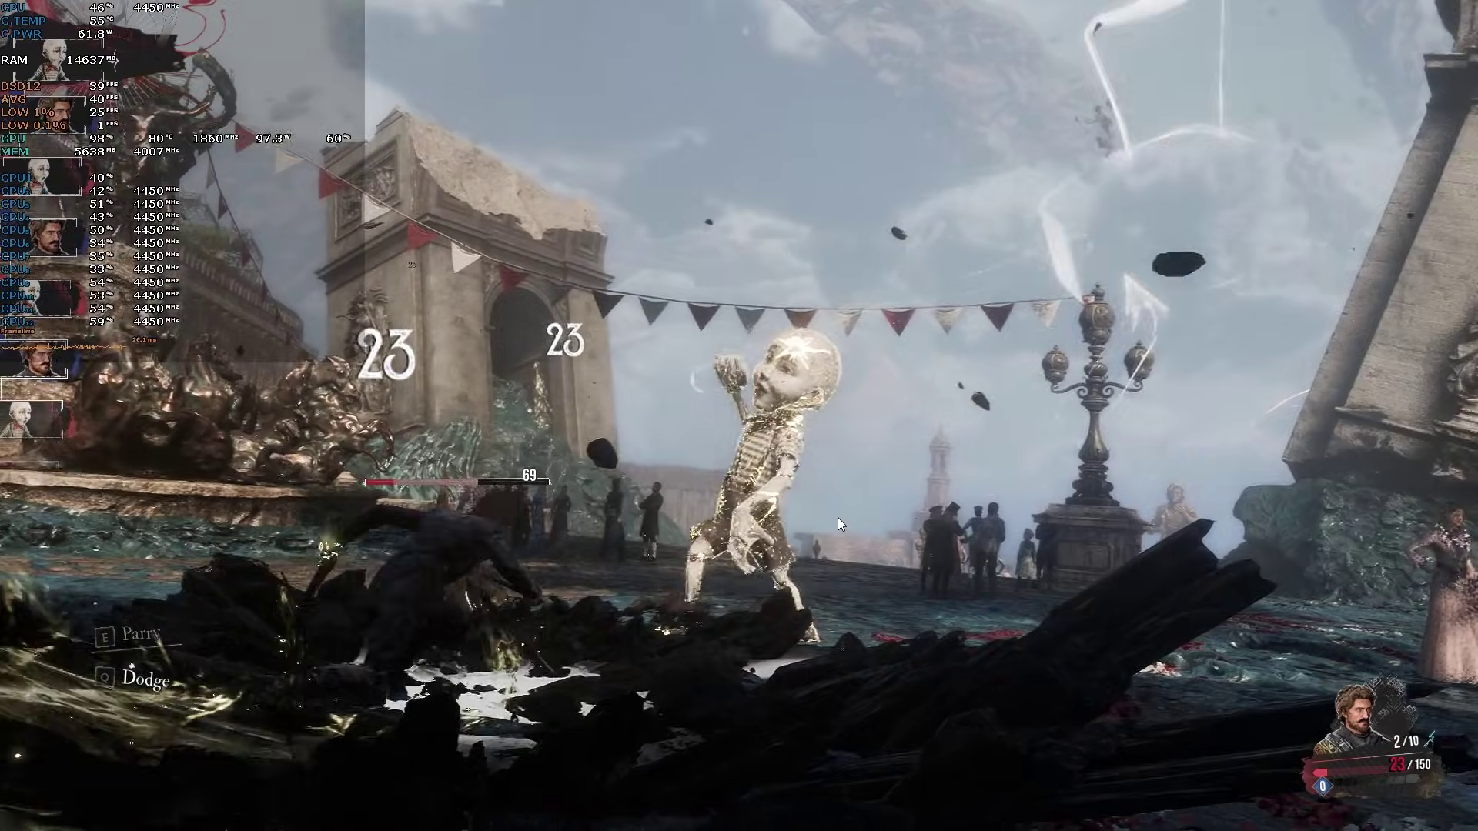
pyautogui.press('e')
pyautogui.press('Escape')
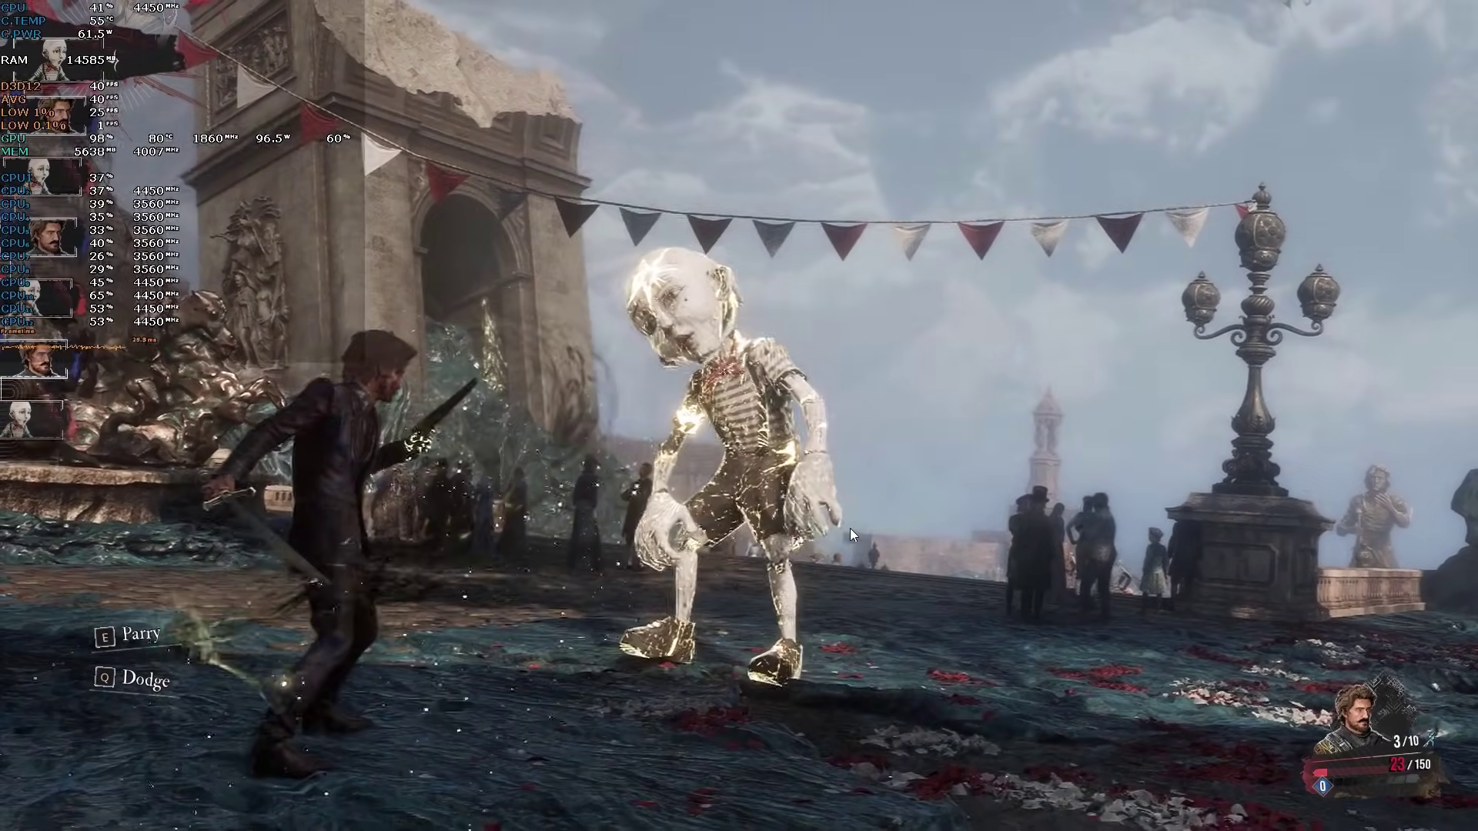